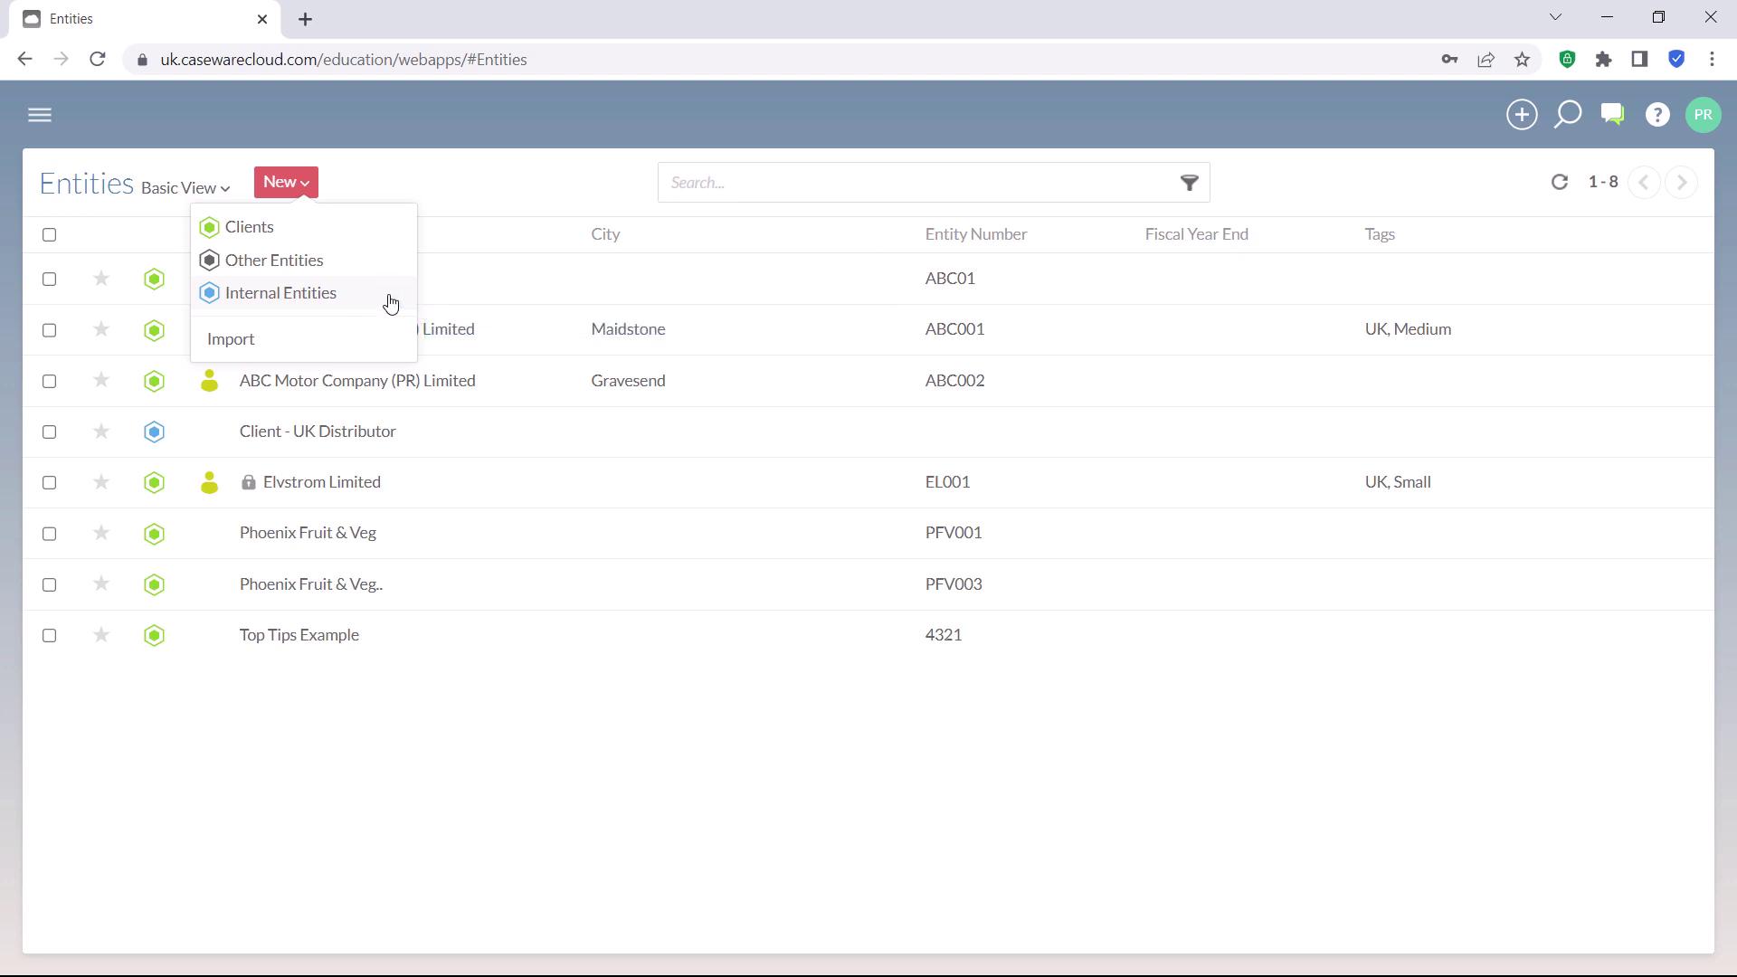
Create an internal entity named Accounting software and save it.
left_click(391, 299)
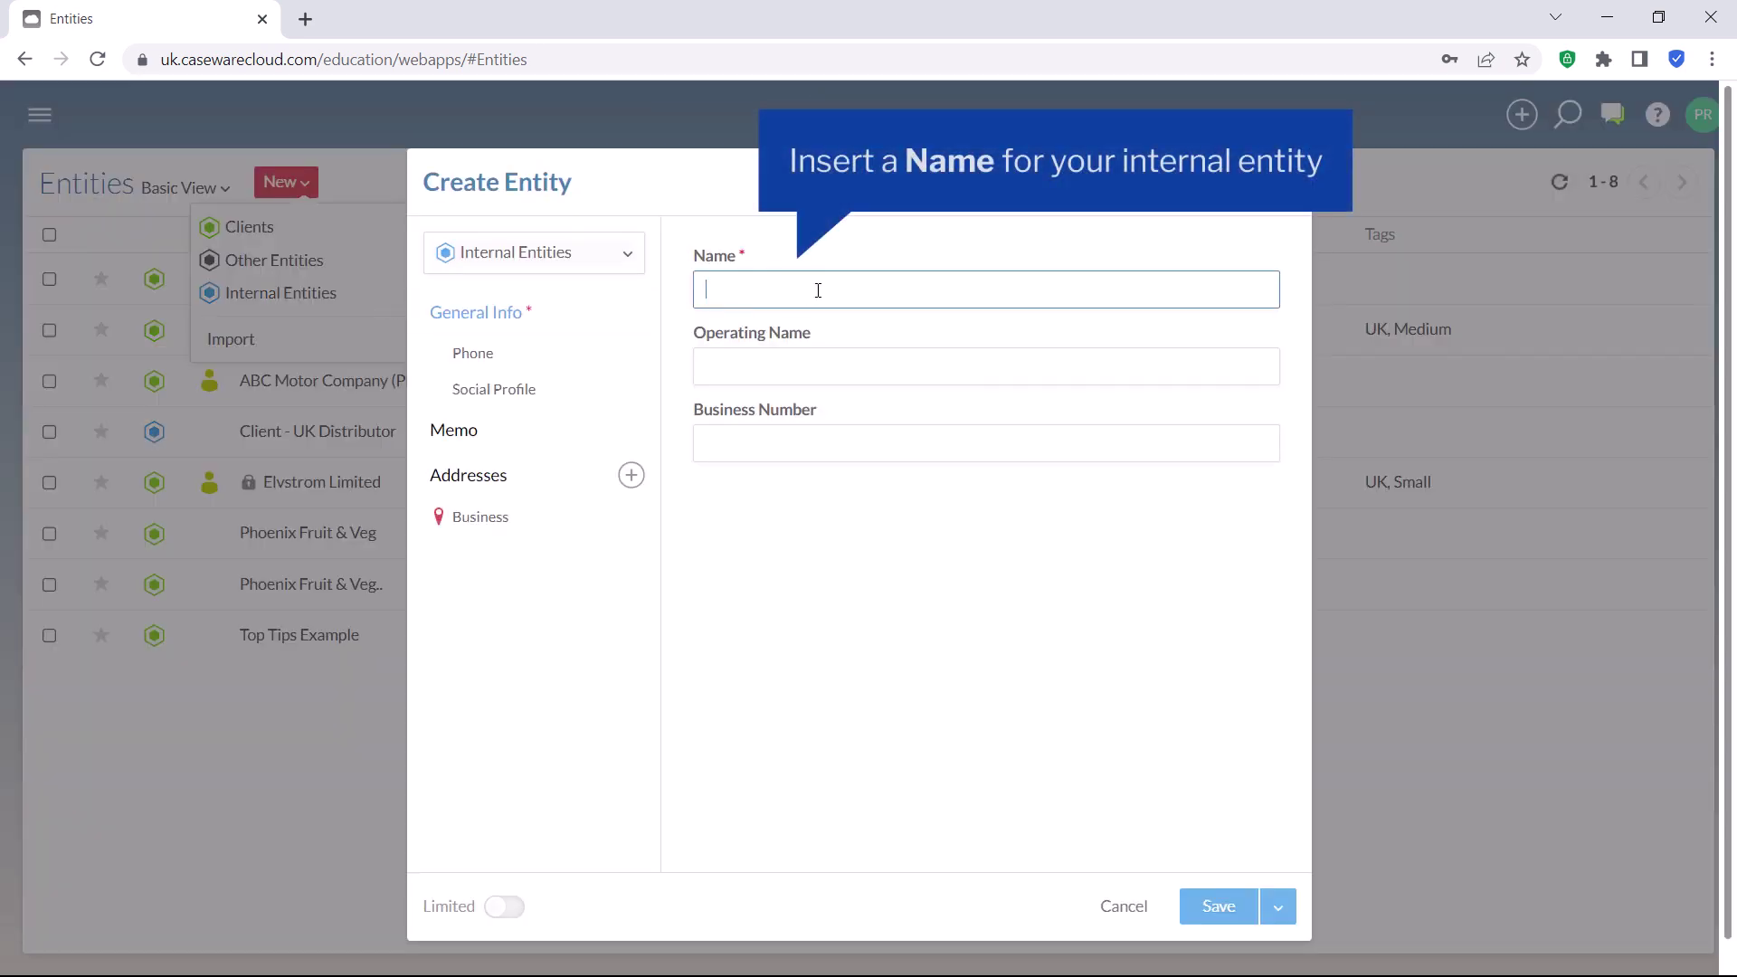
type("Accounting sof")
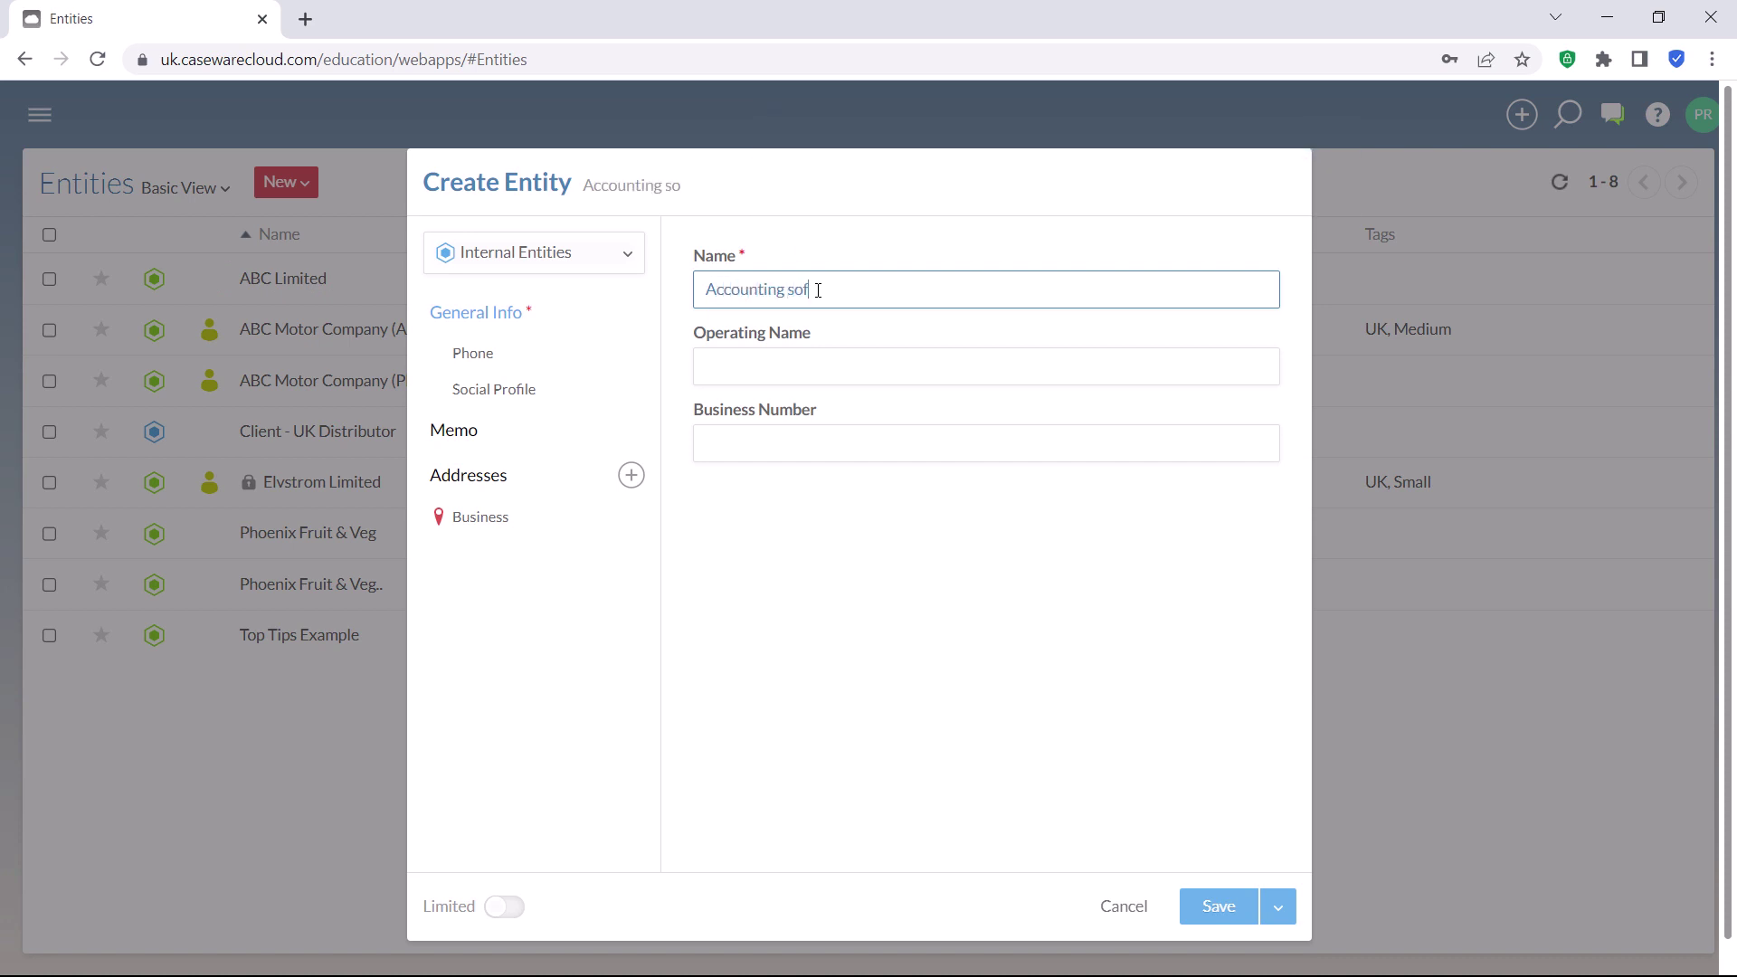
type("tware")
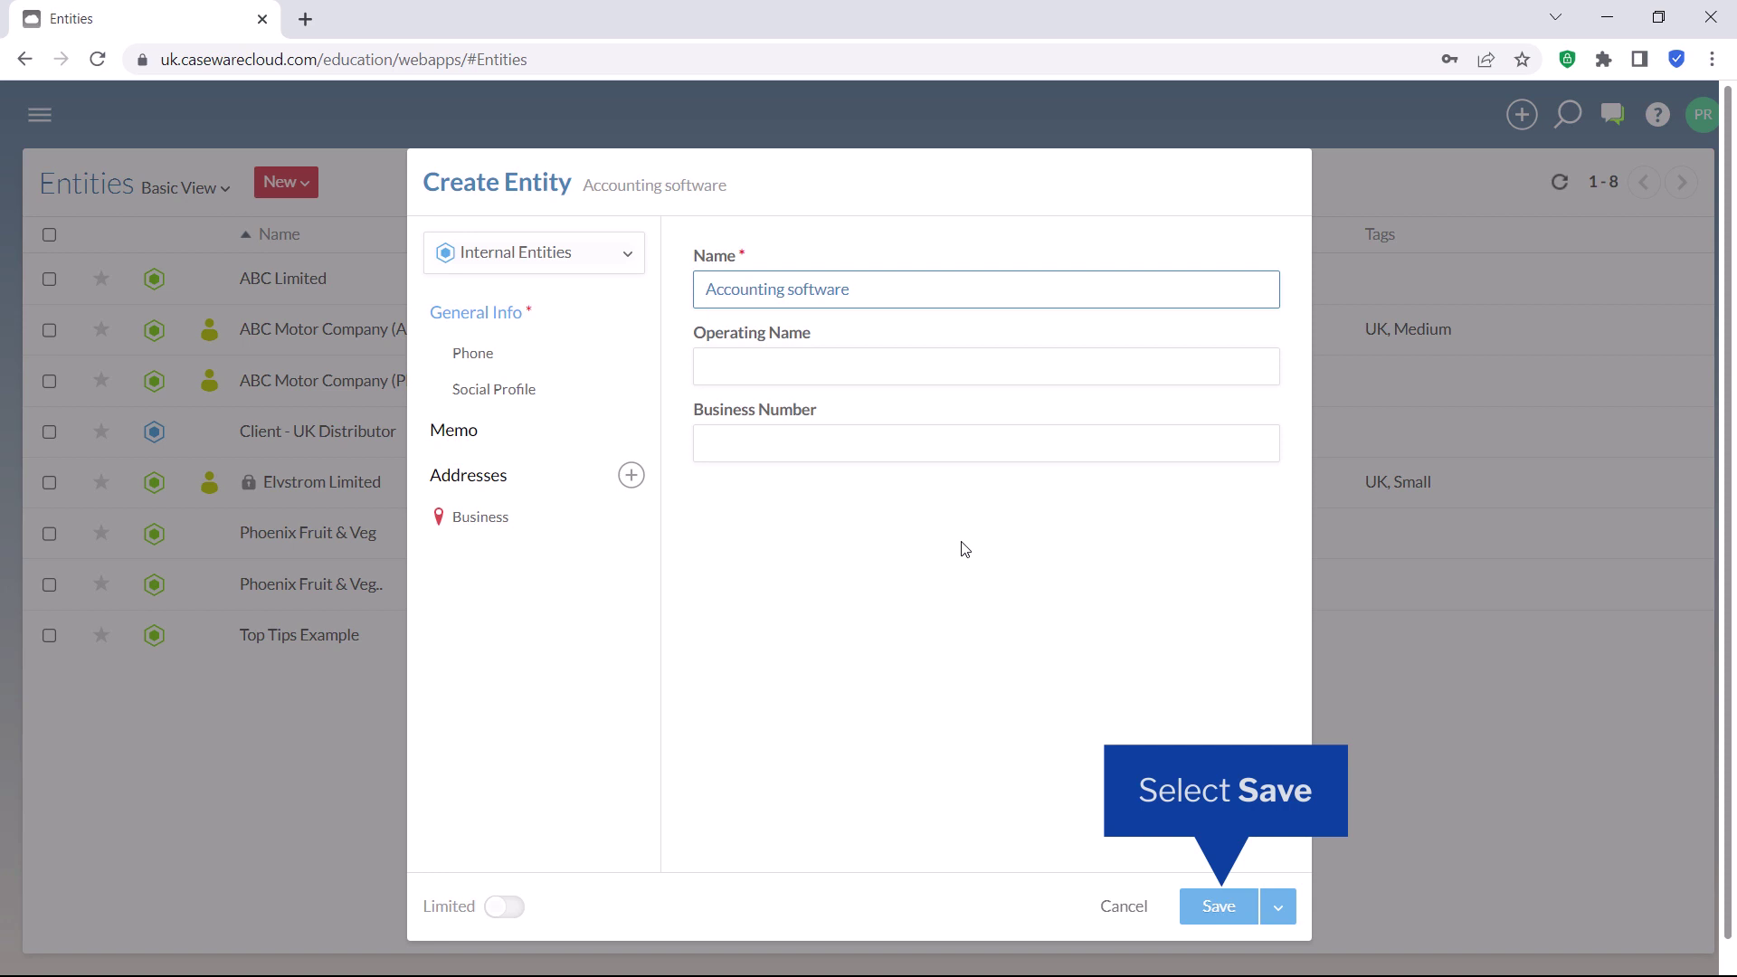
left_click(1215, 906)
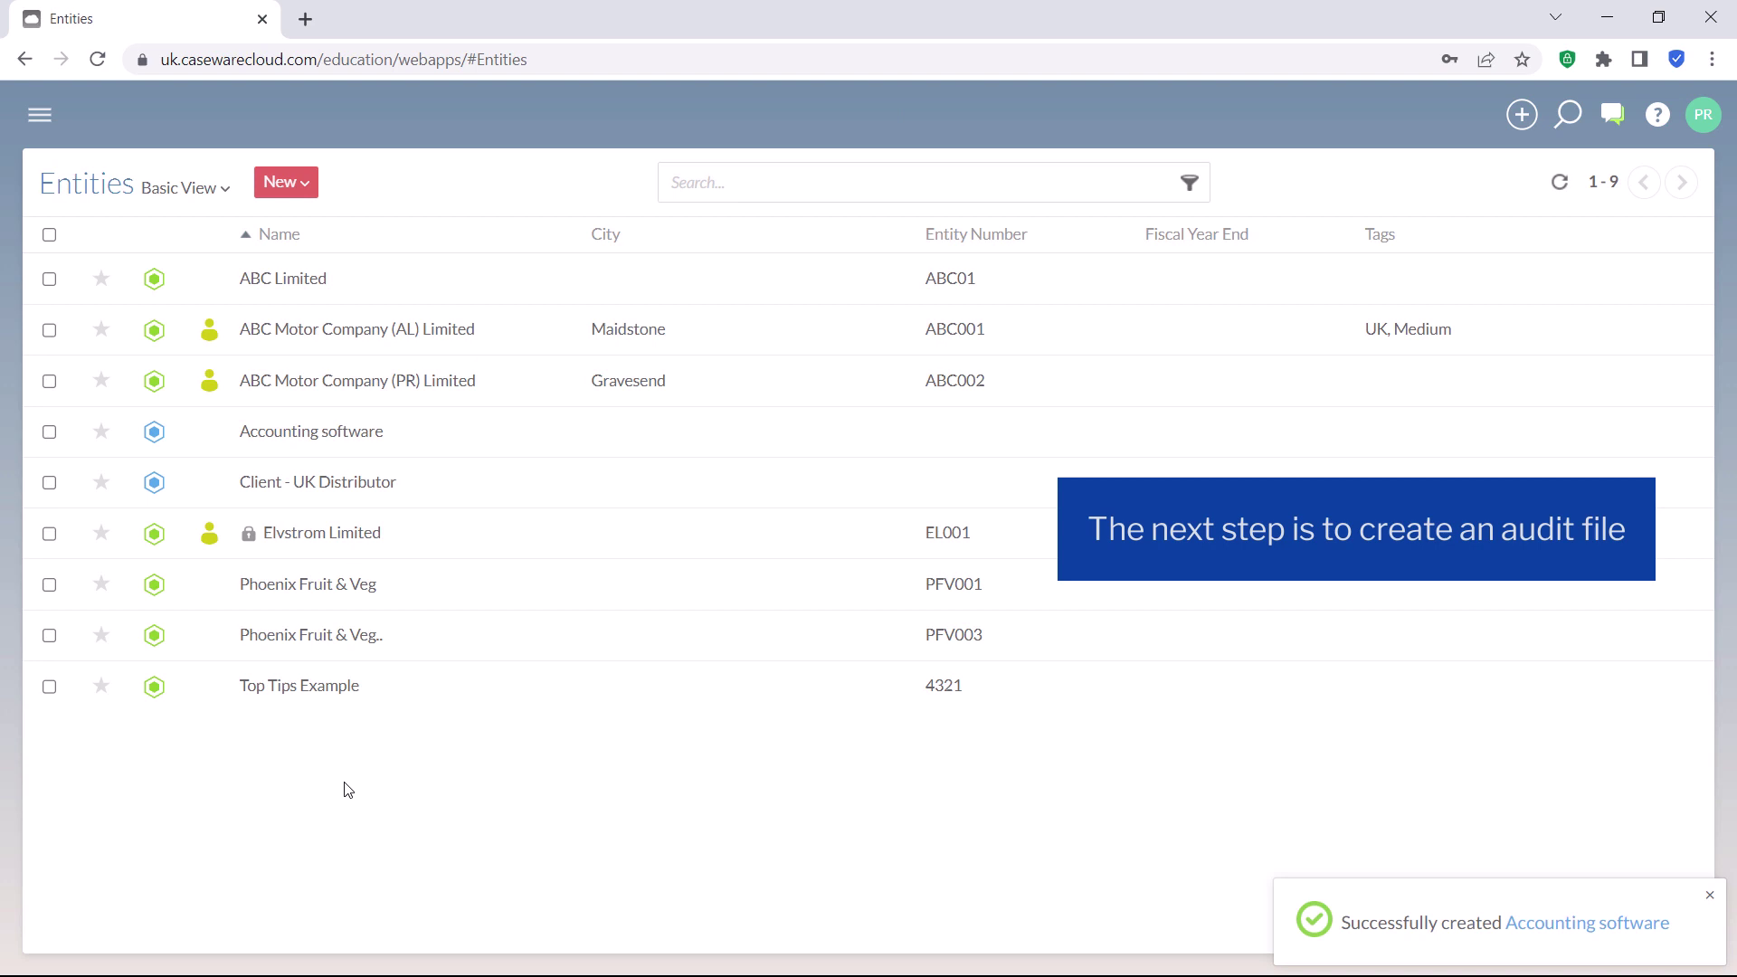
Open the Accounting software entity and go to its UK Company Audit (Mercia) files.
left_click(306, 435)
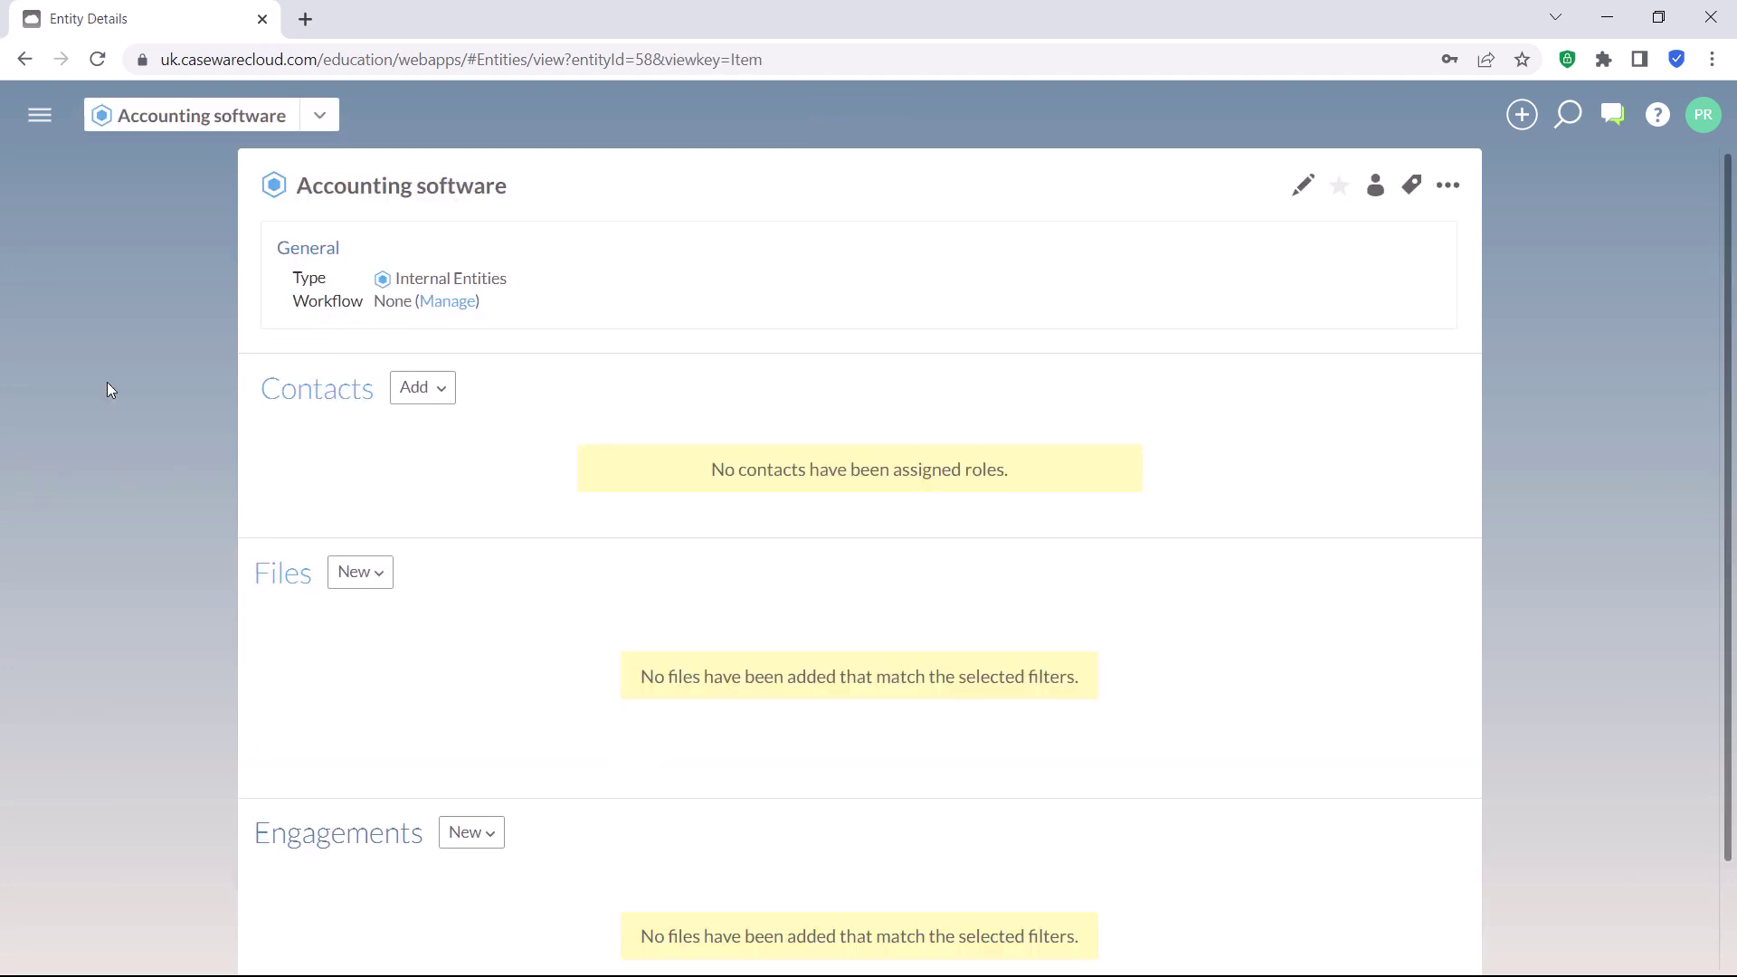
left_click(39, 126)
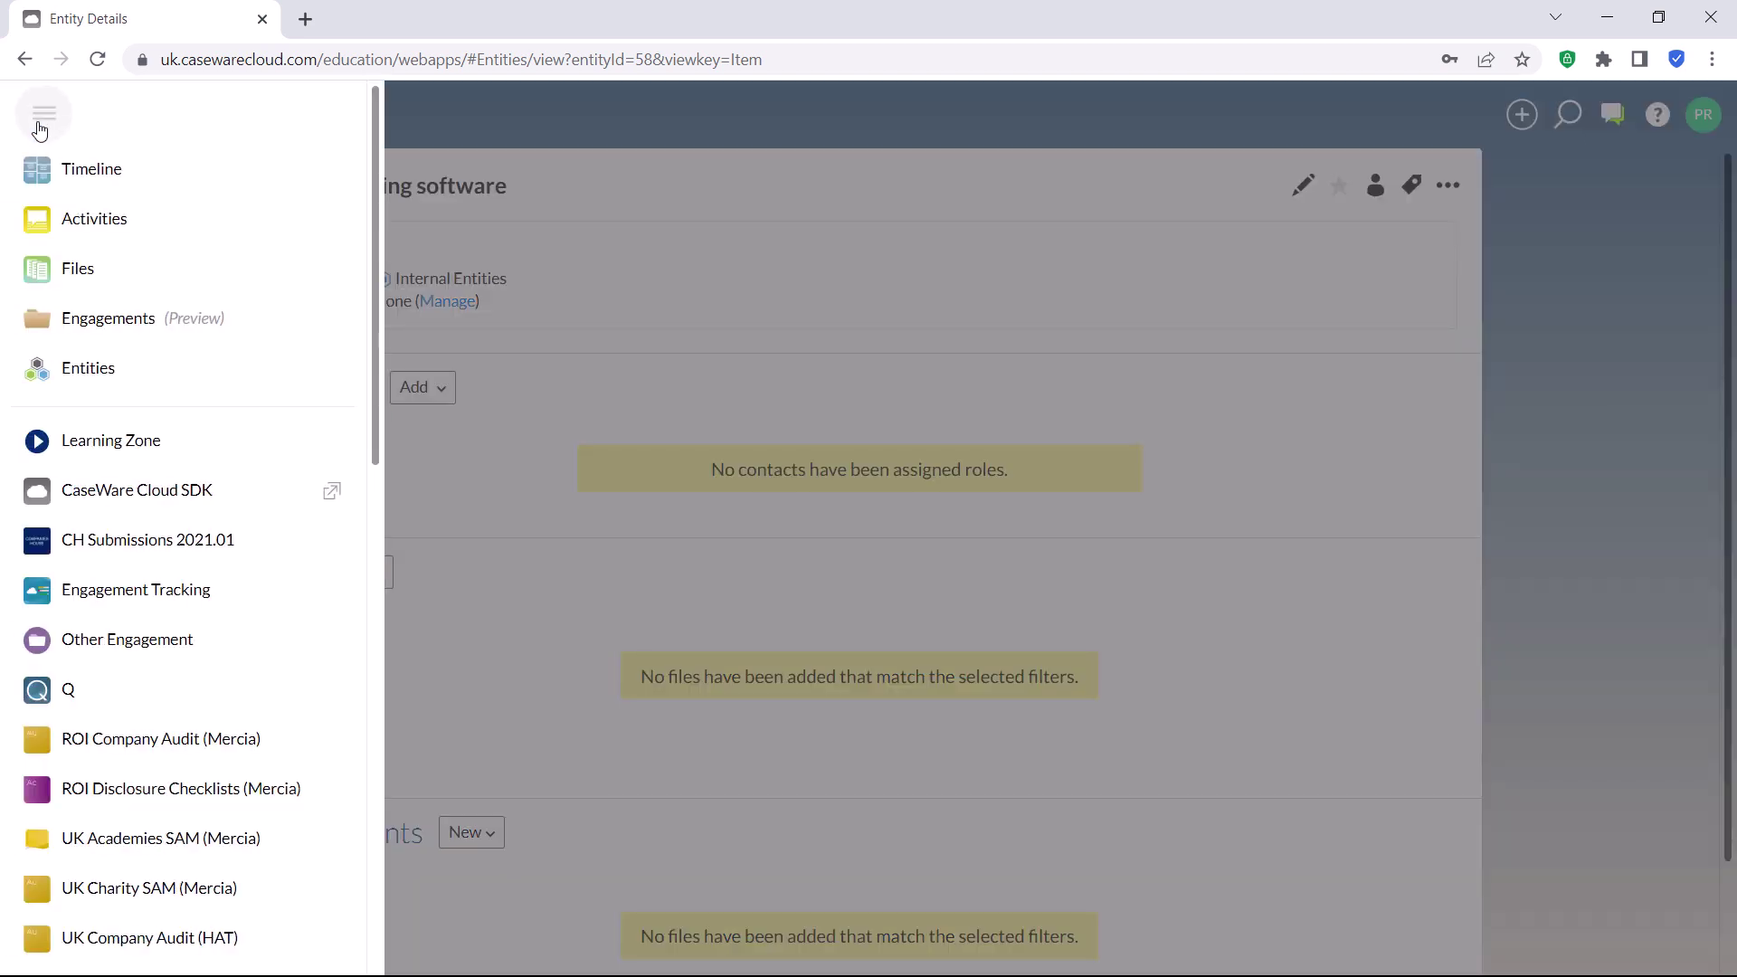
left_click_drag(376, 405, 388, 519)
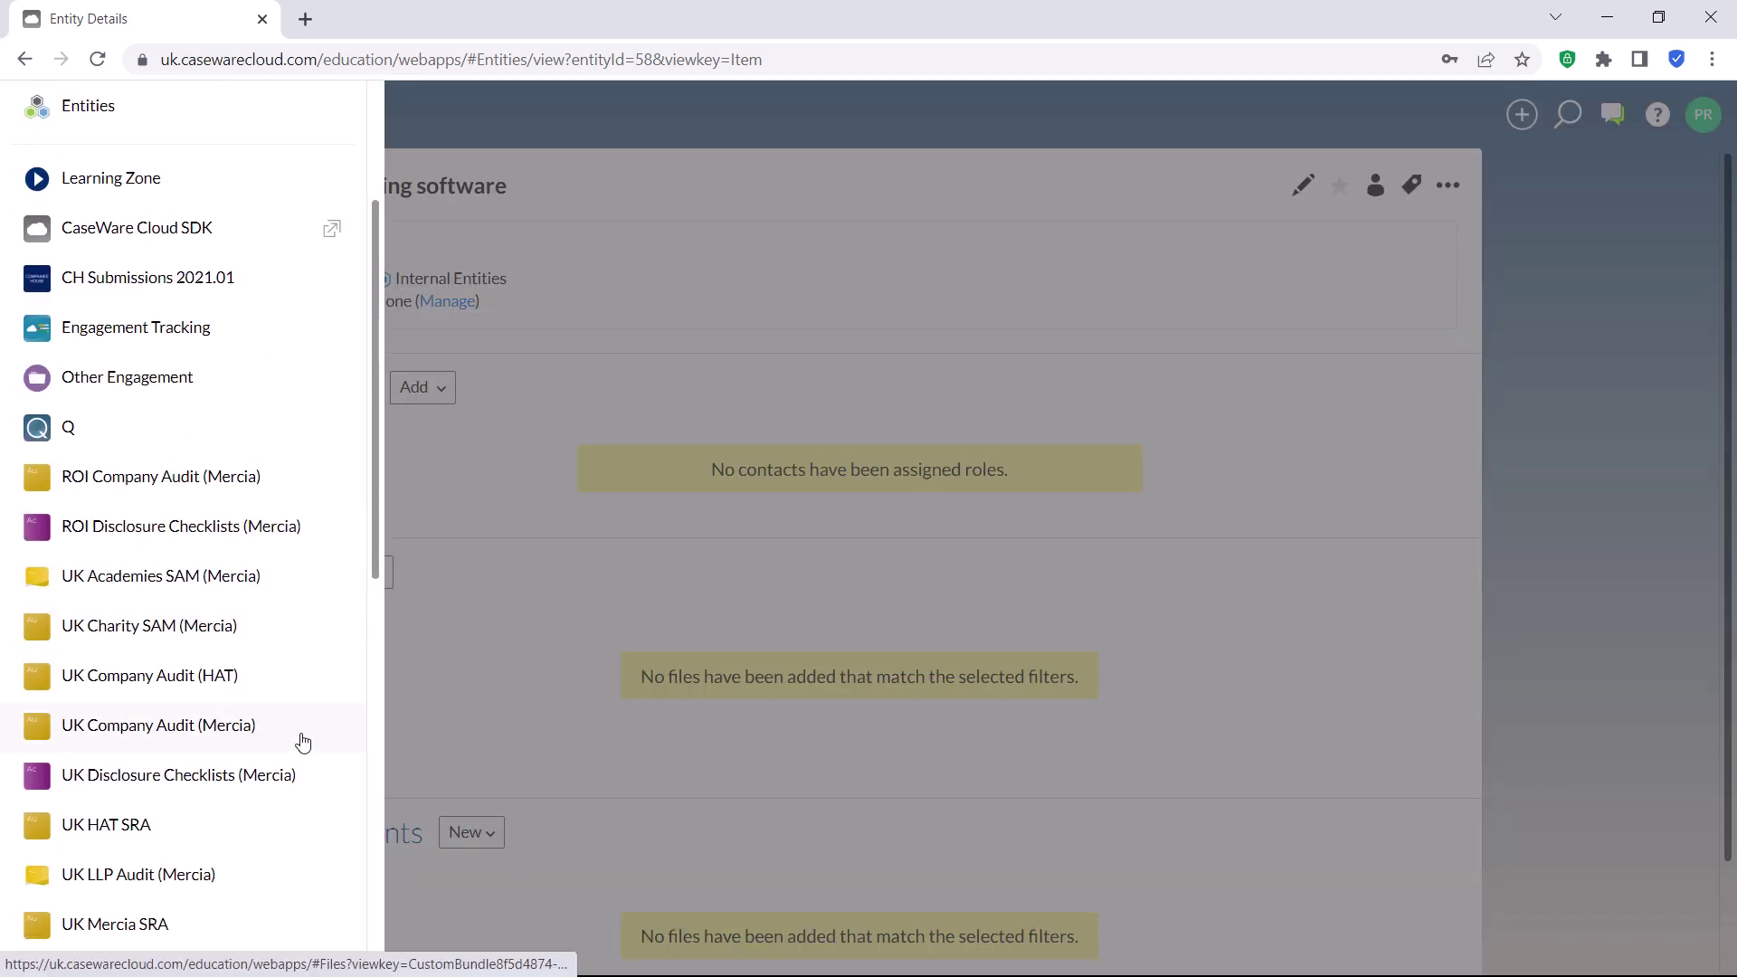
left_click(208, 733)
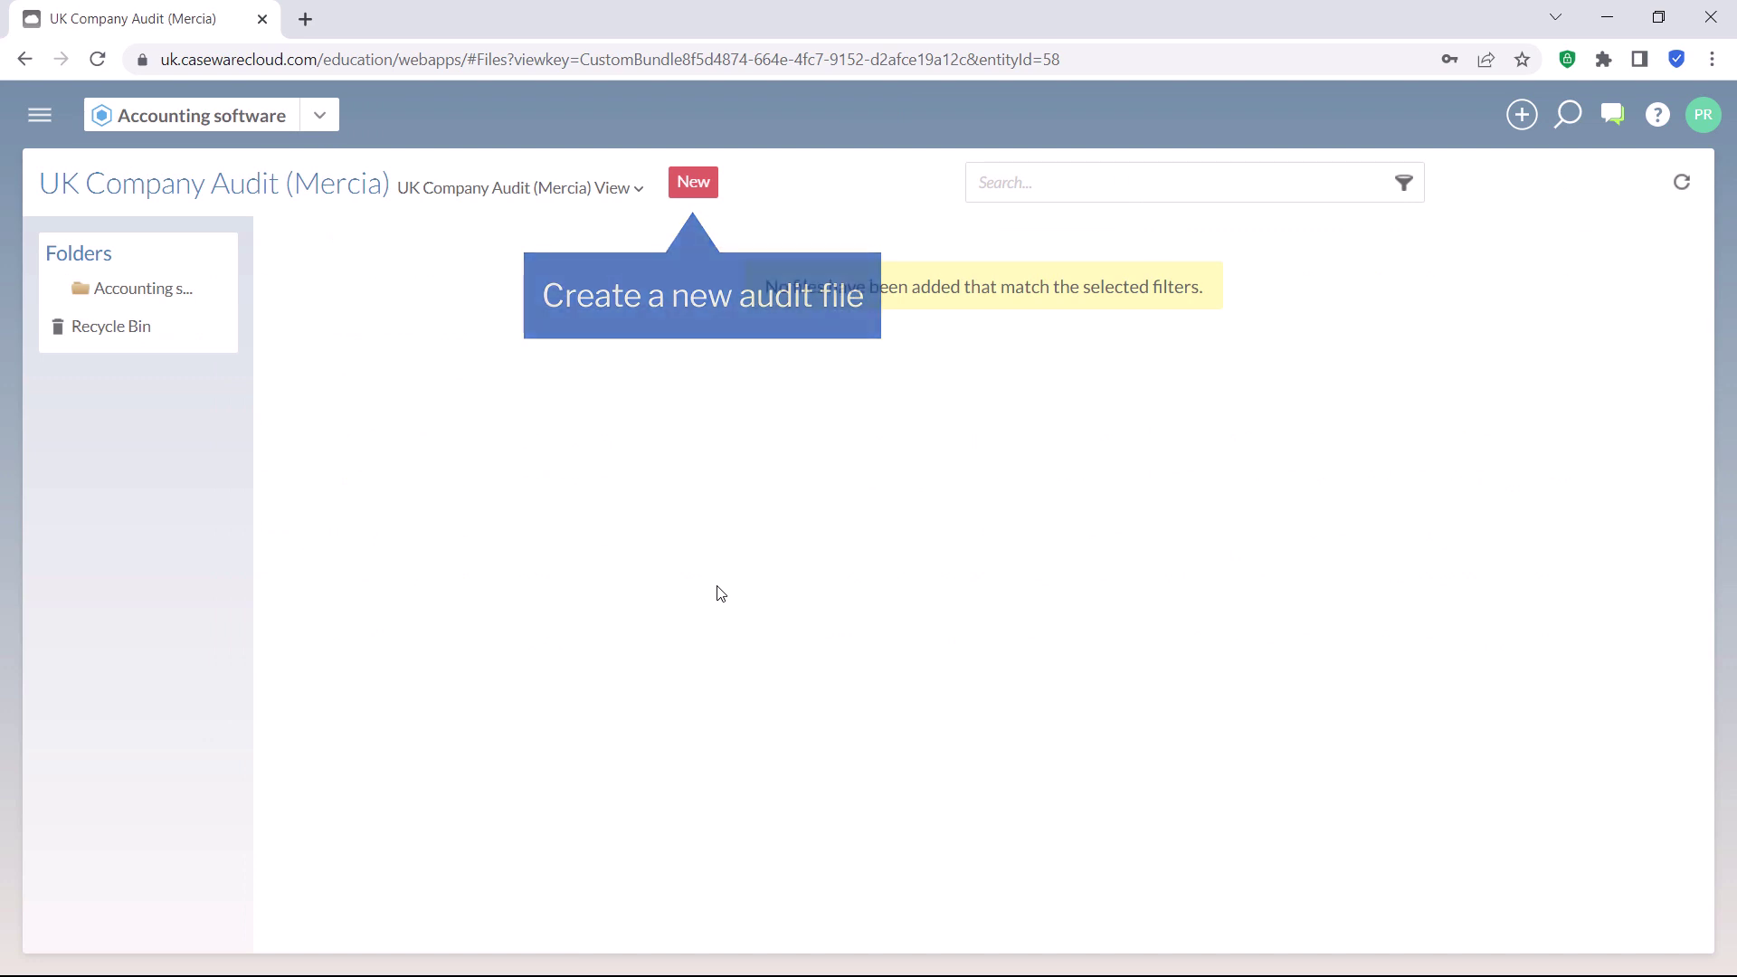
Create and save a UK Company Audit (Mercia) file named Accounting software mapping file.
left_click(691, 185)
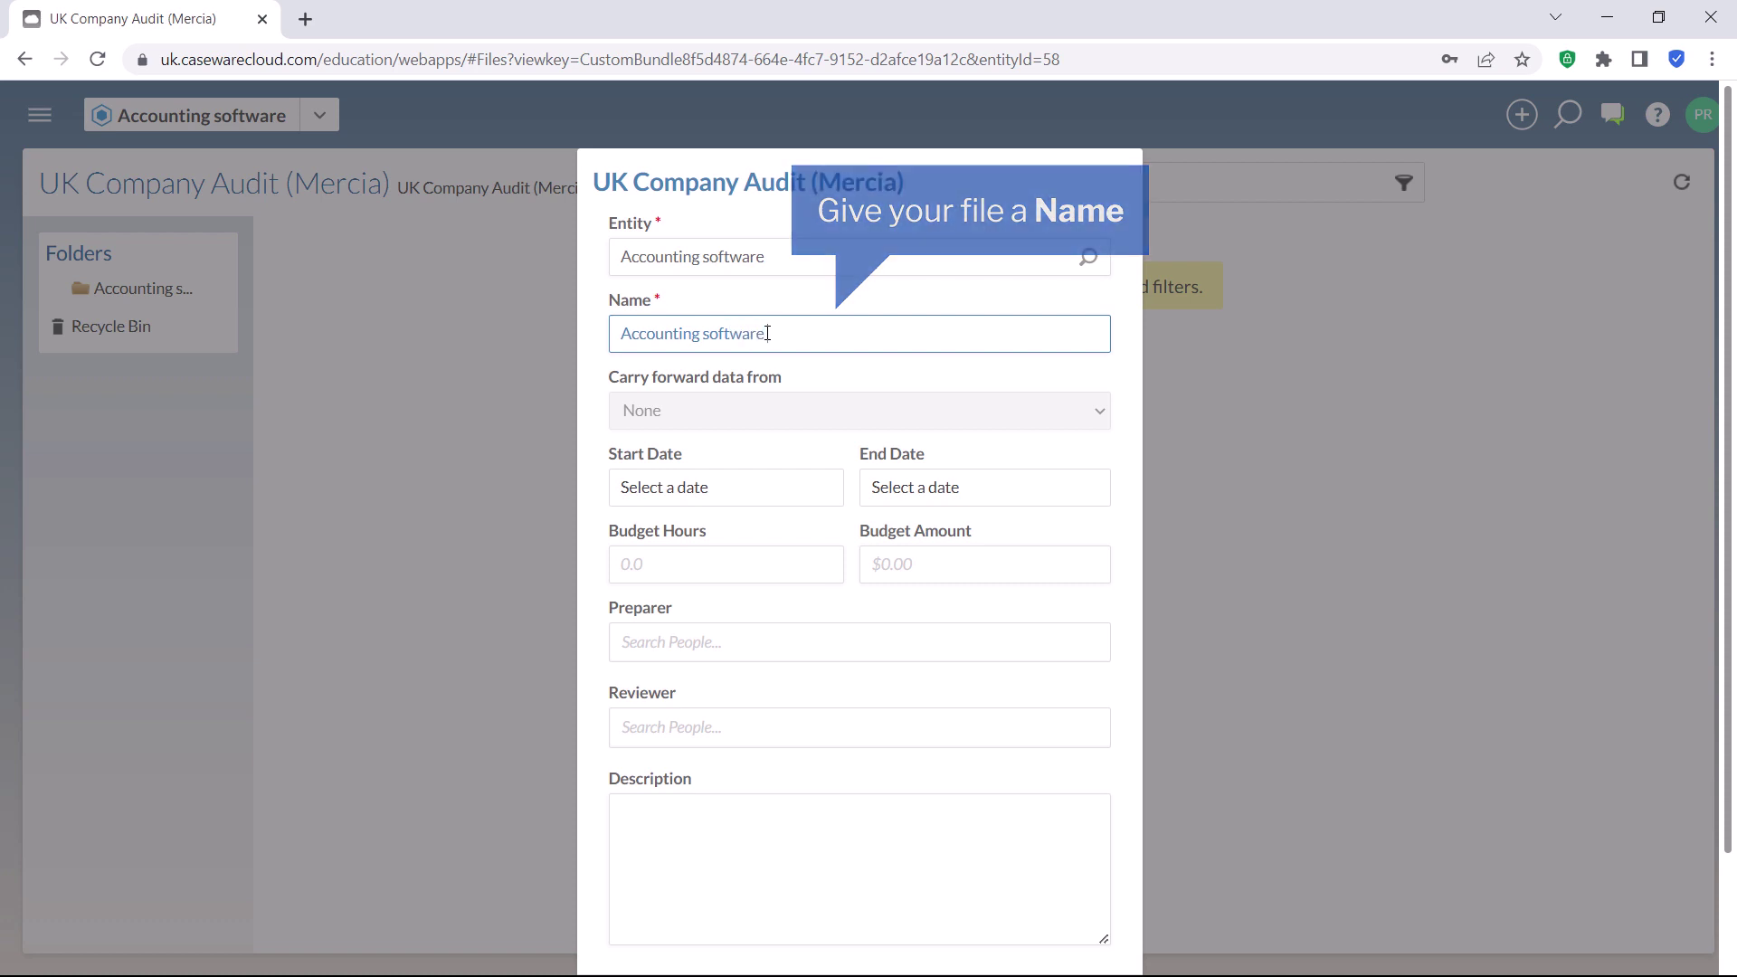
type("mapping file")
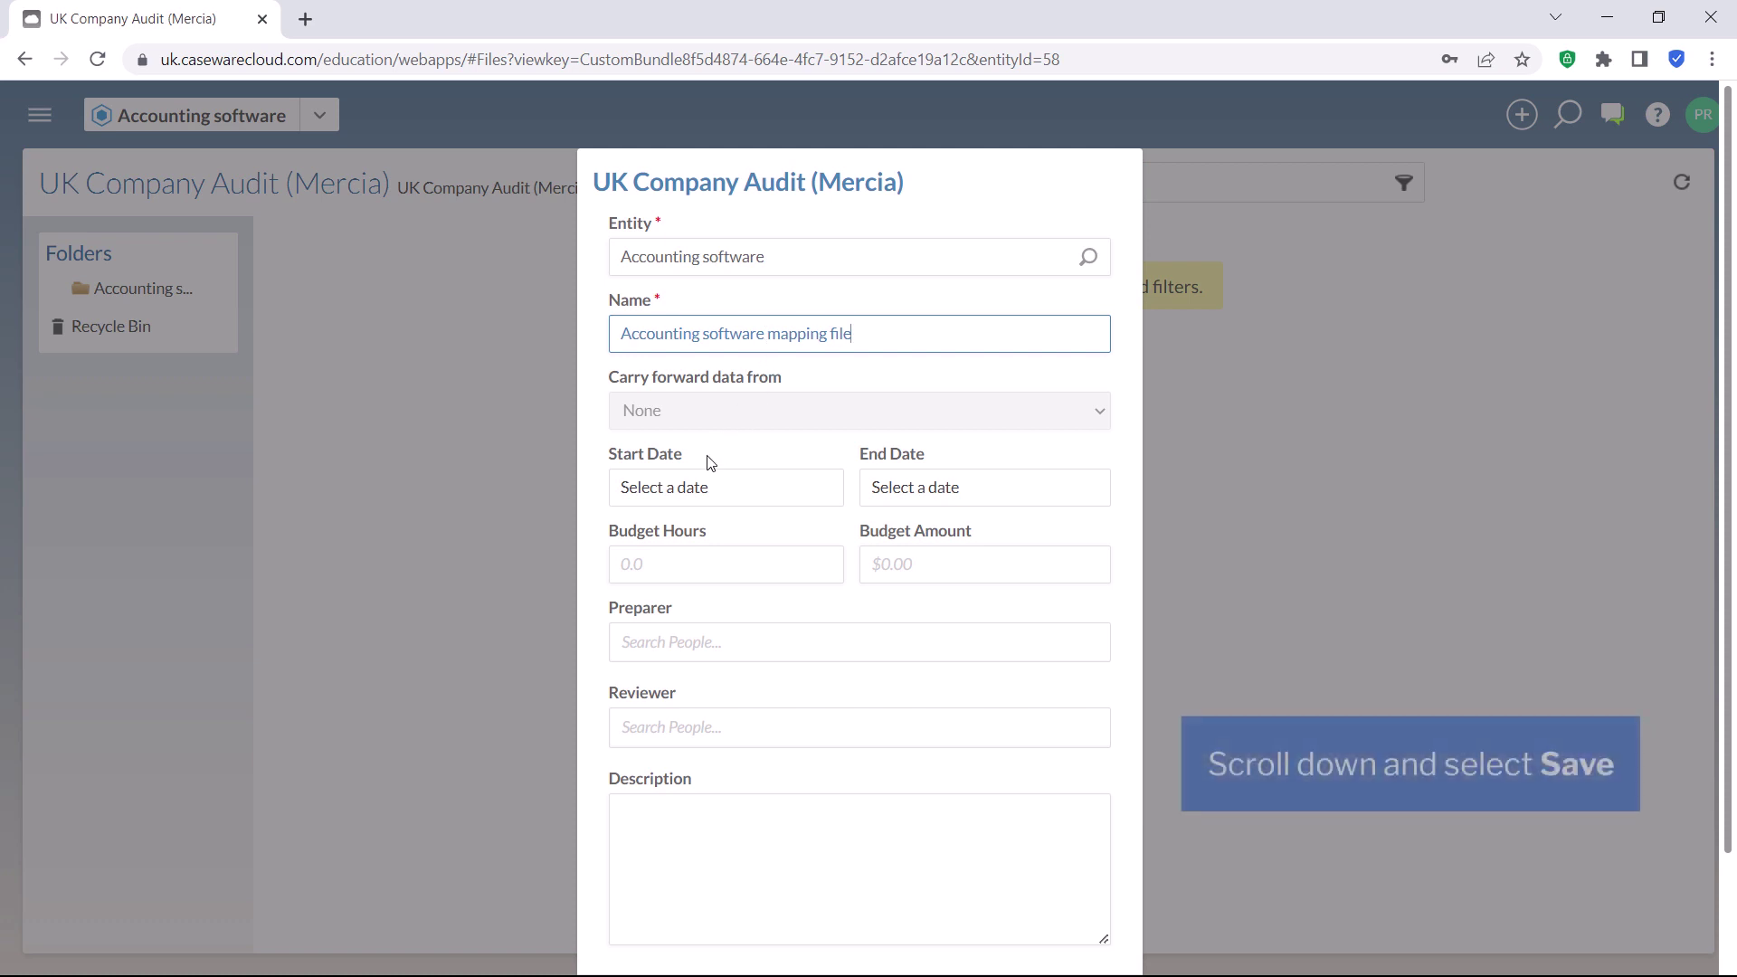
left_click(589, 562)
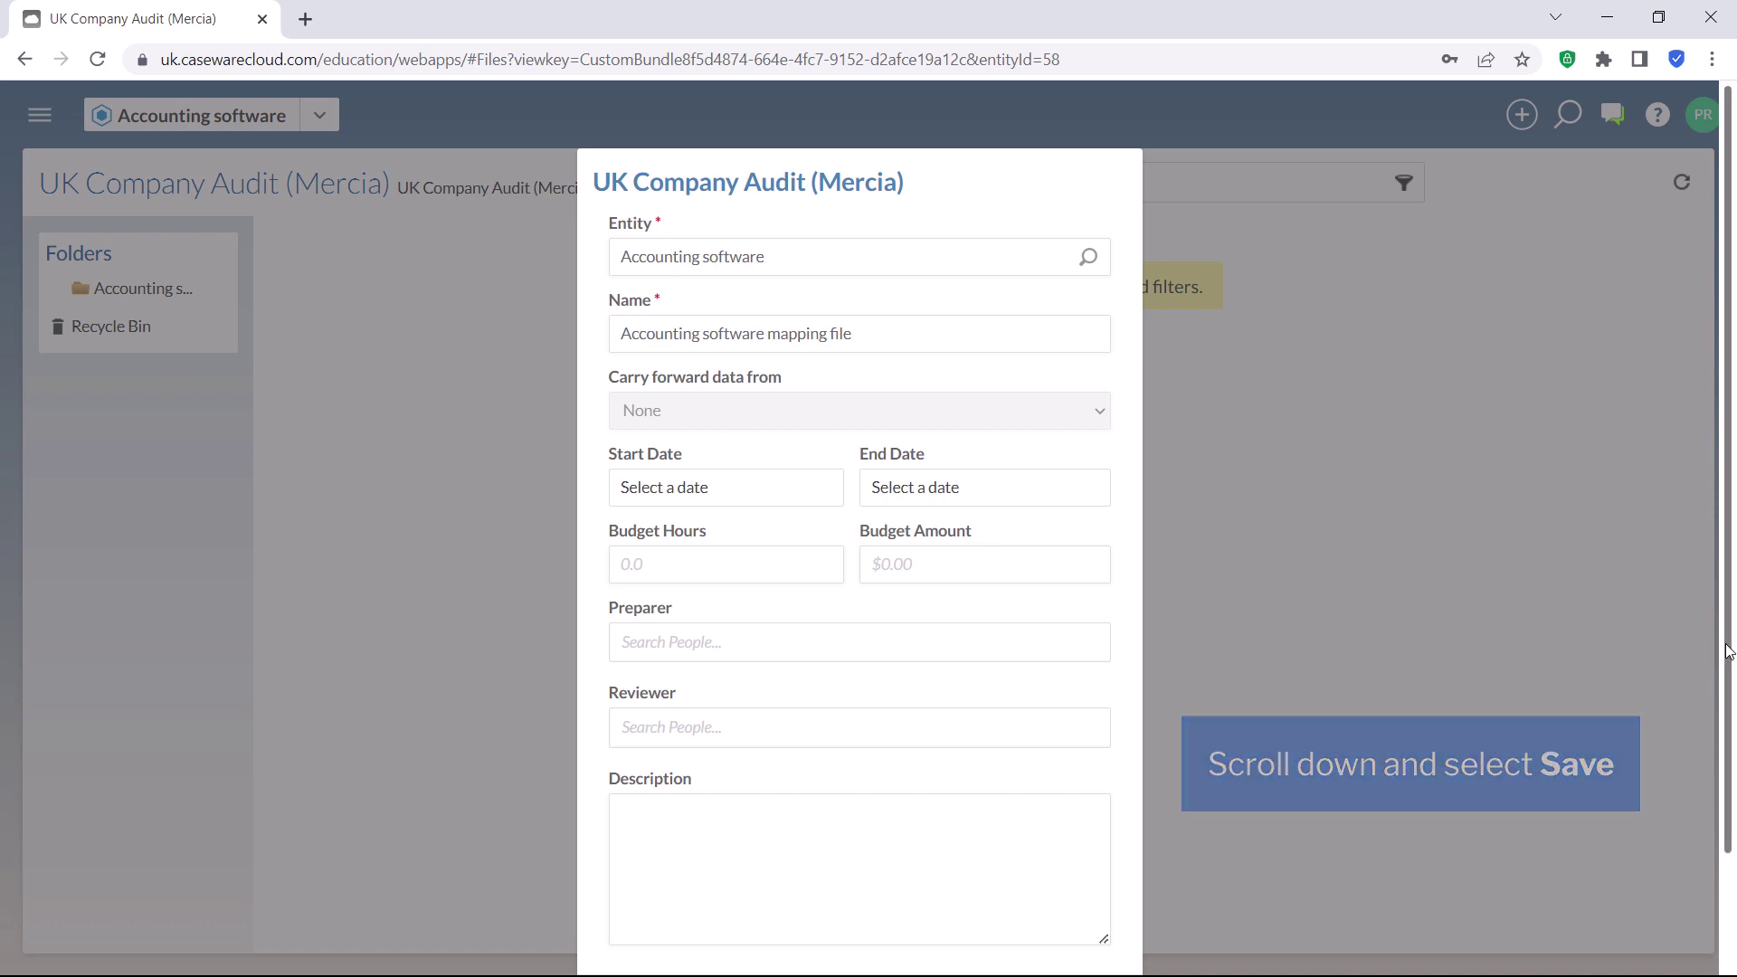
scroll(1716, 651, "down", 2)
left_click(1049, 874)
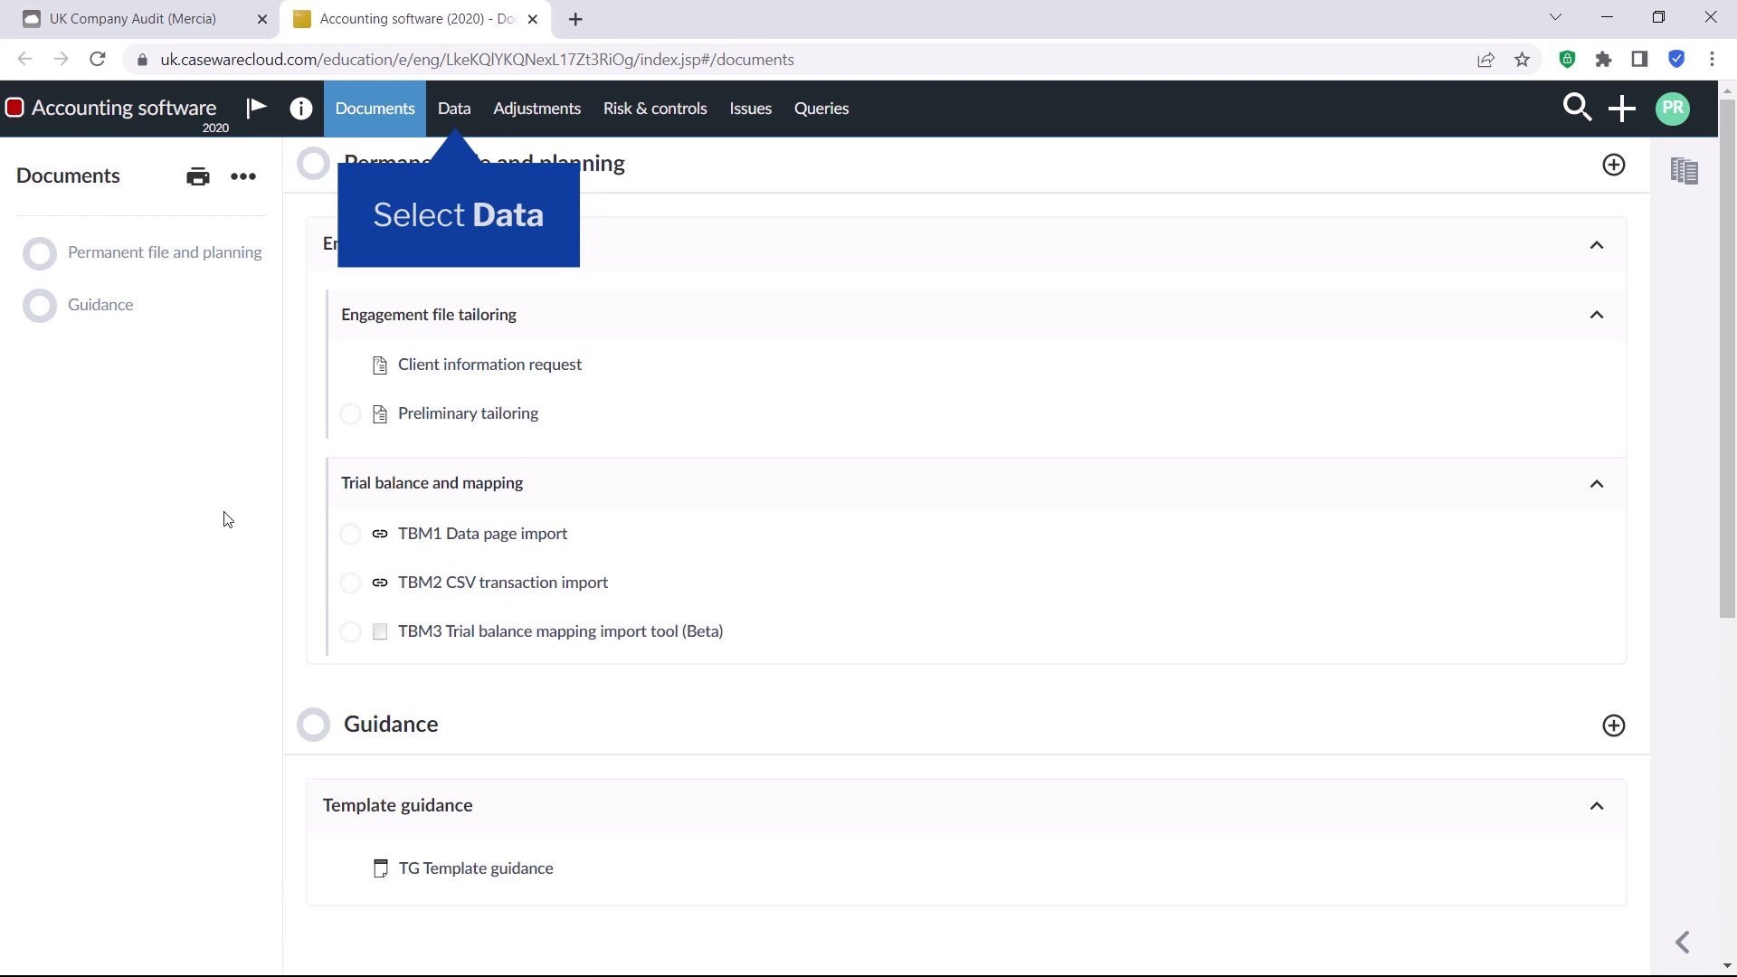
Start an Excel or CSV import of the Final Trial Balance and load the TB Codes file from the TB Import folder.
left_click(463, 119)
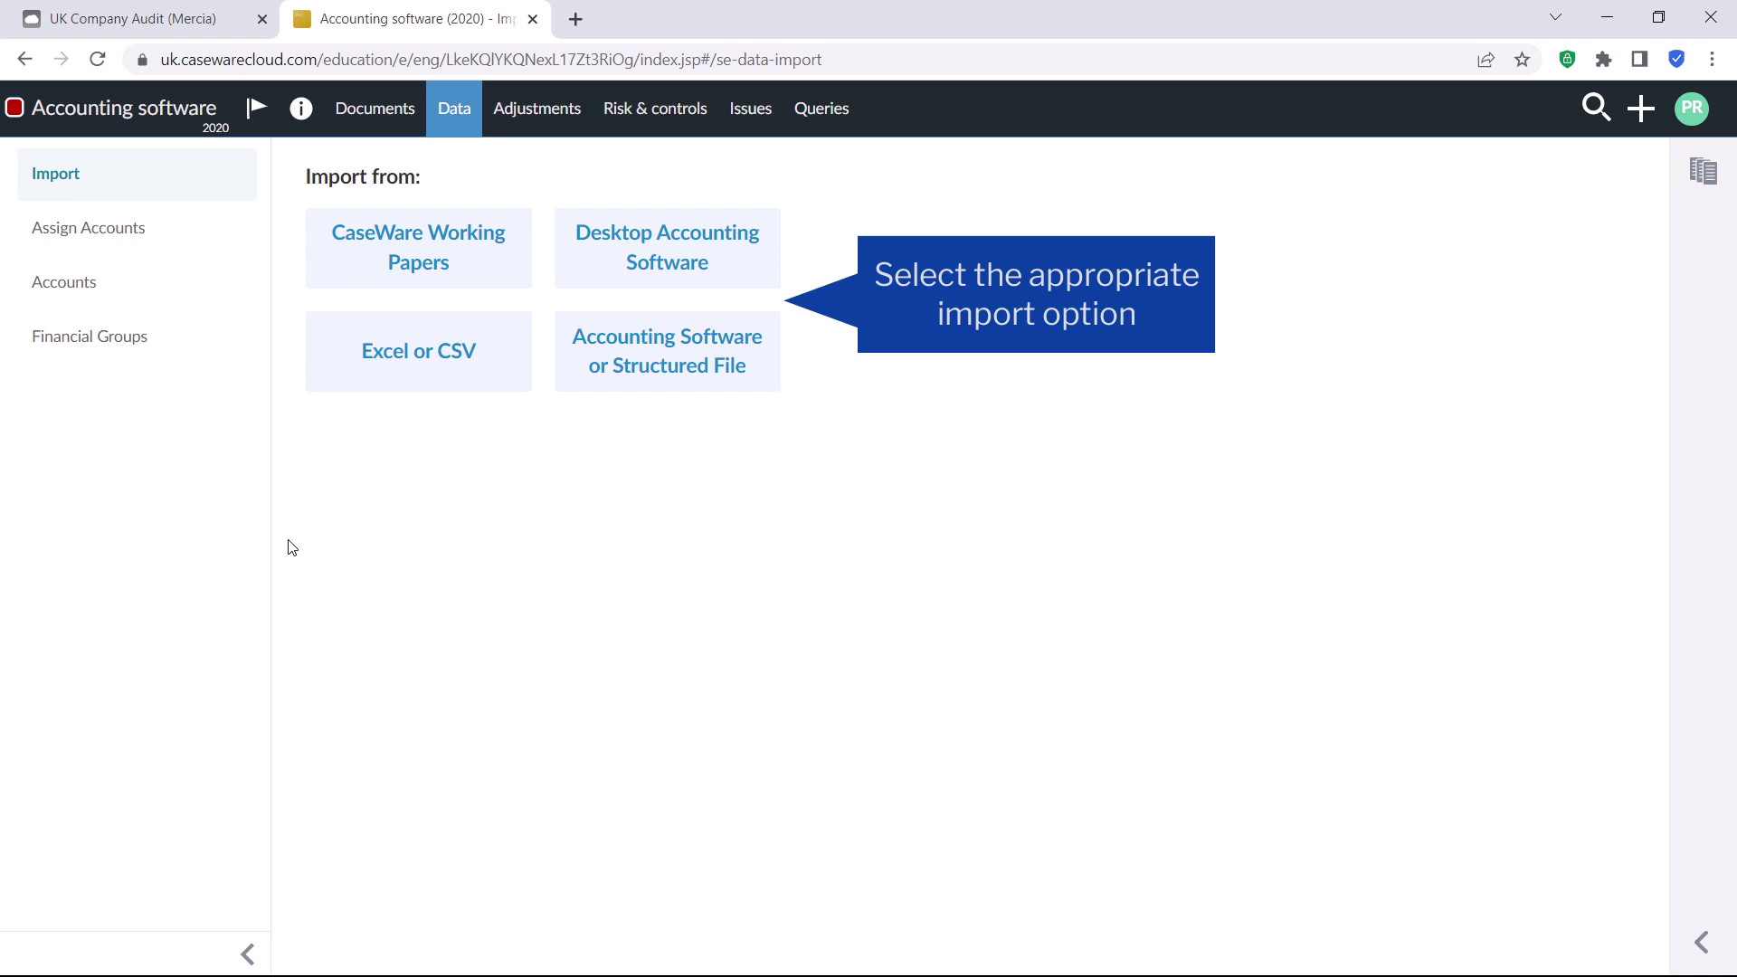
left_click(426, 372)
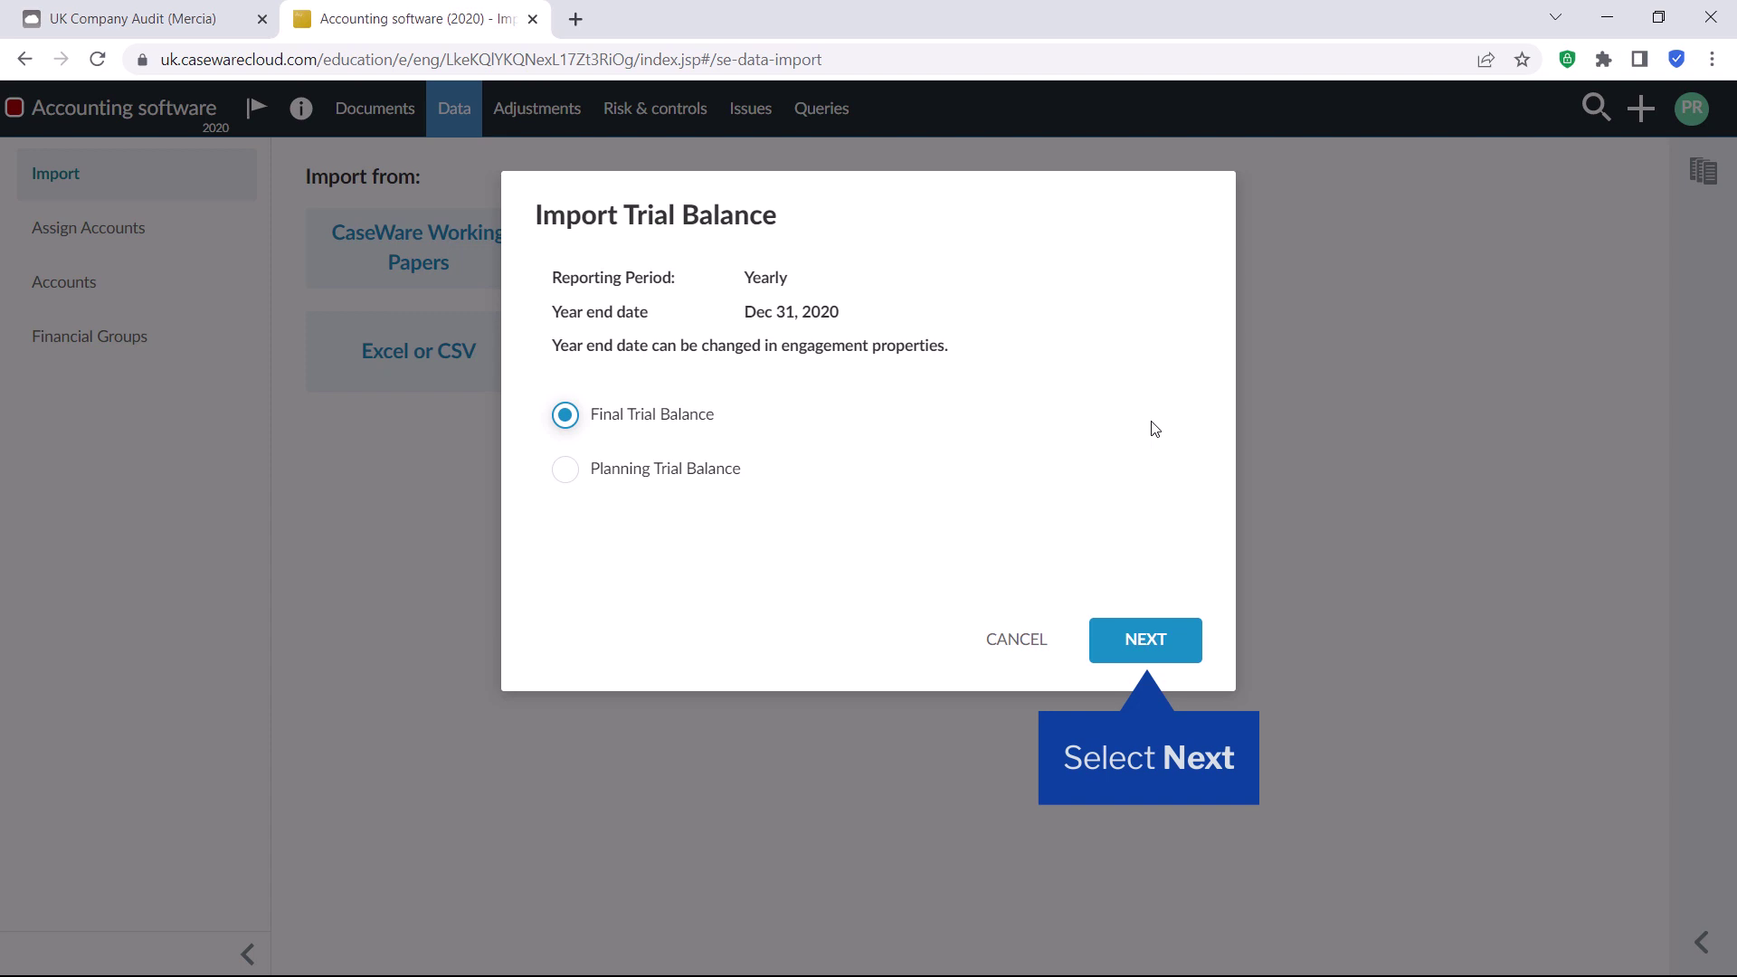
left_click(1151, 642)
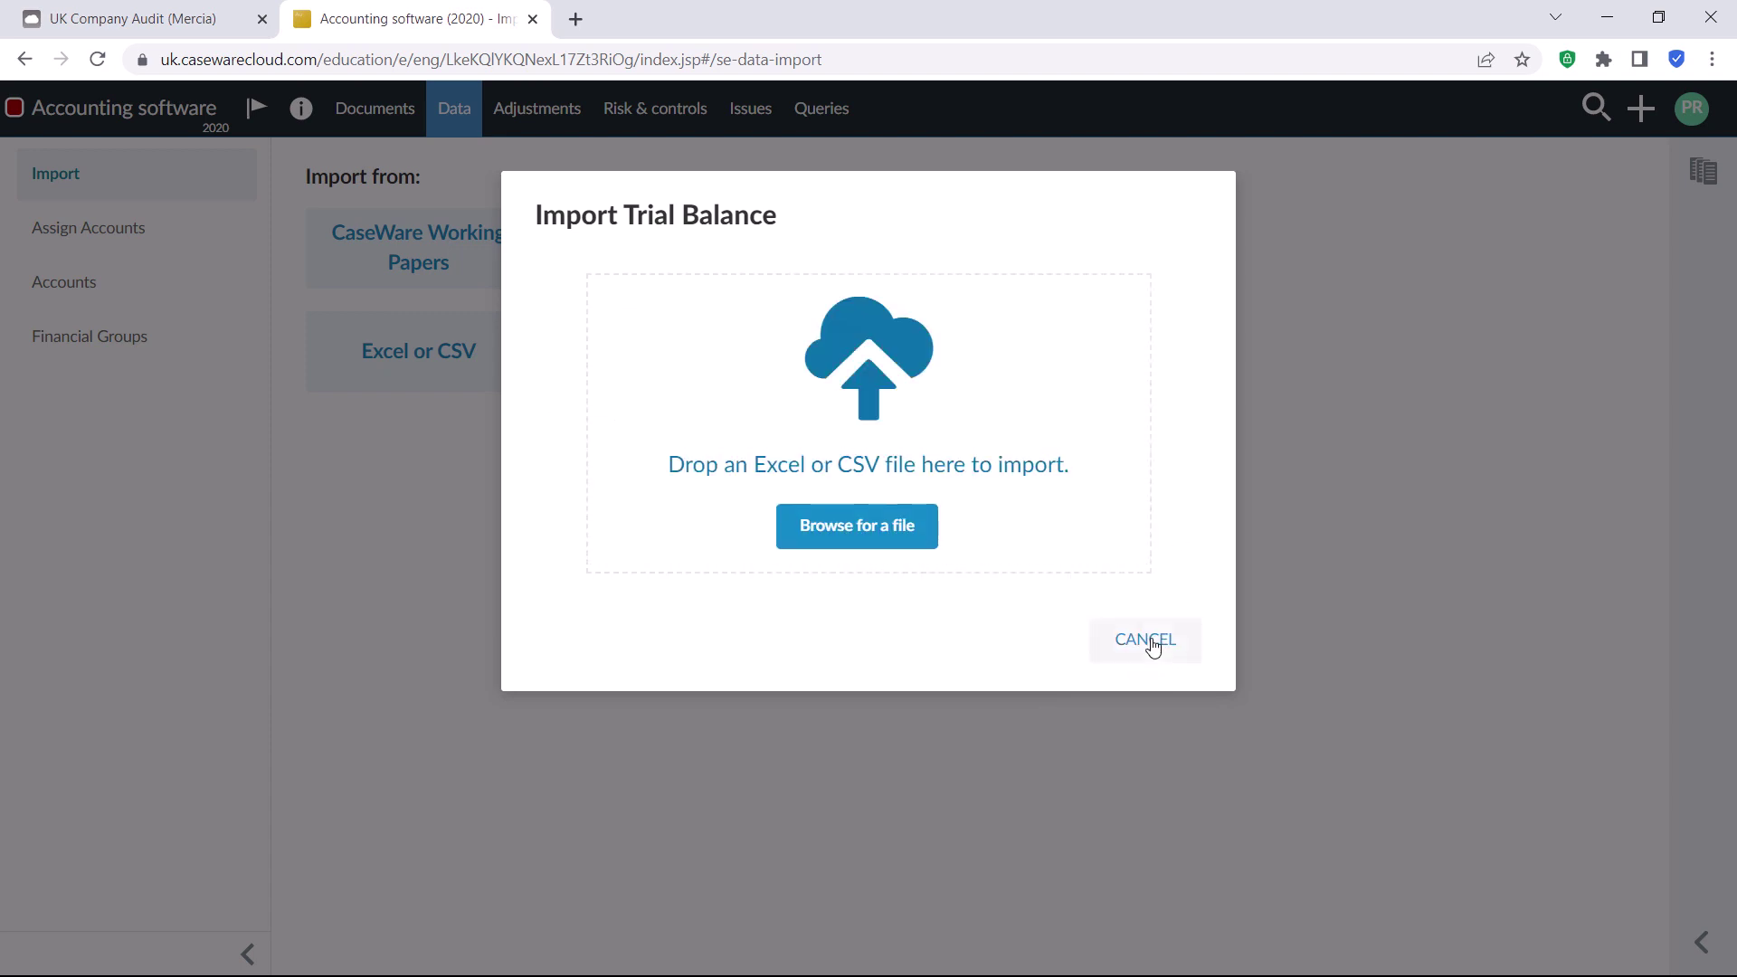
left_click(889, 541)
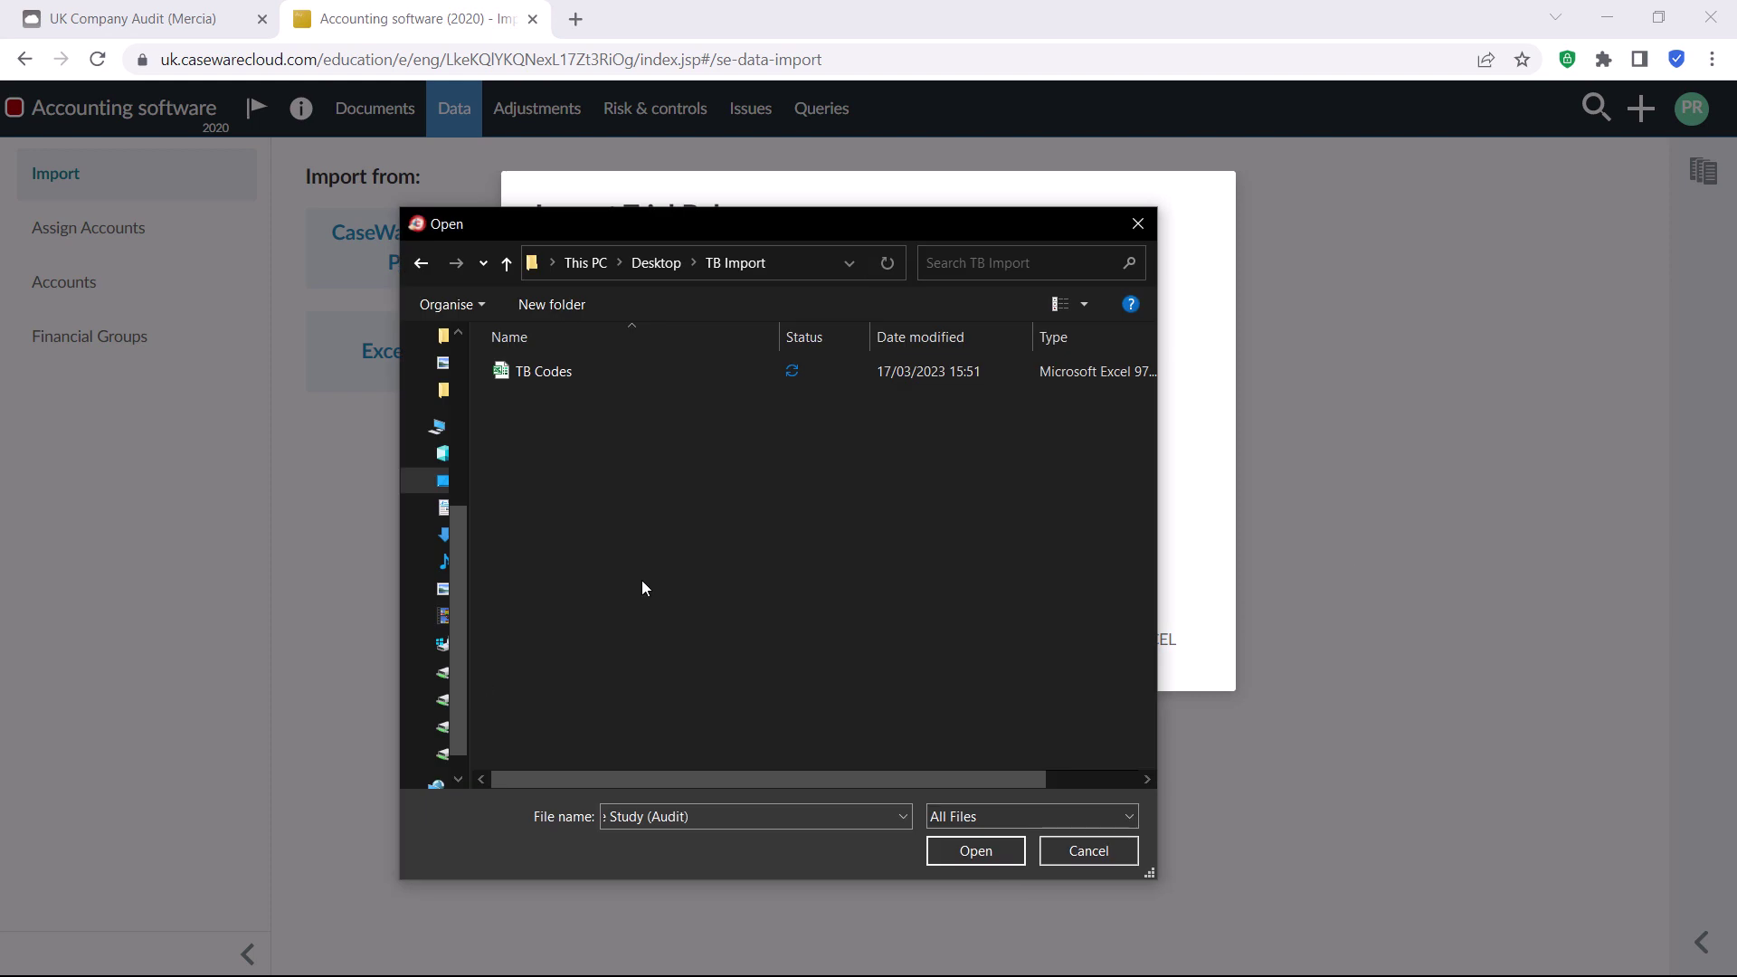
left_click(657, 373)
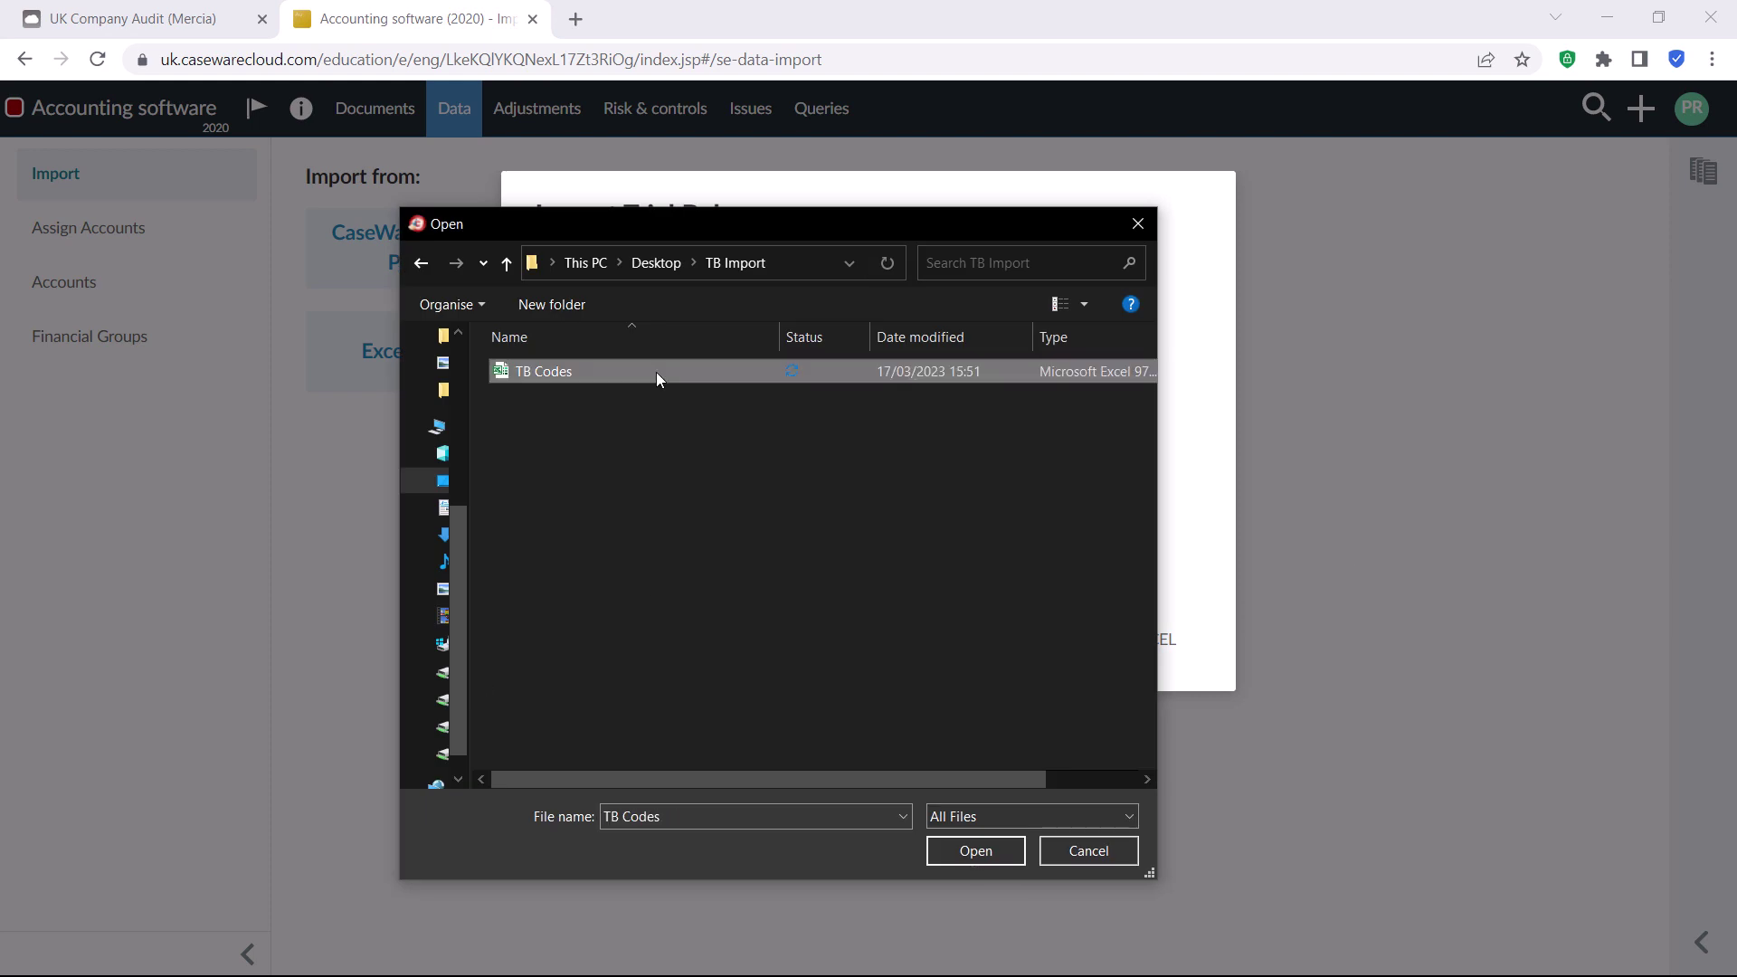
double_click(656, 373)
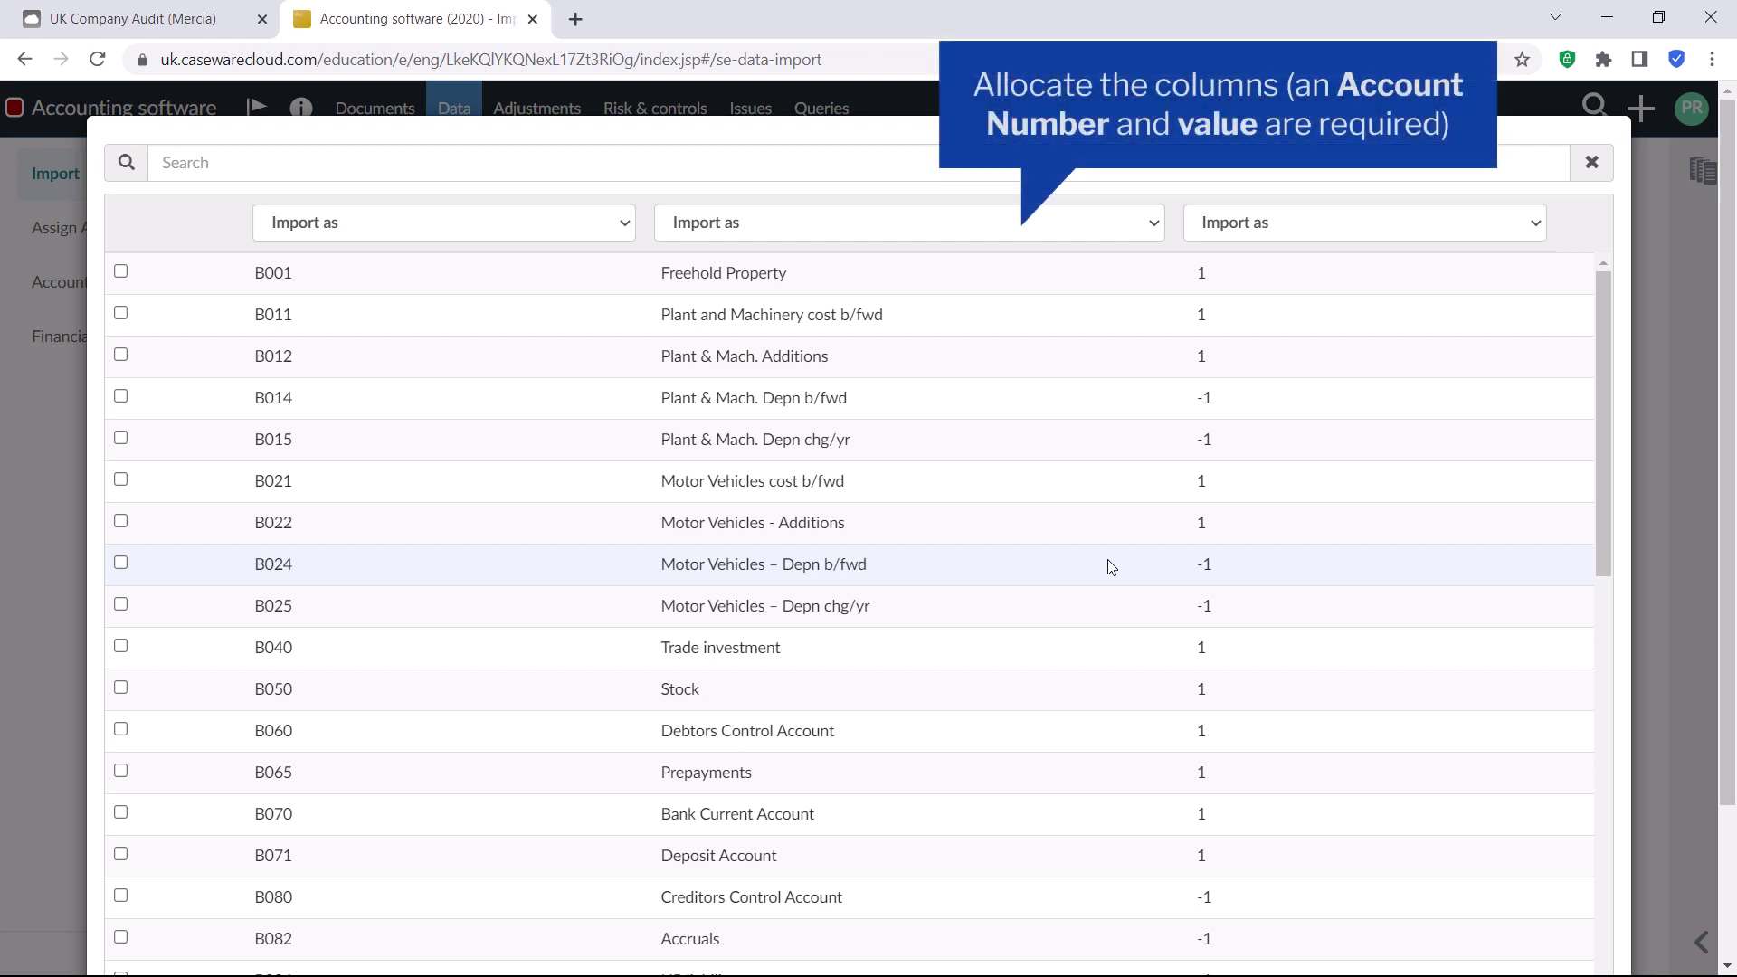
Allocate the three import columns as Account Number, Account Name and CY, and import the trial balance.
left_click(493, 233)
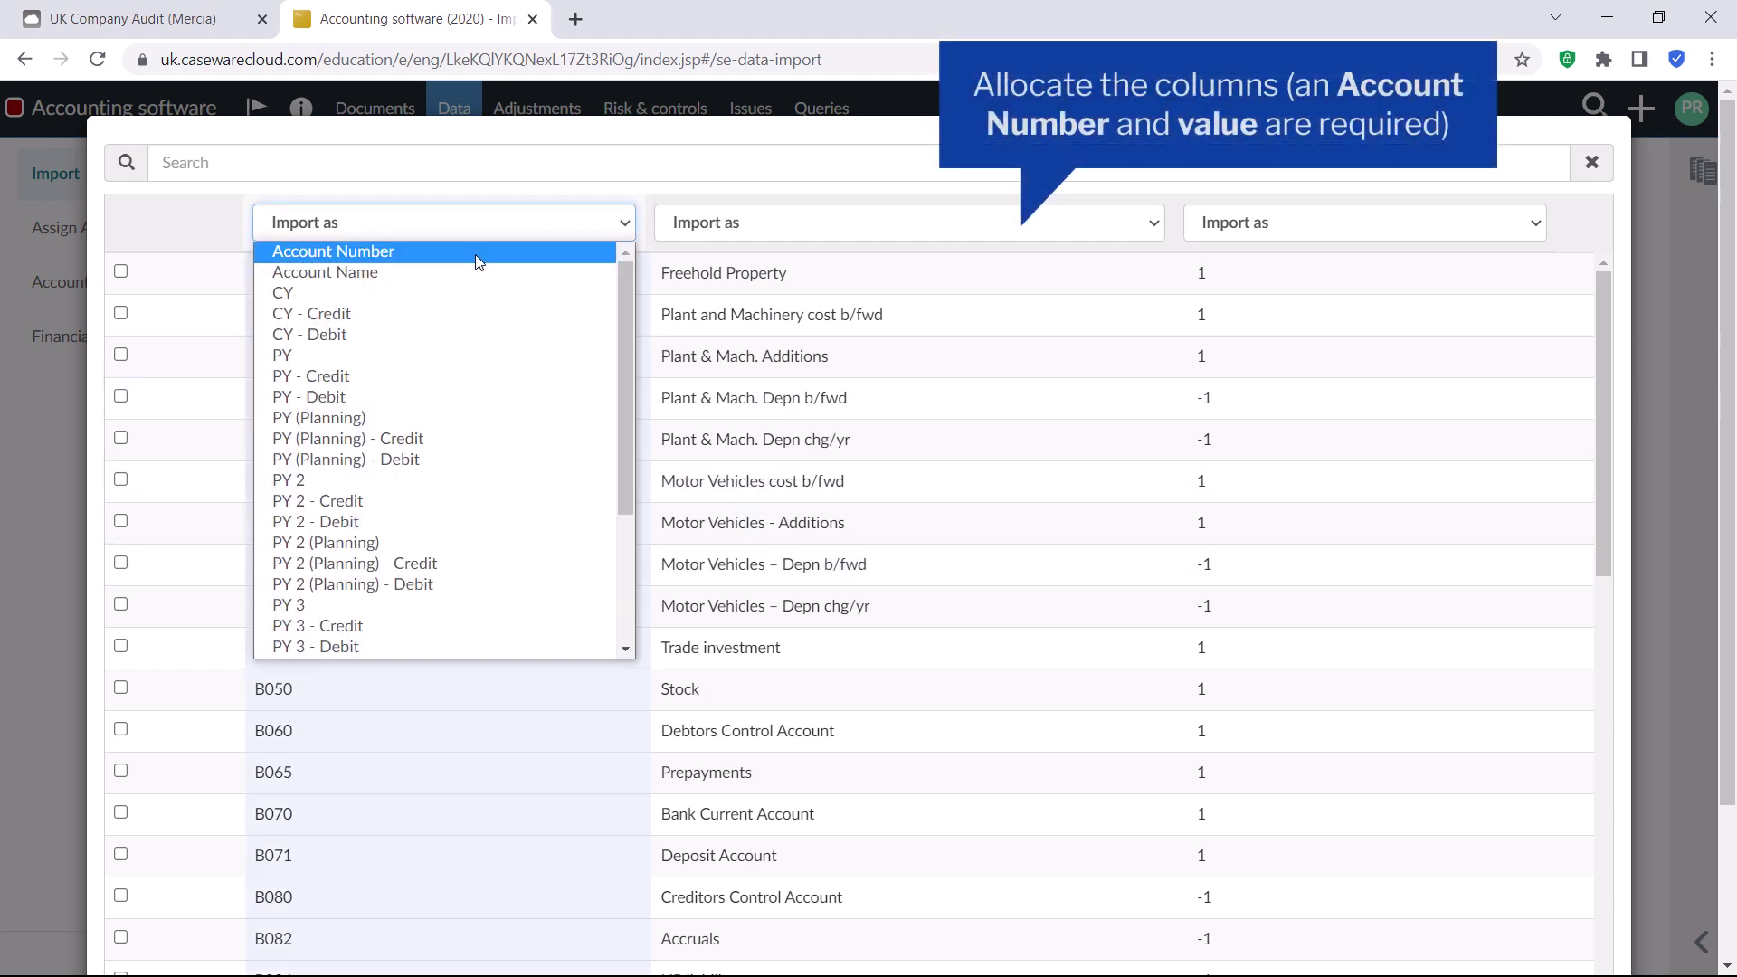
left_click(475, 253)
left_click(816, 223)
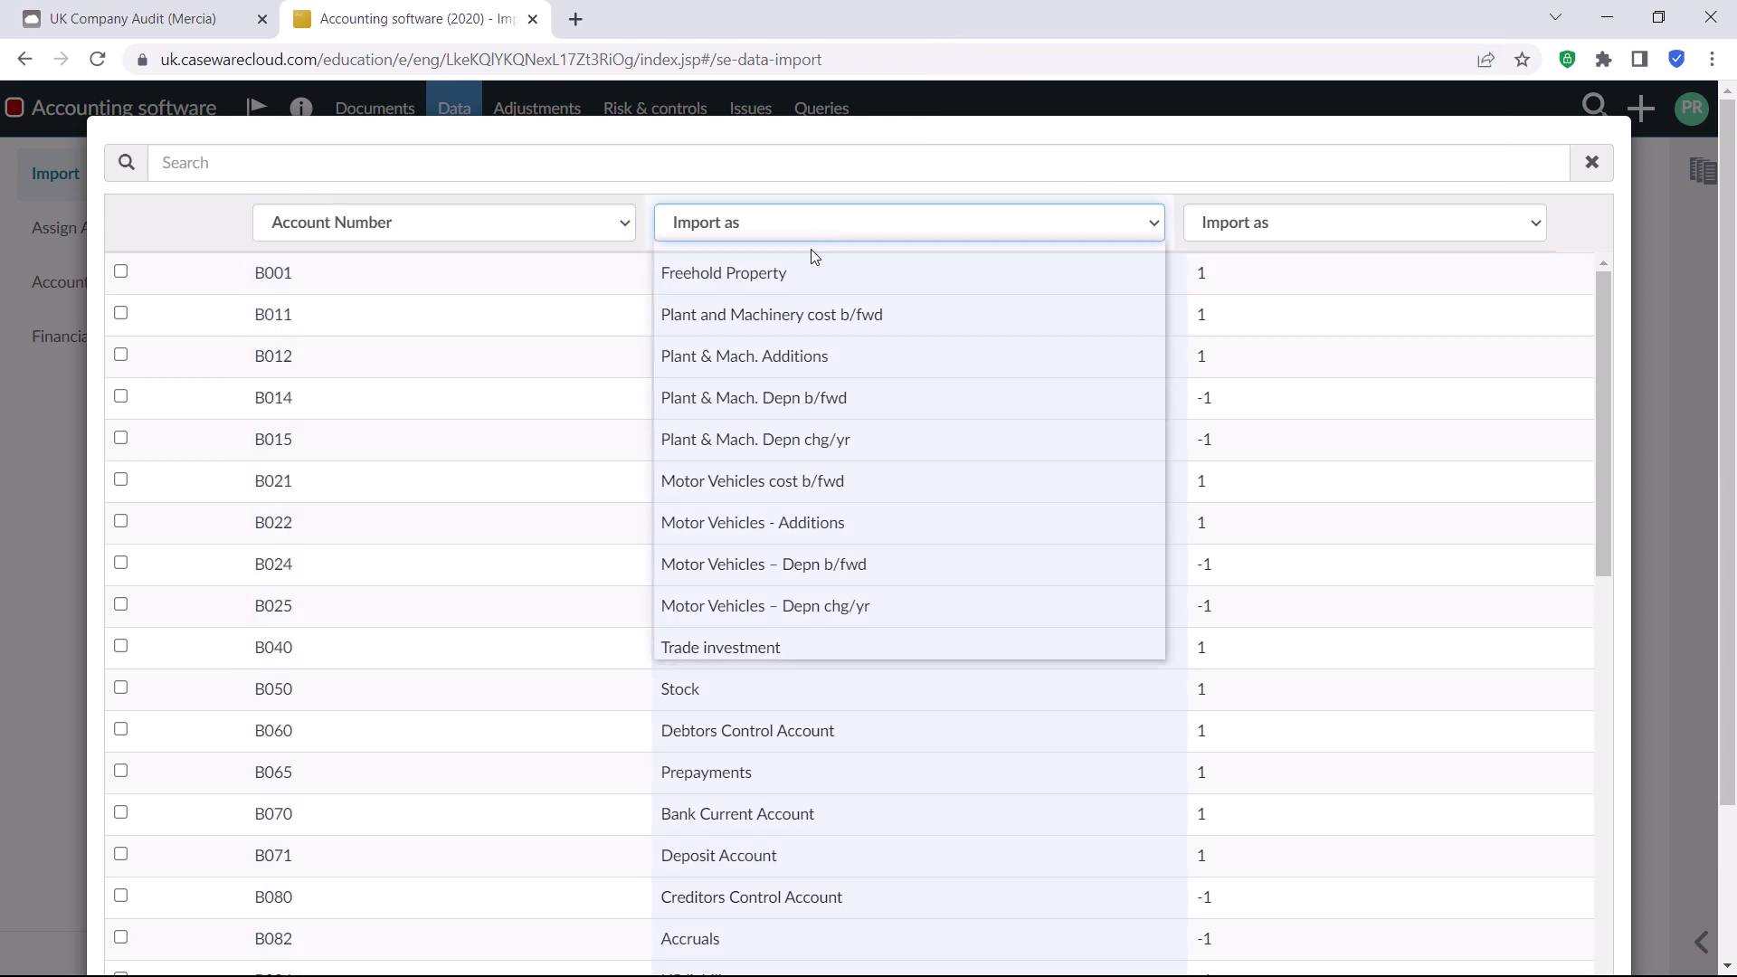
left_click(782, 275)
left_click(1308, 226)
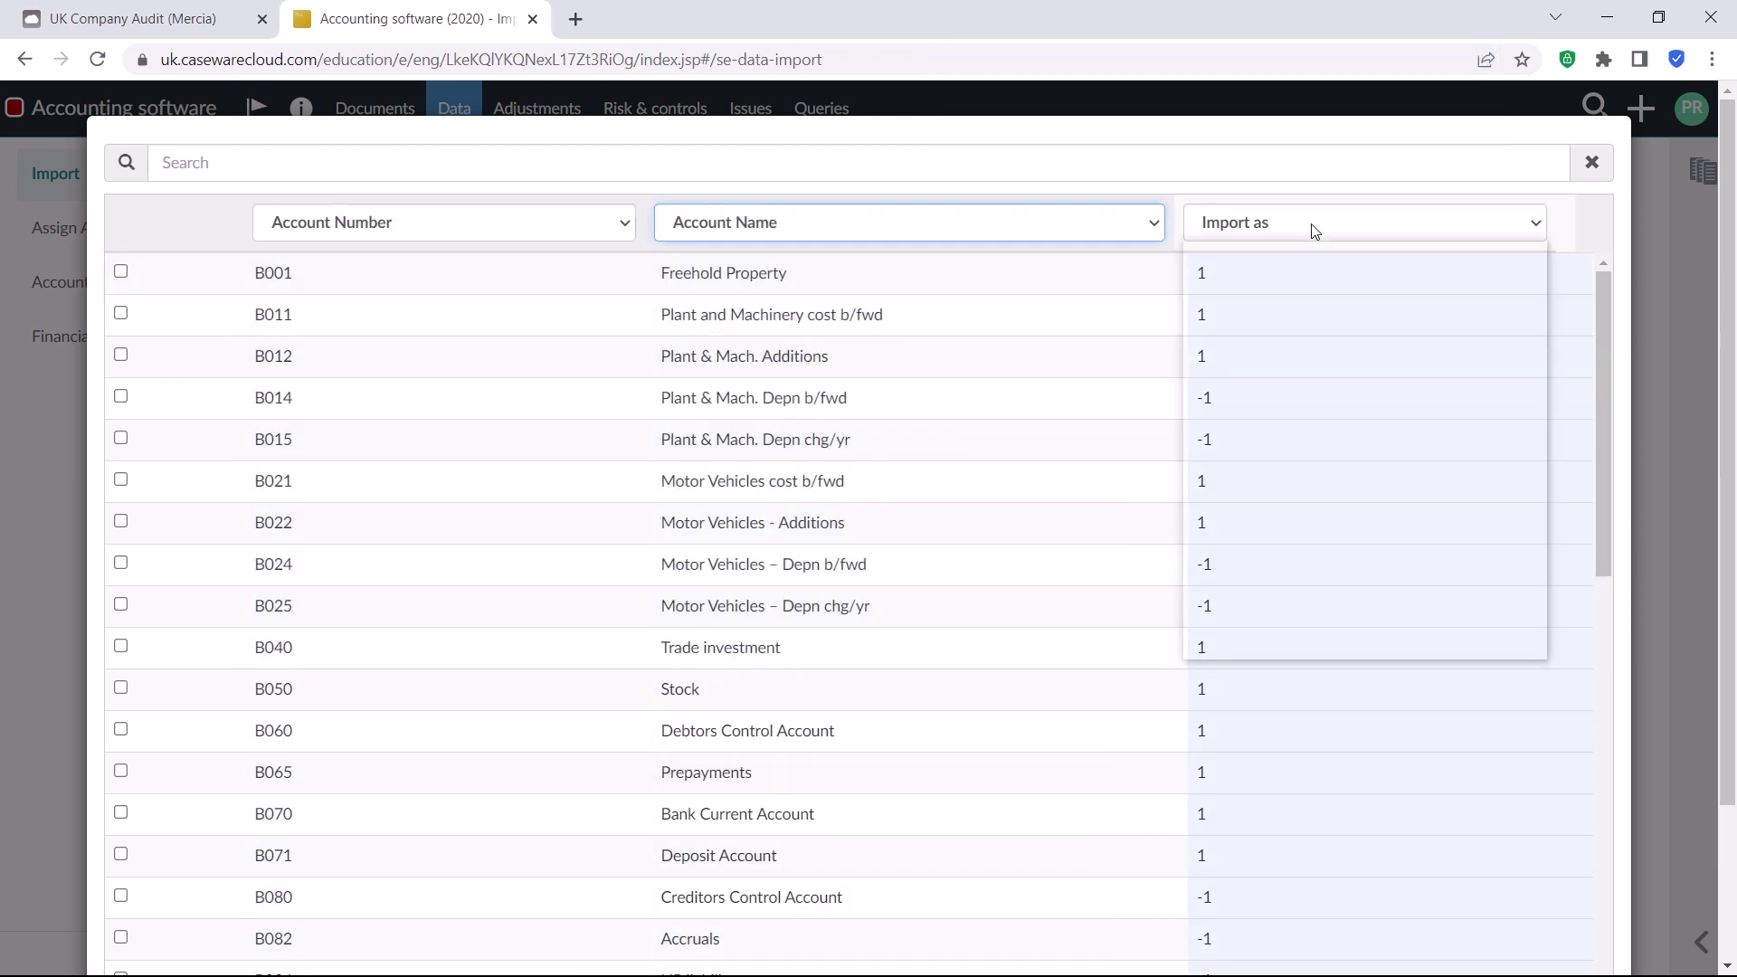
left_click(1252, 295)
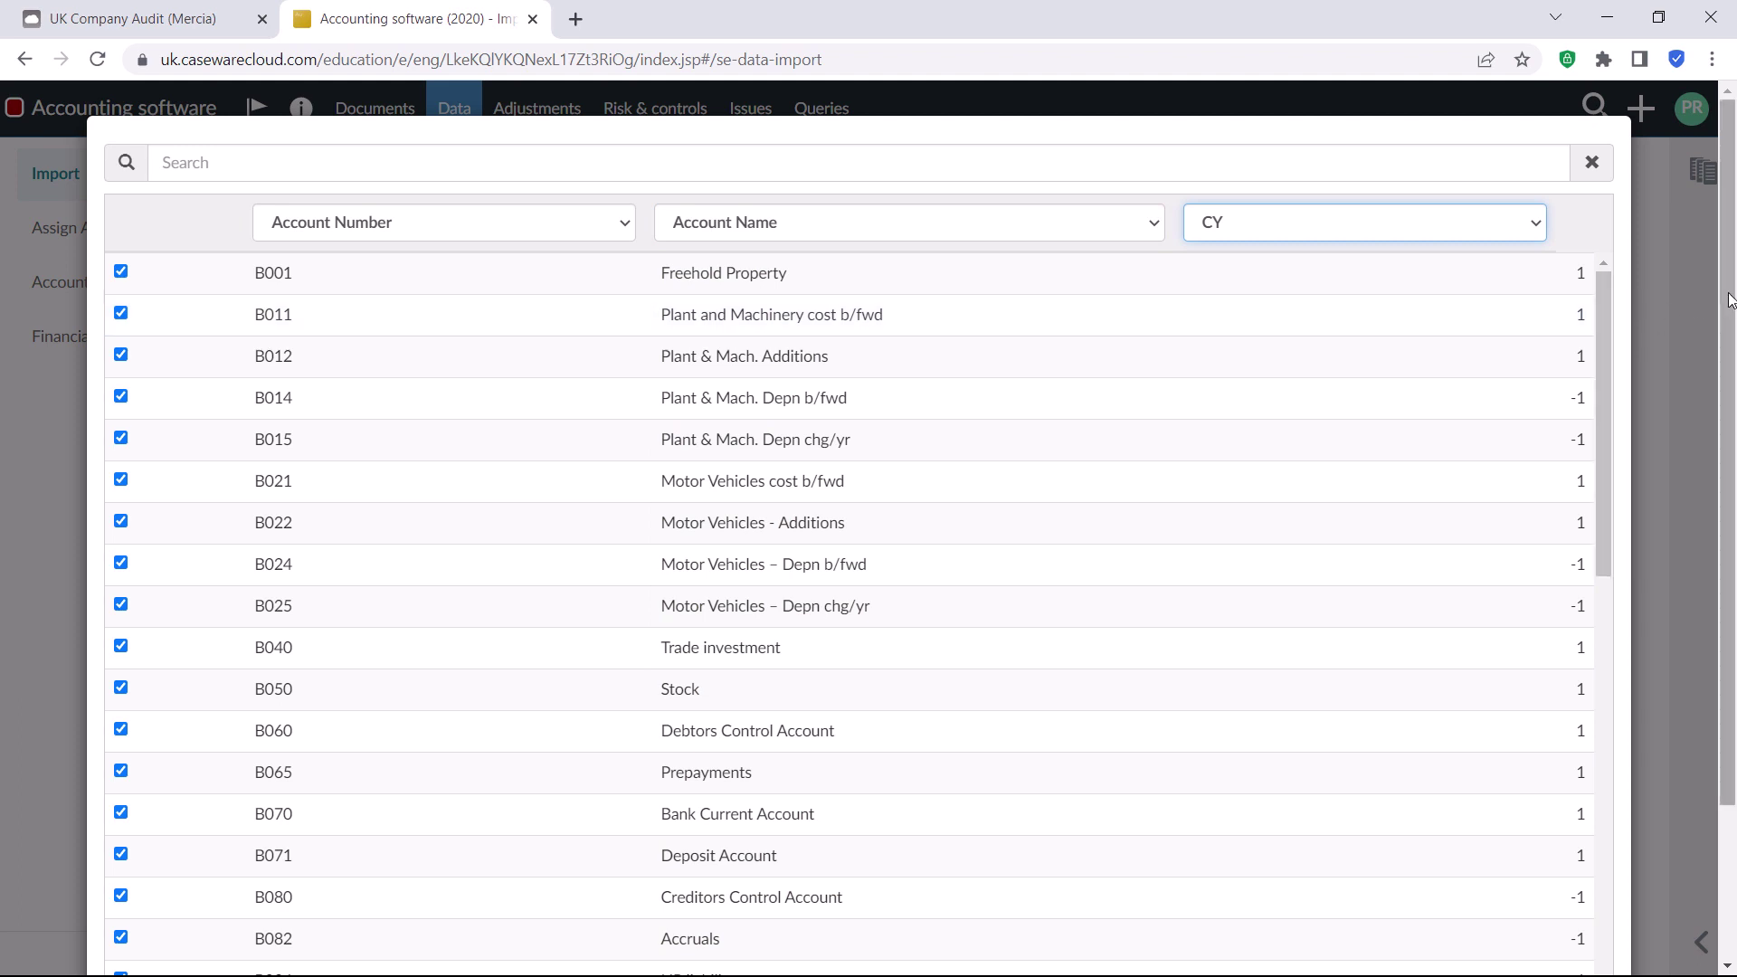
scroll(1615, 319, "down", 3)
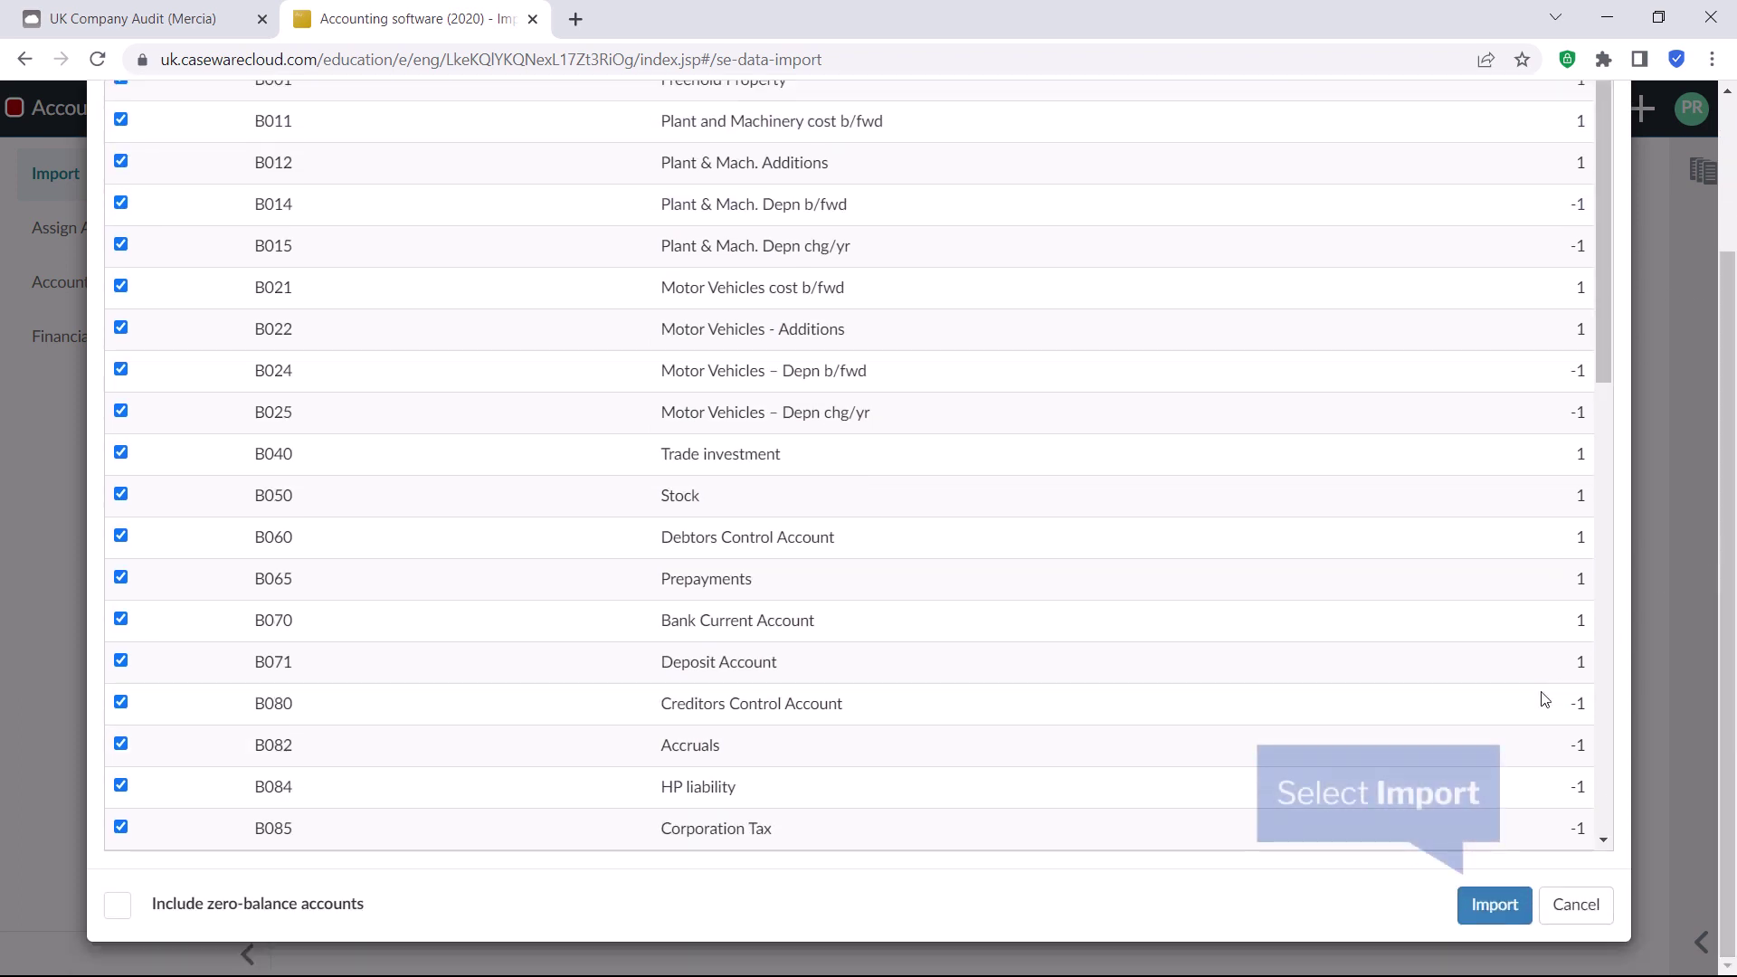
left_click(1509, 915)
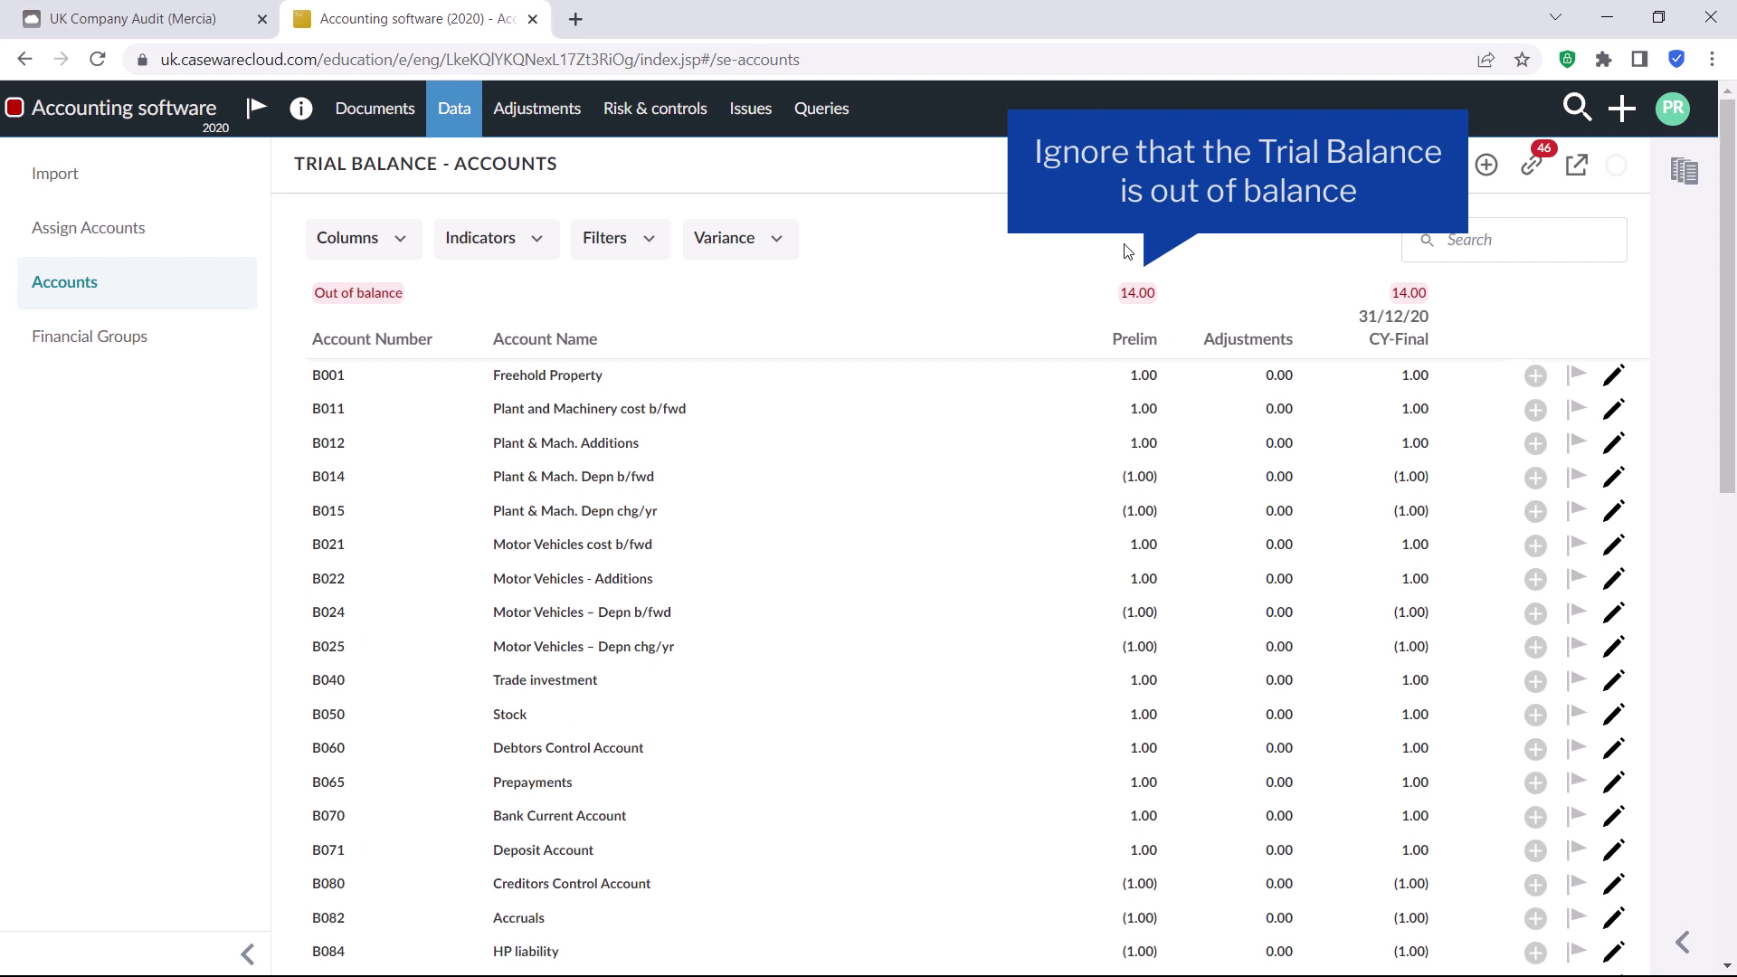
Open account assignment and map account B001 Freehold Property to the group Freehold property - Brought forward.
left_click(1538, 167)
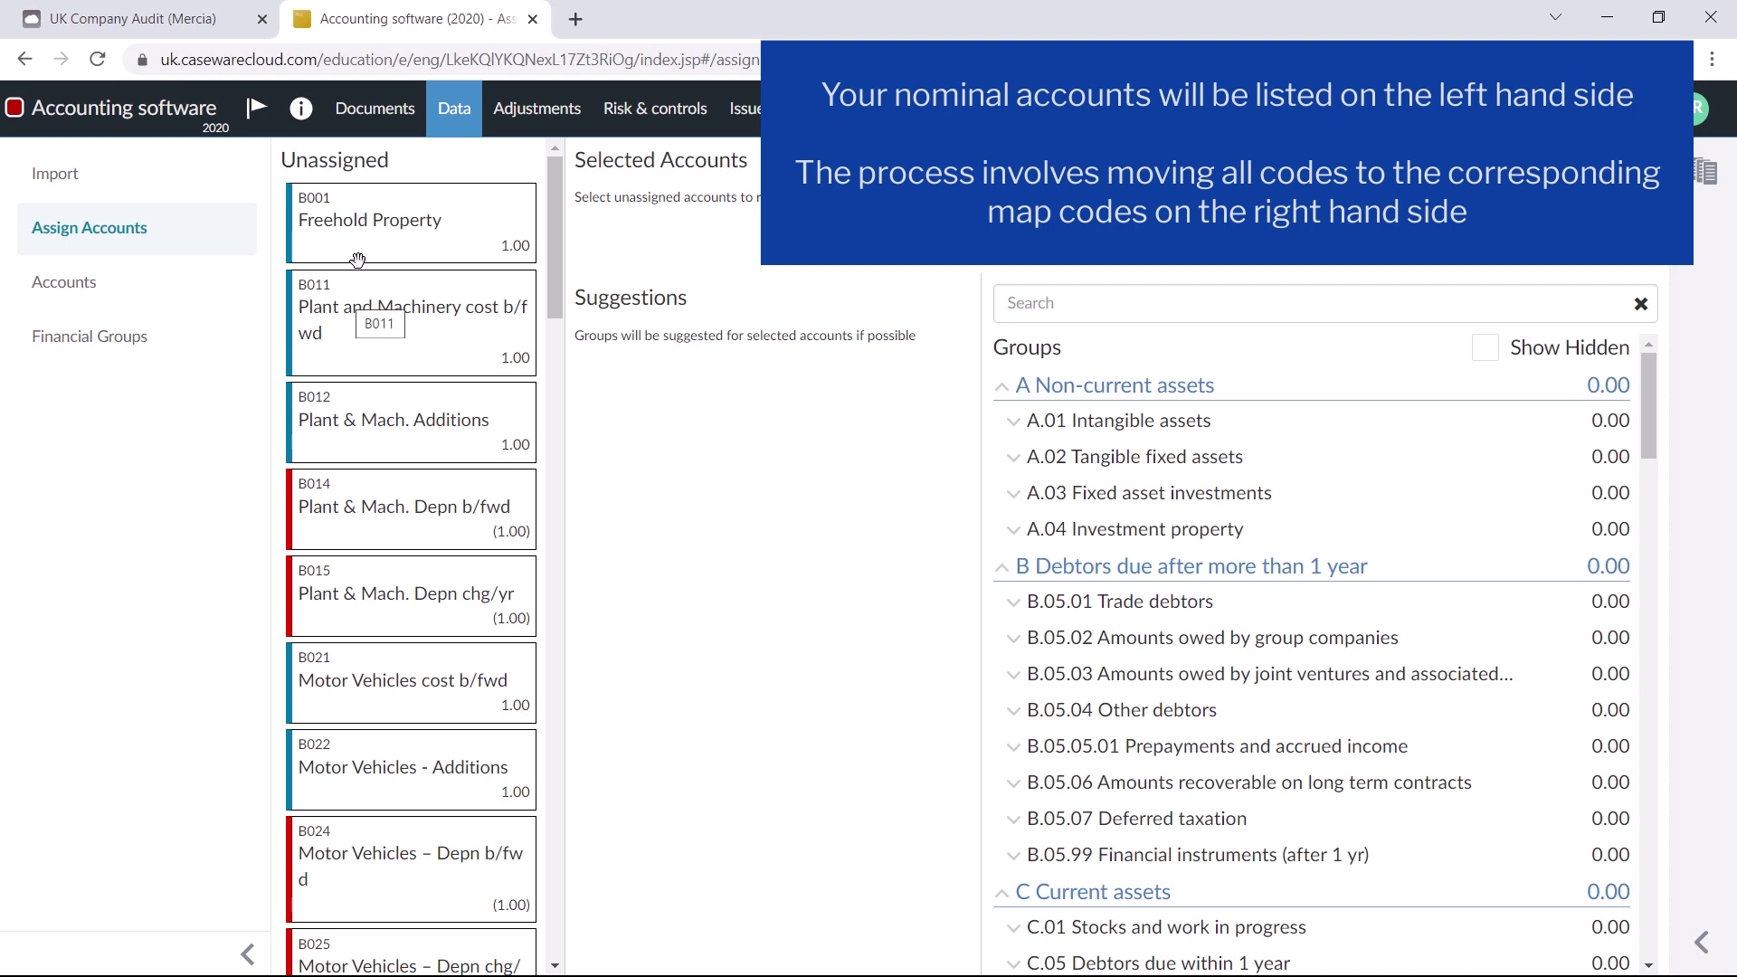
left_click(445, 227)
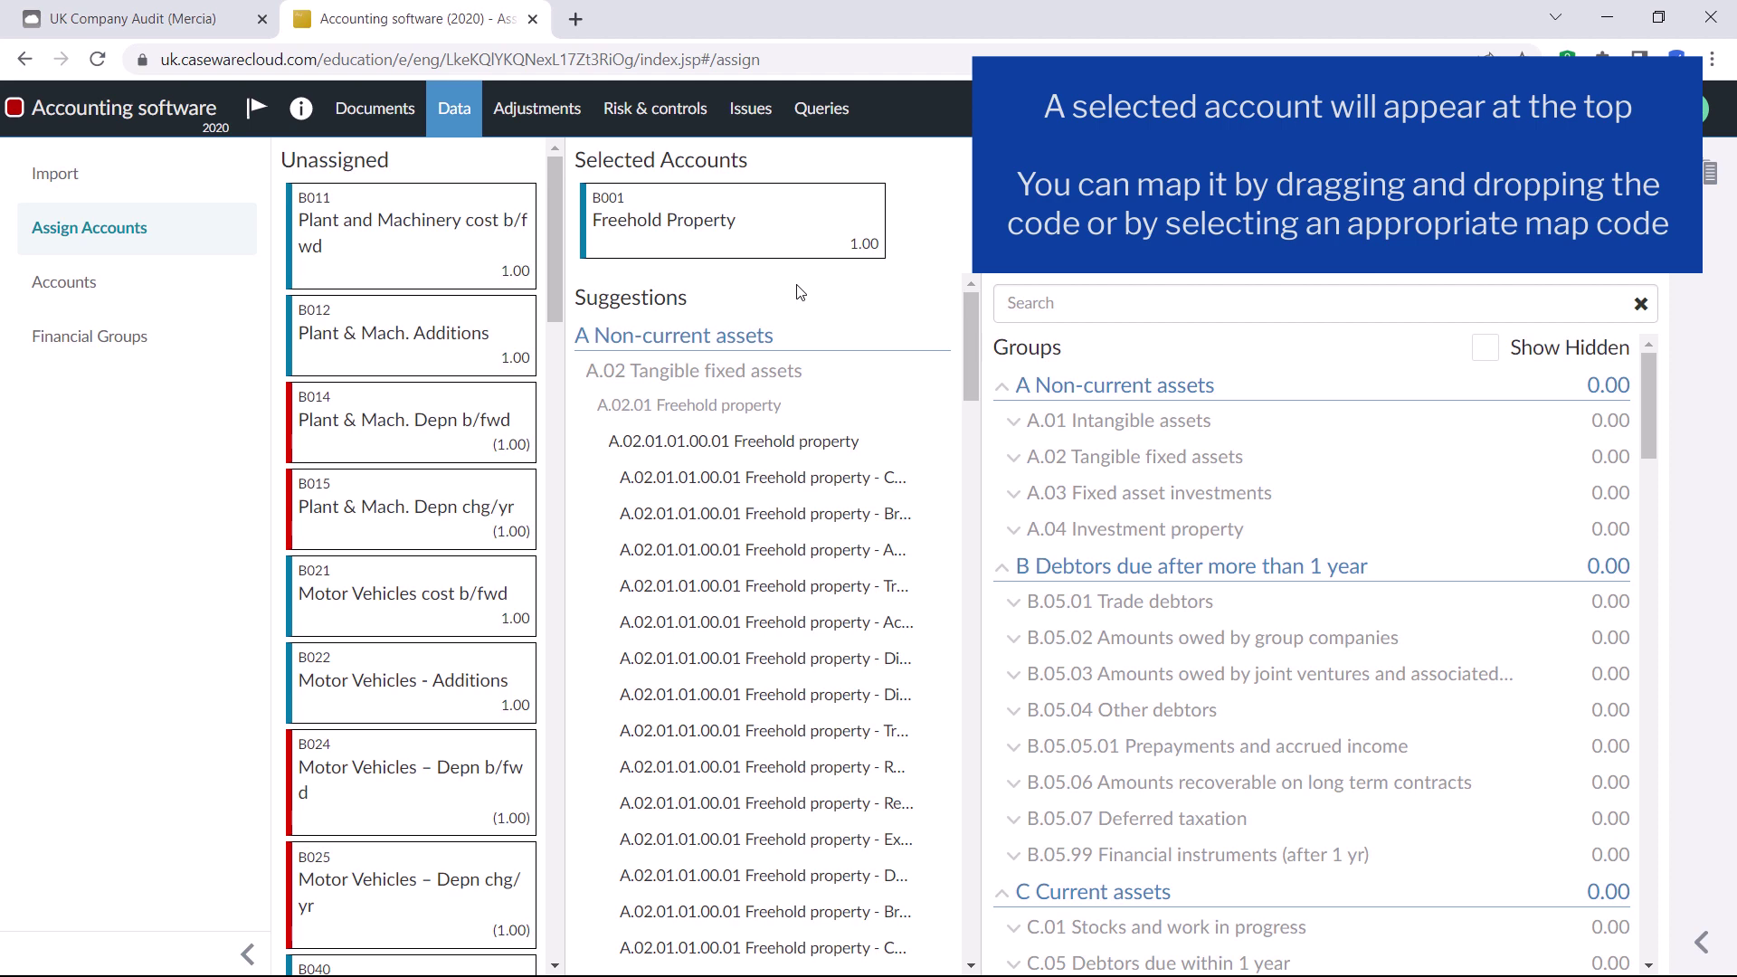
left_click(1041, 463)
left_click(1026, 492)
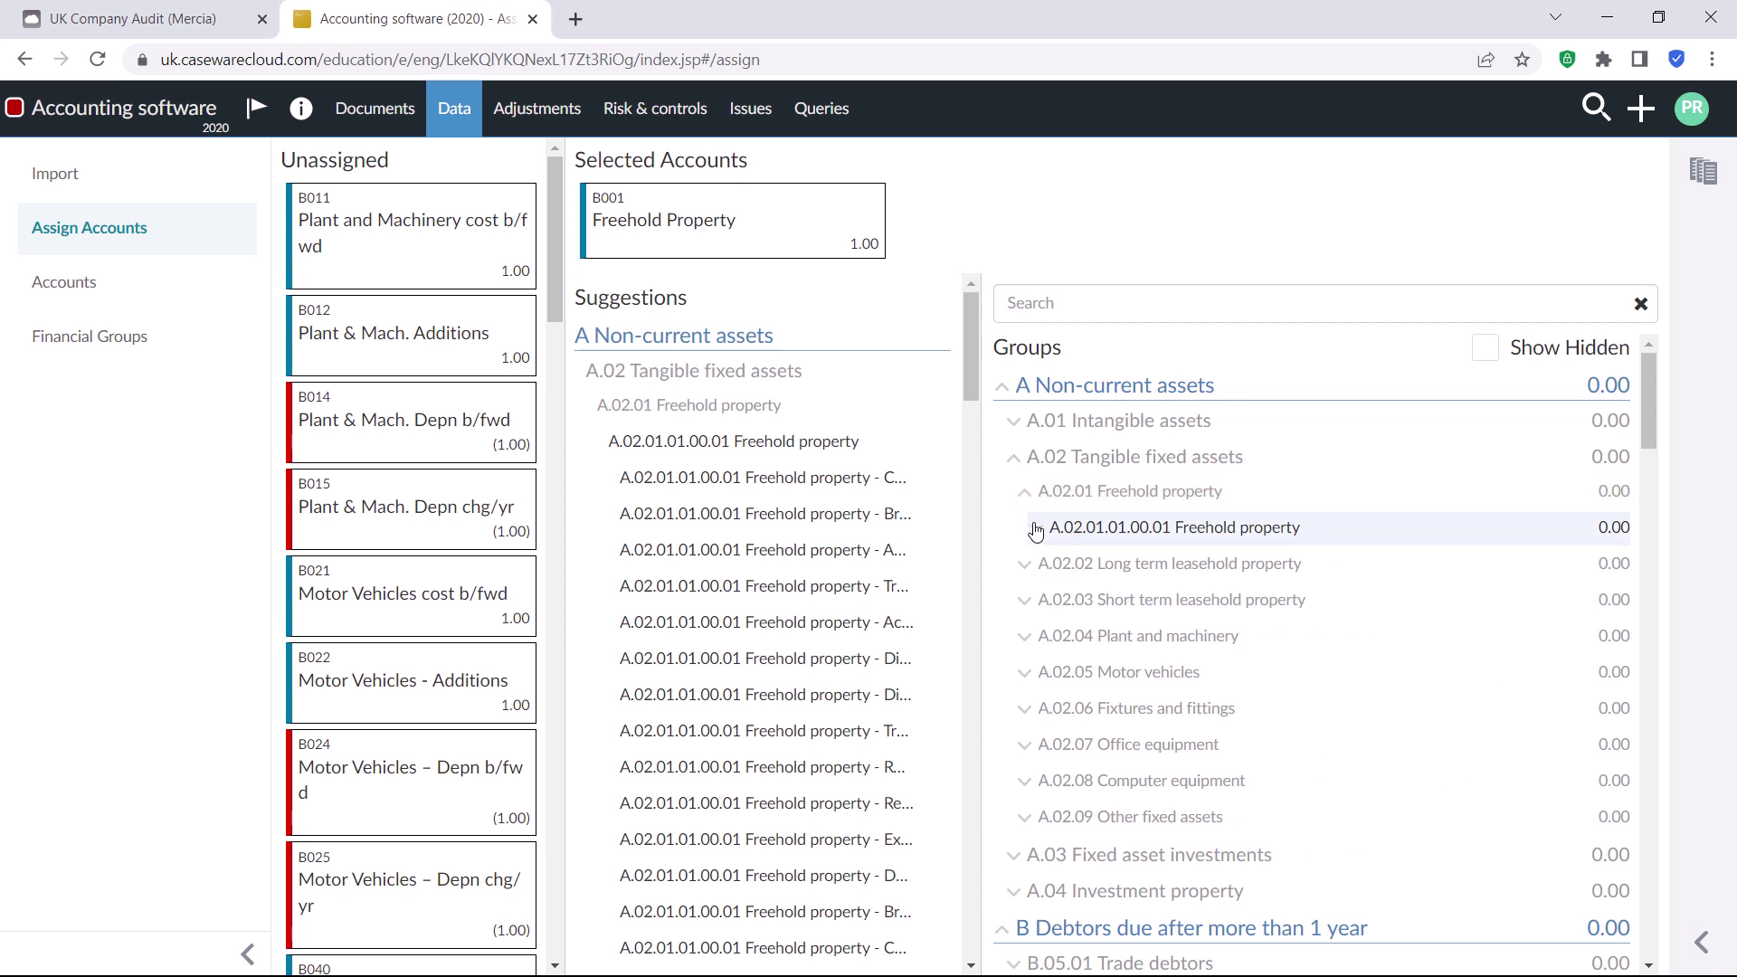
left_click(1036, 529)
left_click(1047, 565)
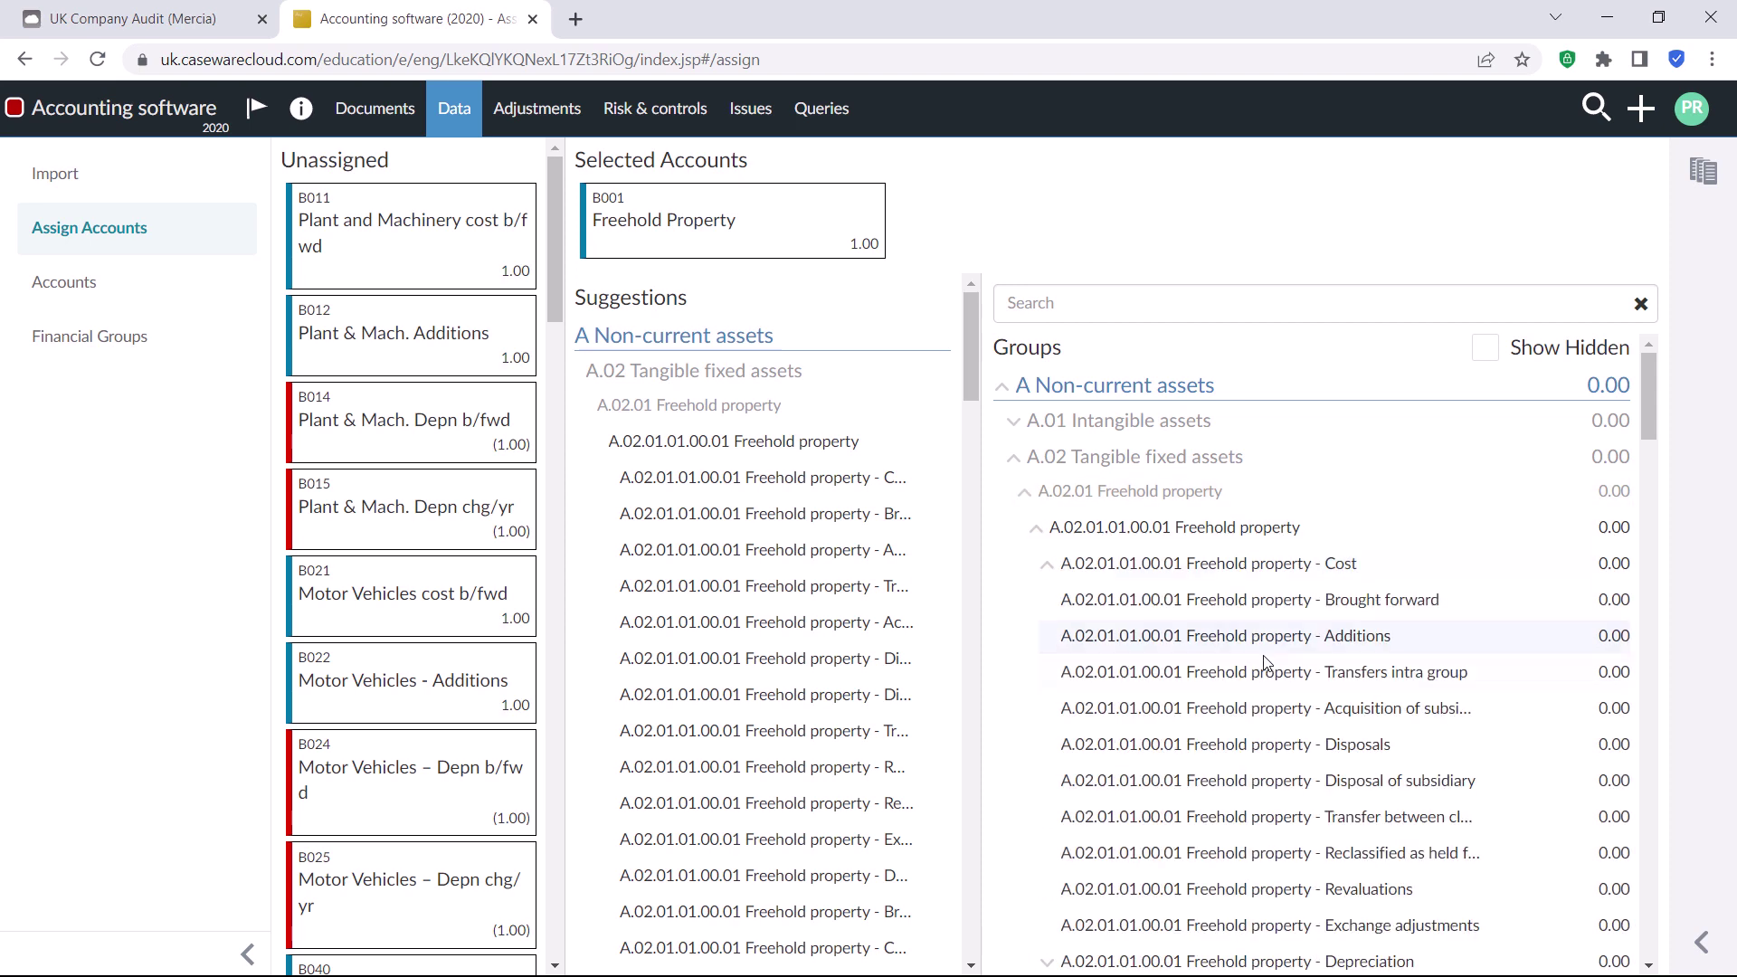
left_click(1231, 604)
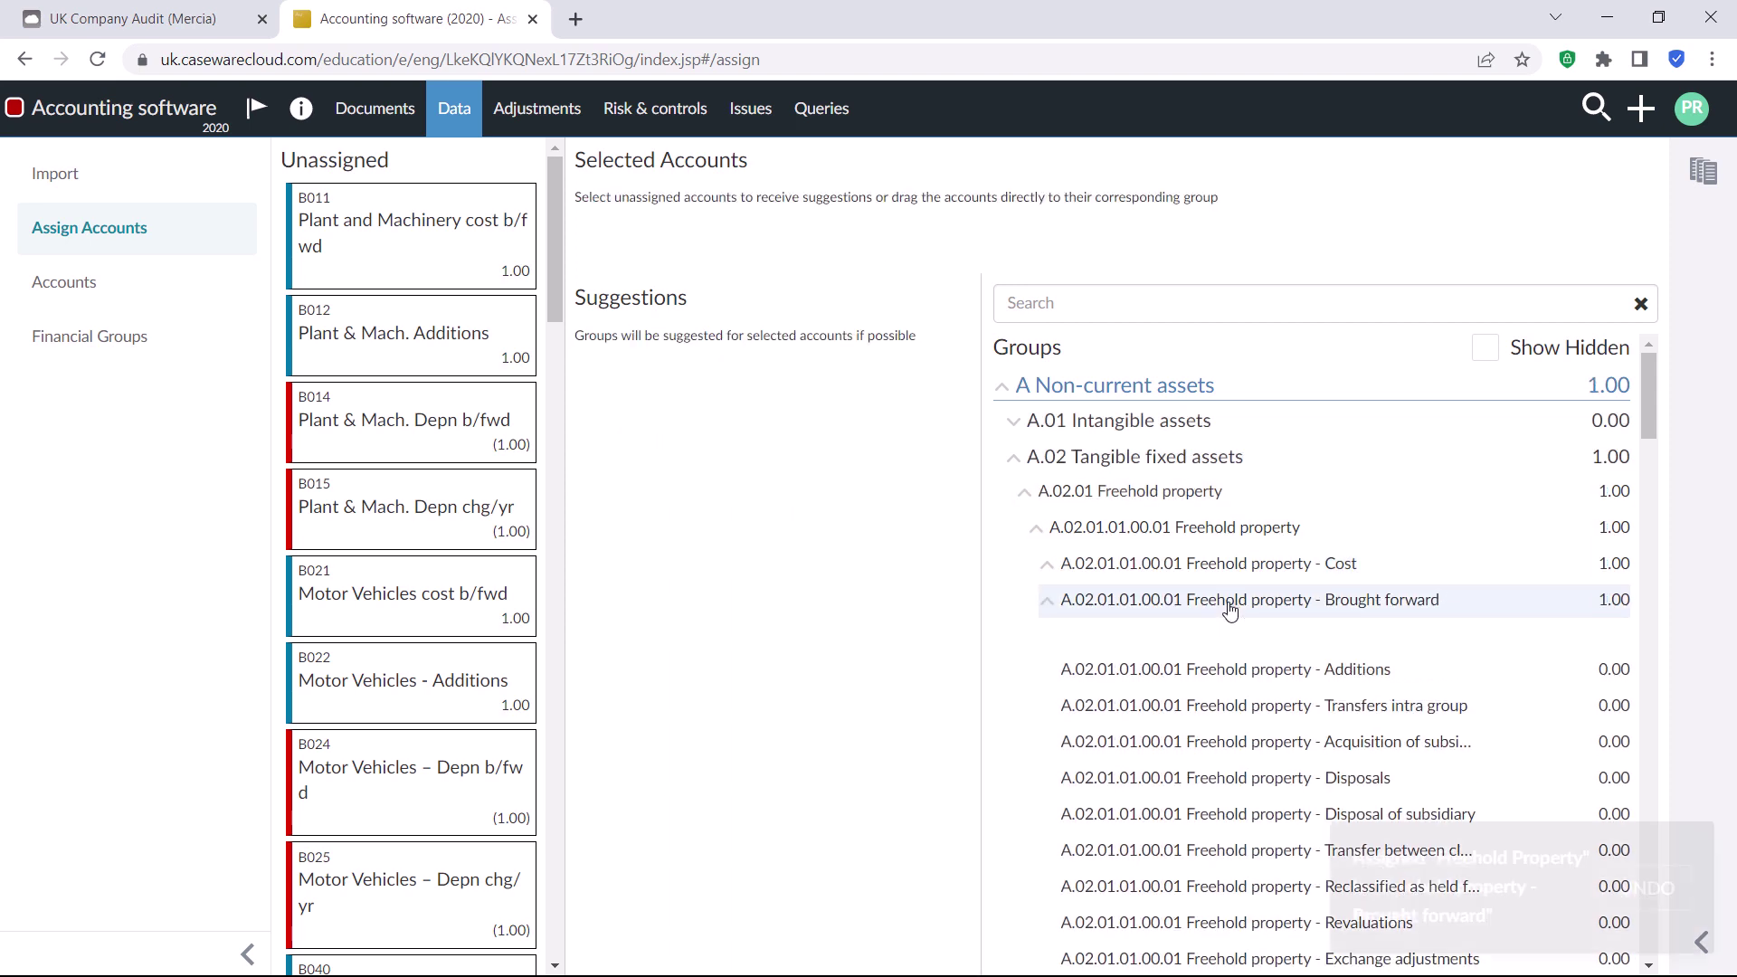
Assign accounts B011 and B012 to Plant and machinery - Brought forward and - Additions respectively, and expand the plant and machinery Depreciation group.
left_click(1026, 493)
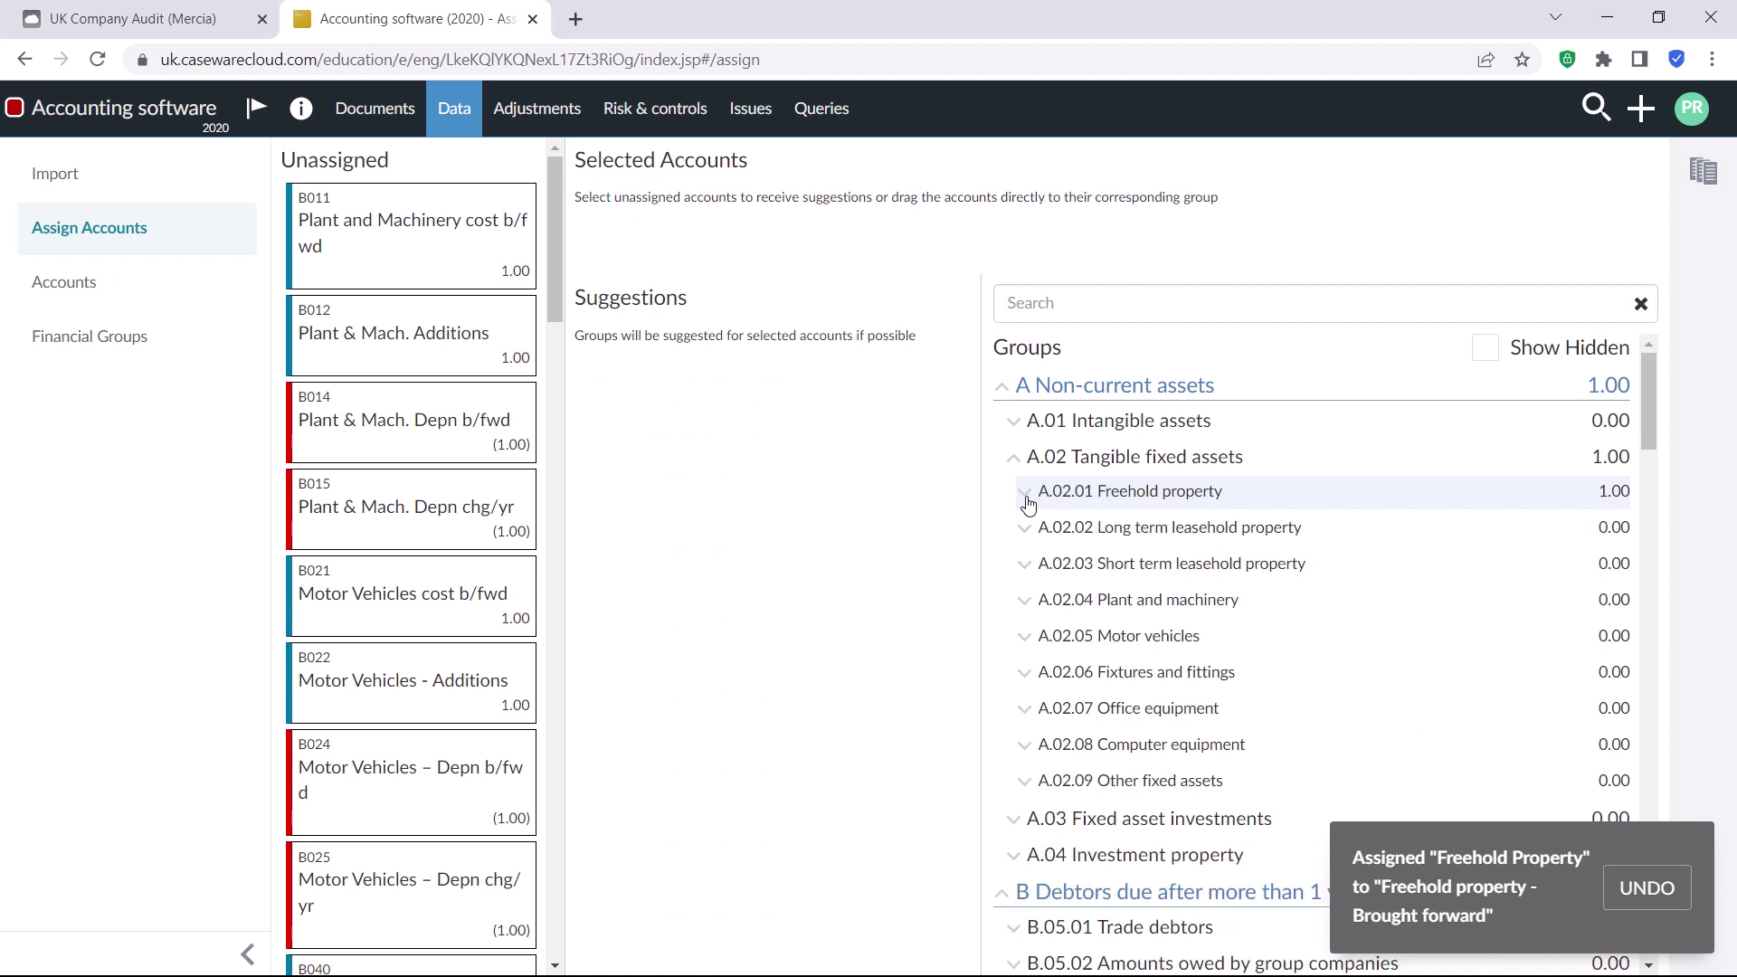
left_click(1026, 601)
left_click(1036, 638)
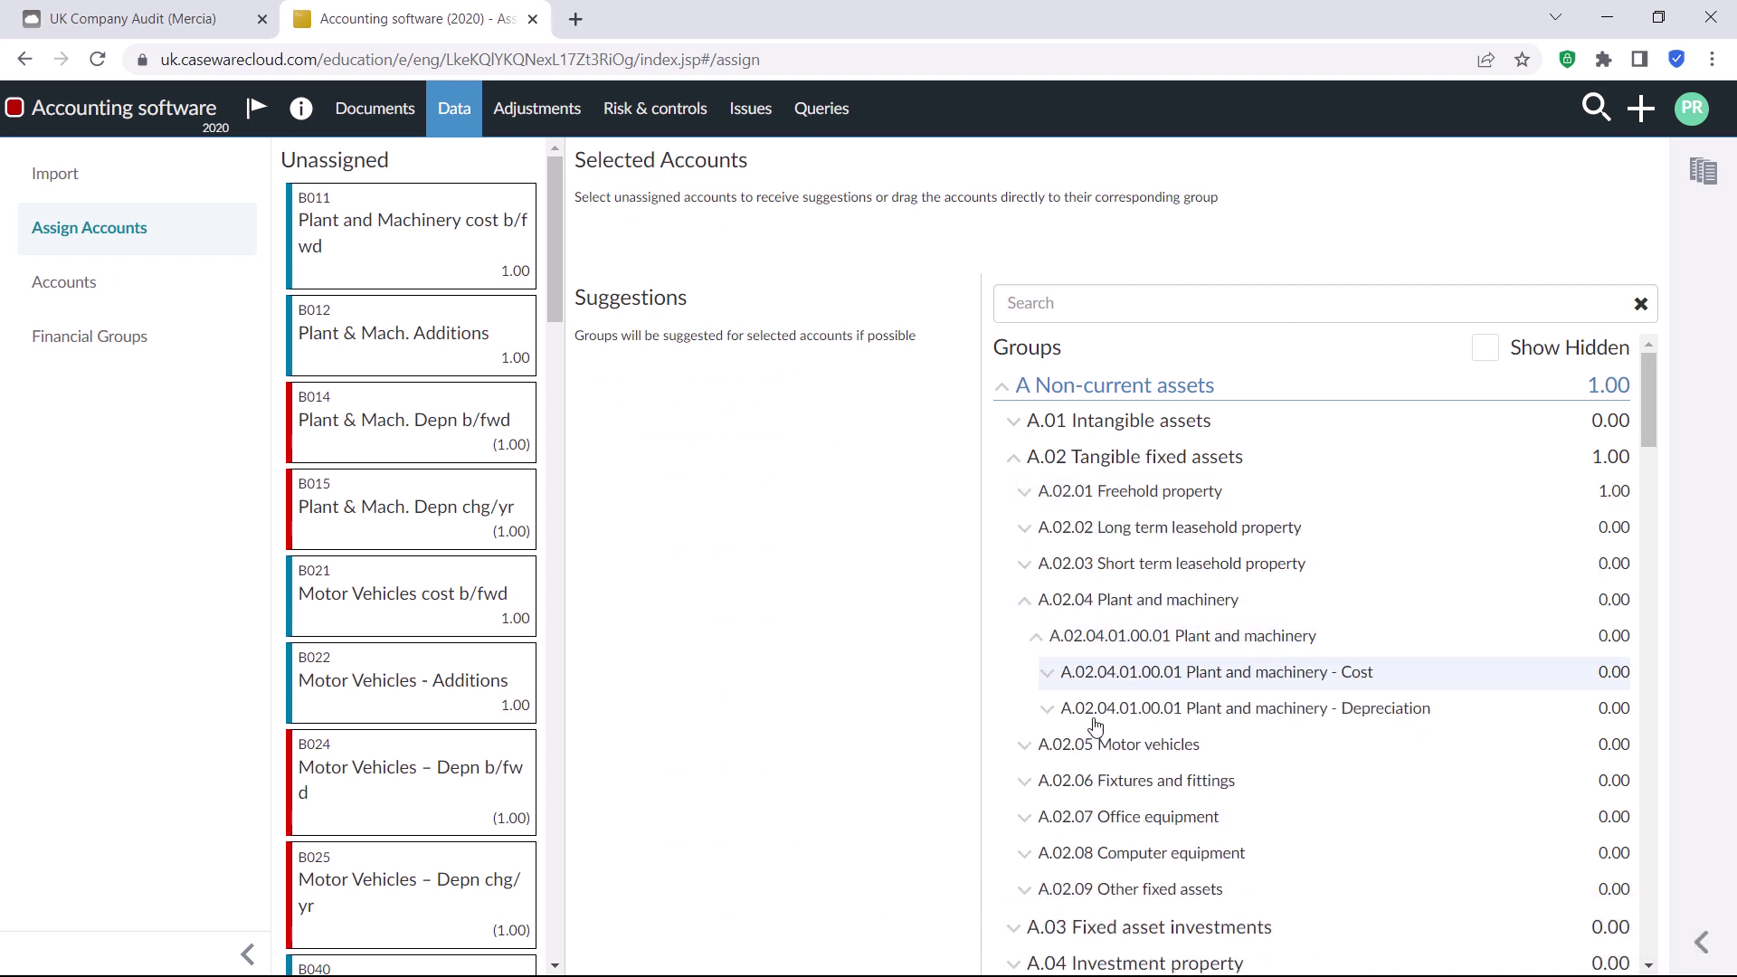
left_click_drag(472, 260, 1285, 709)
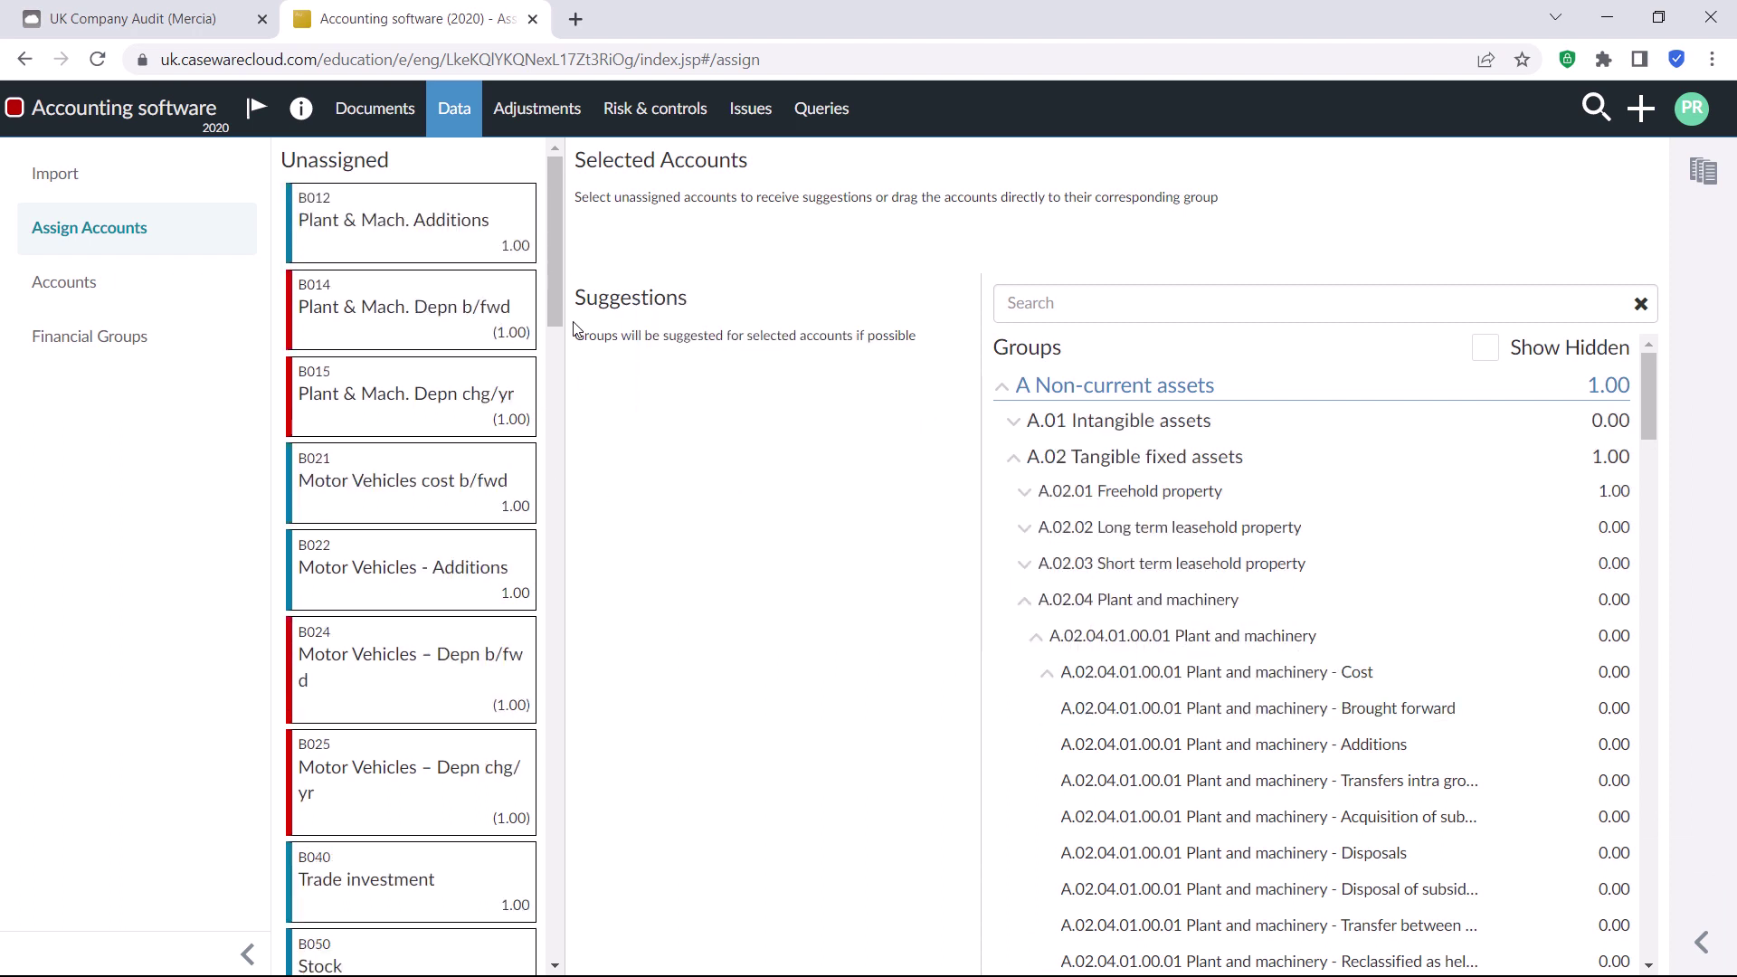
left_click_drag(419, 221, 1207, 787)
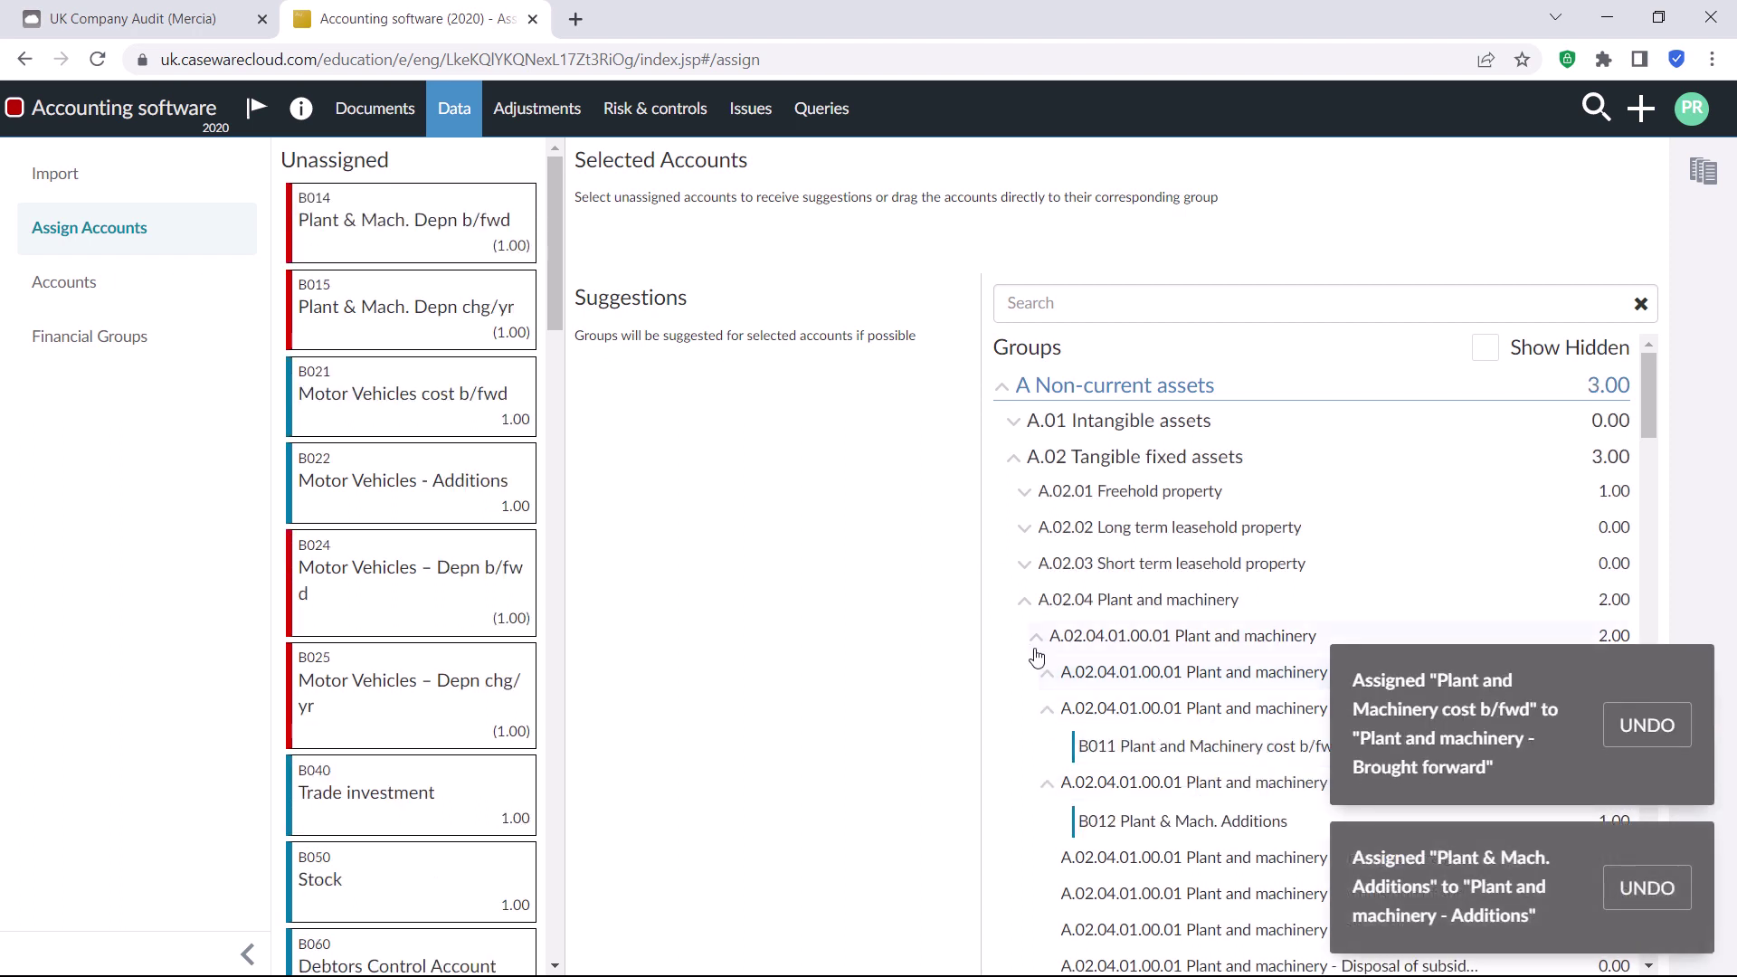
left_click(1047, 681)
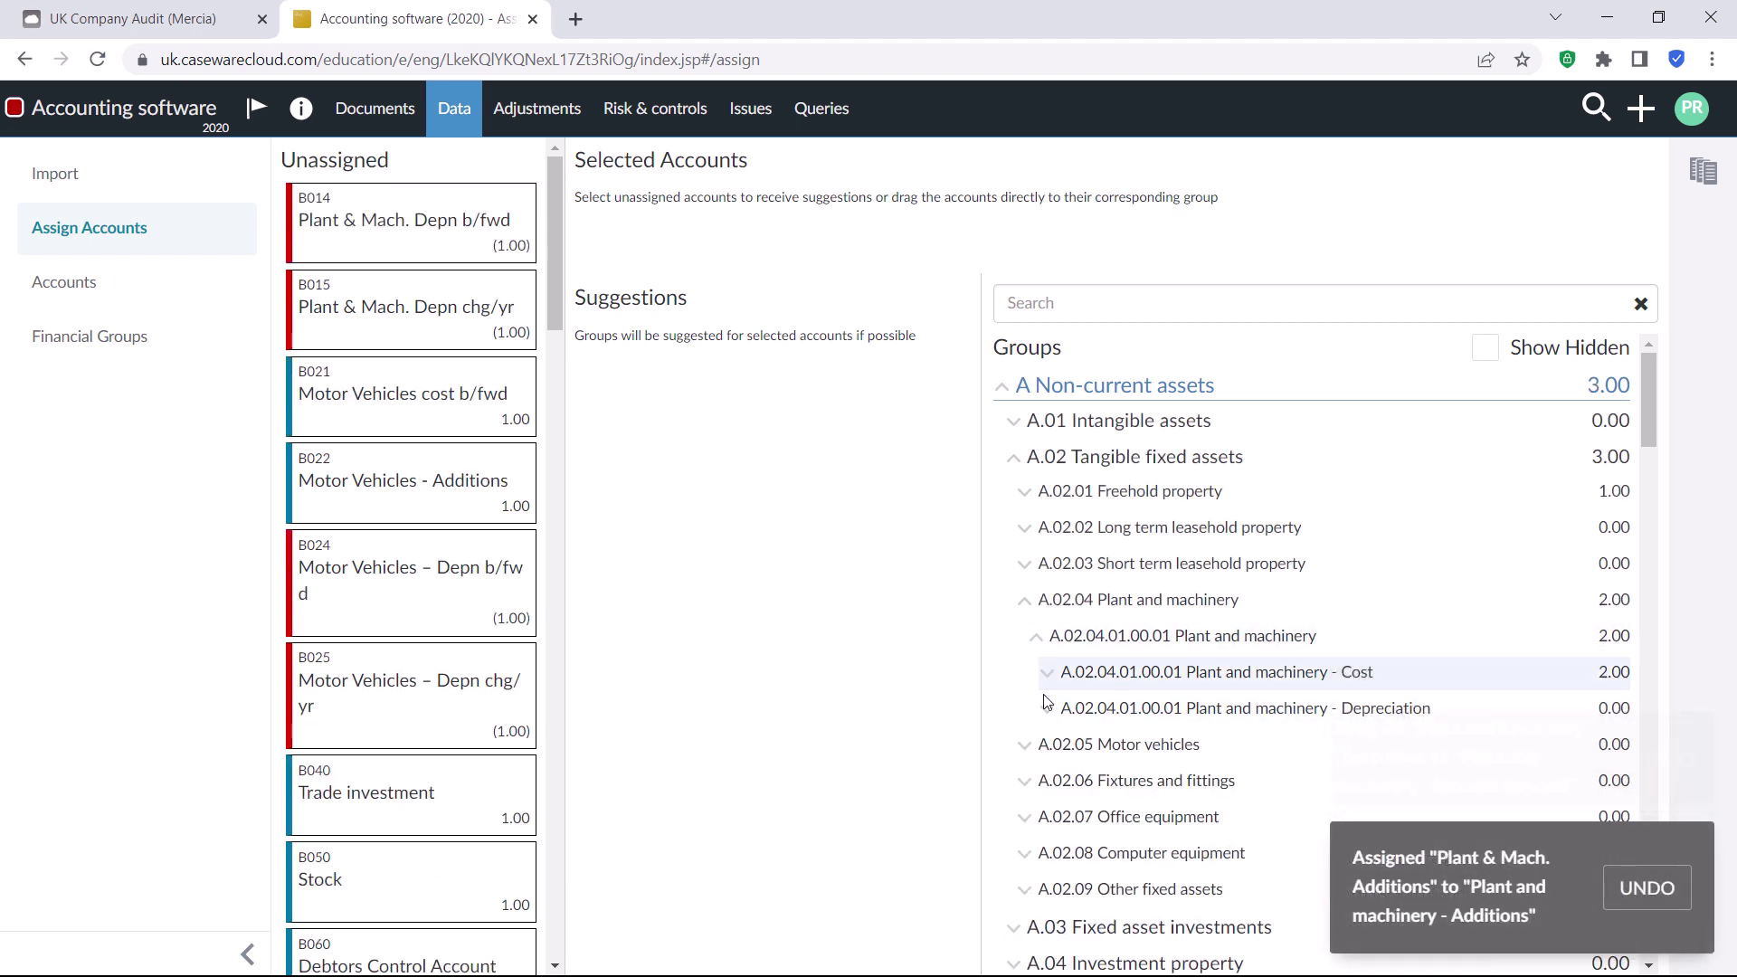
left_click(1048, 708)
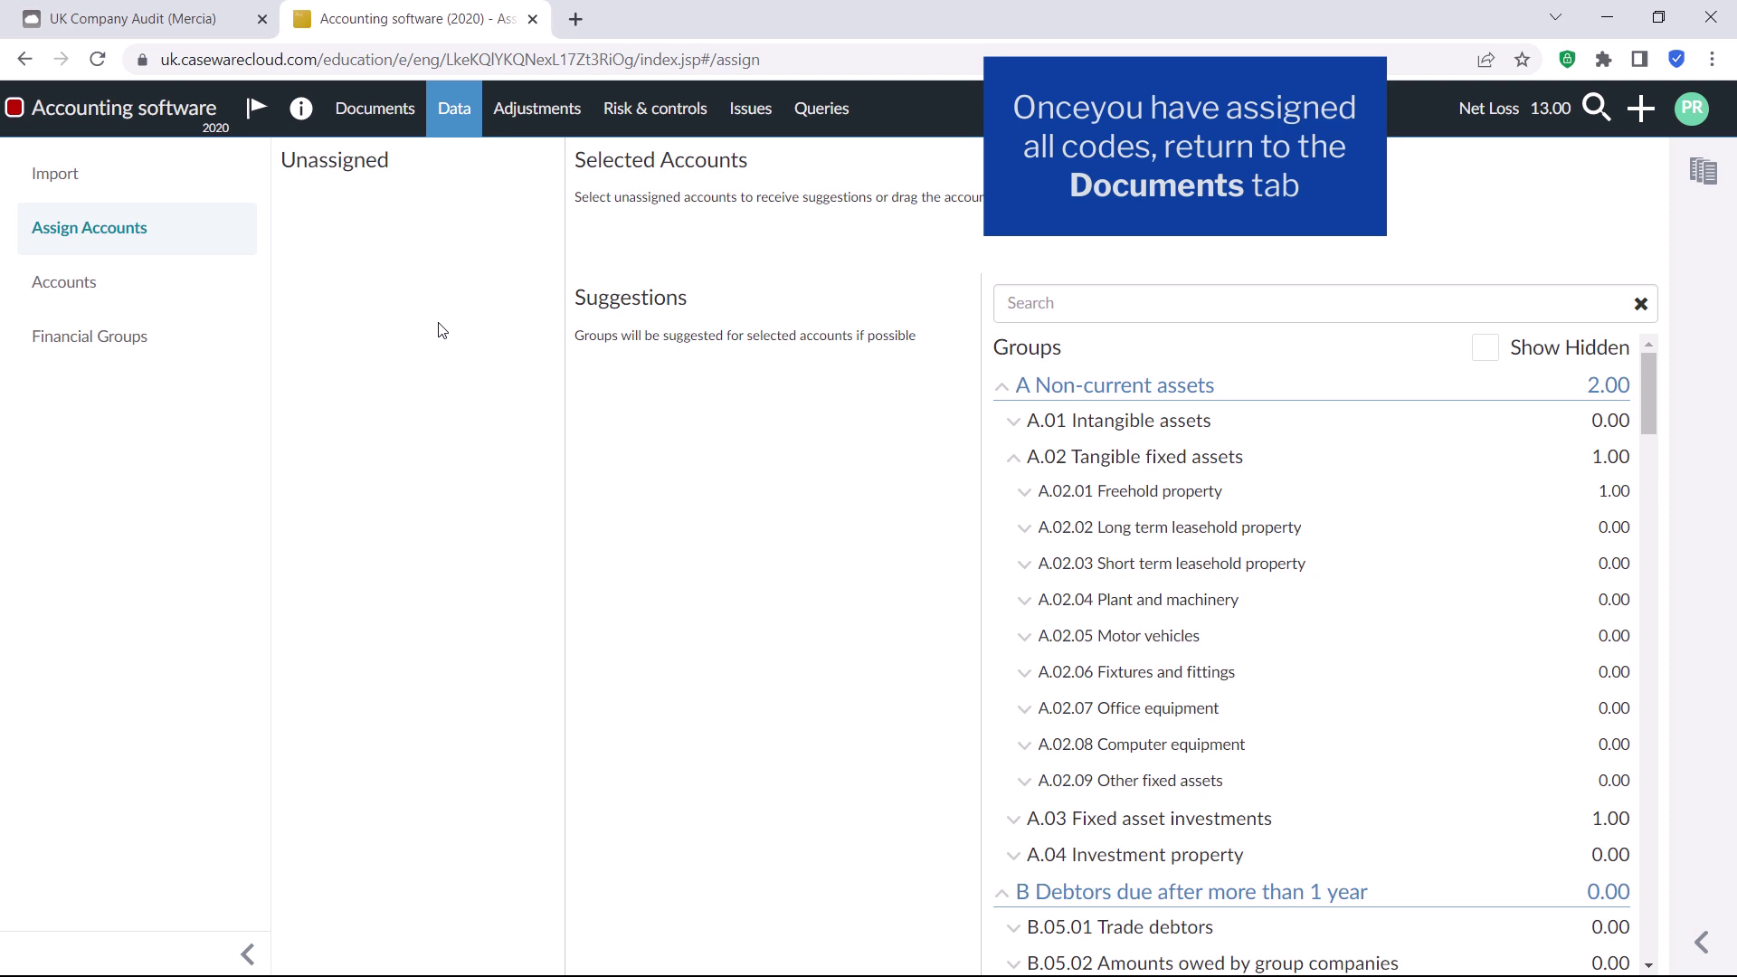
Open the TBM3 Trial balance mapping import tool document and check its list of assigned accounts.
left_click(375, 116)
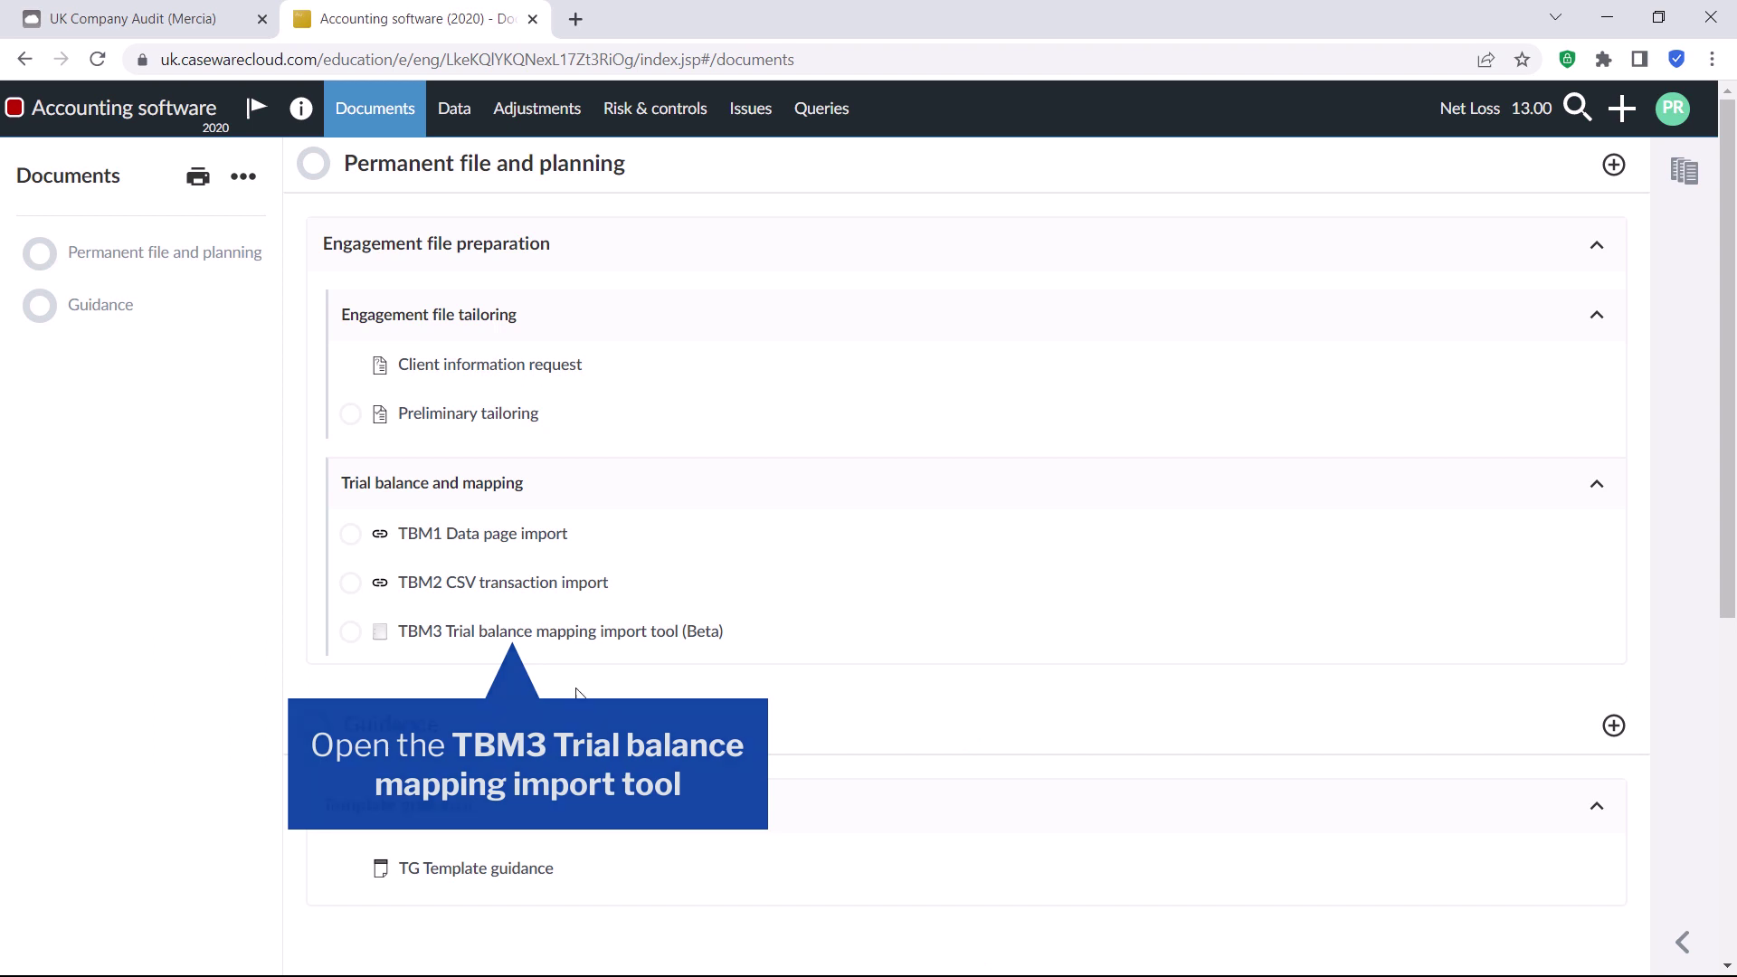
left_click(552, 637)
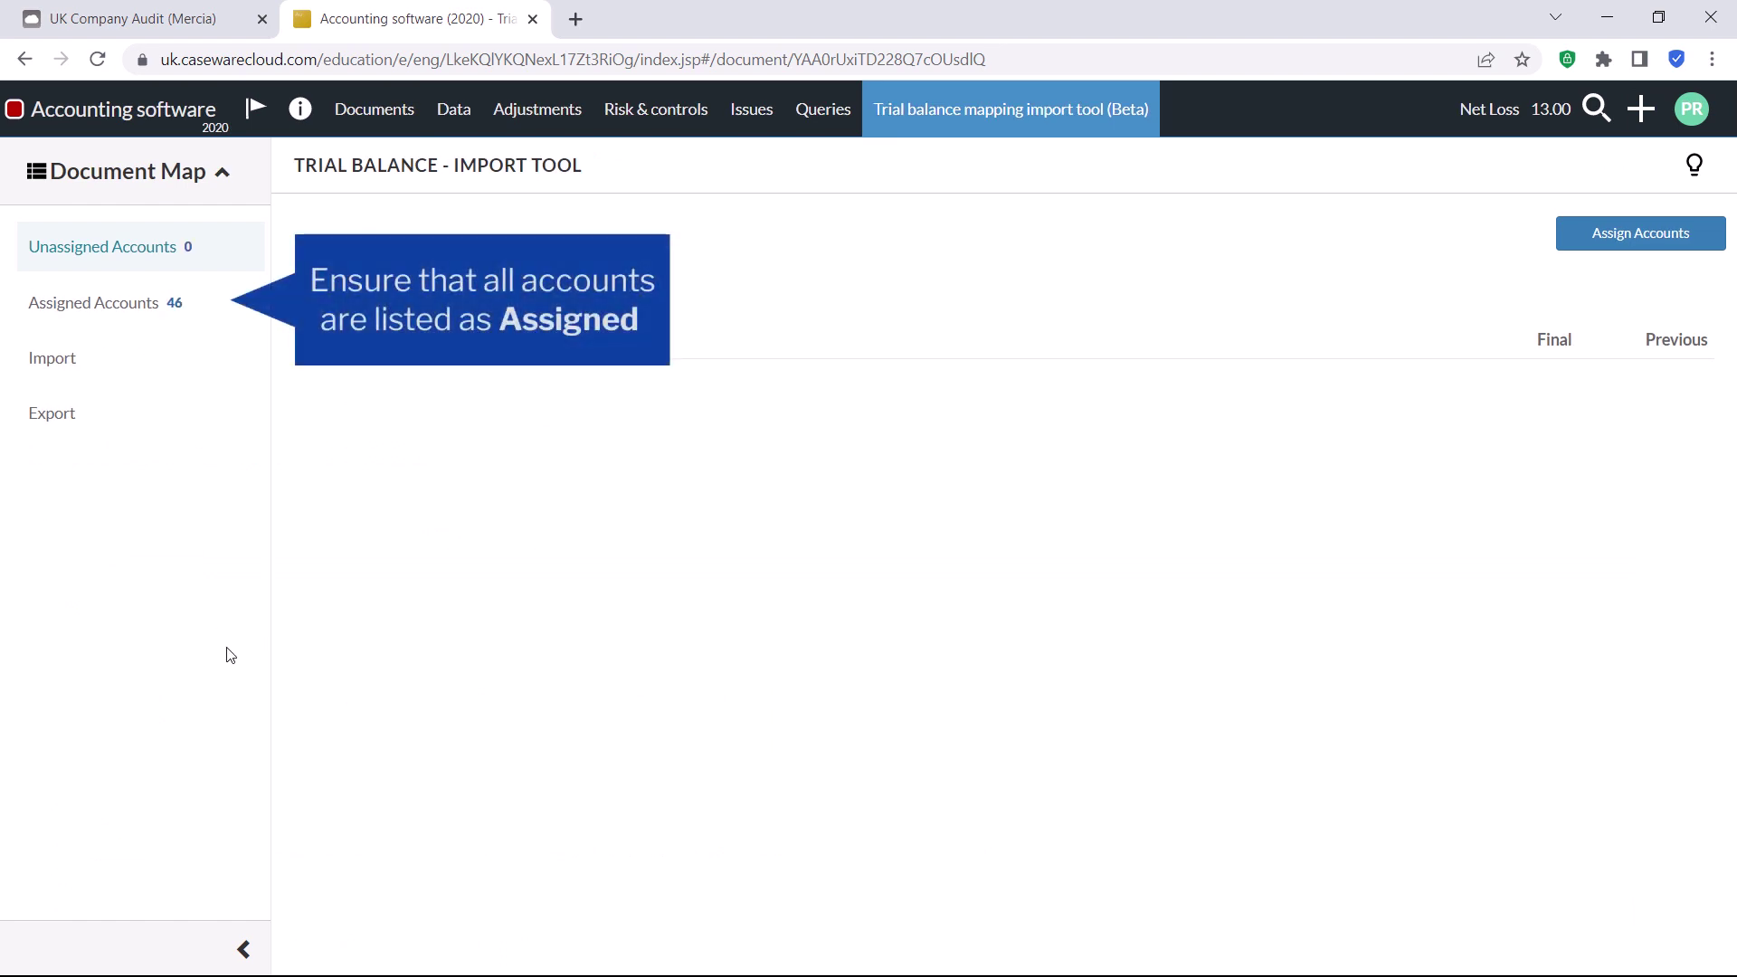
left_click(220, 318)
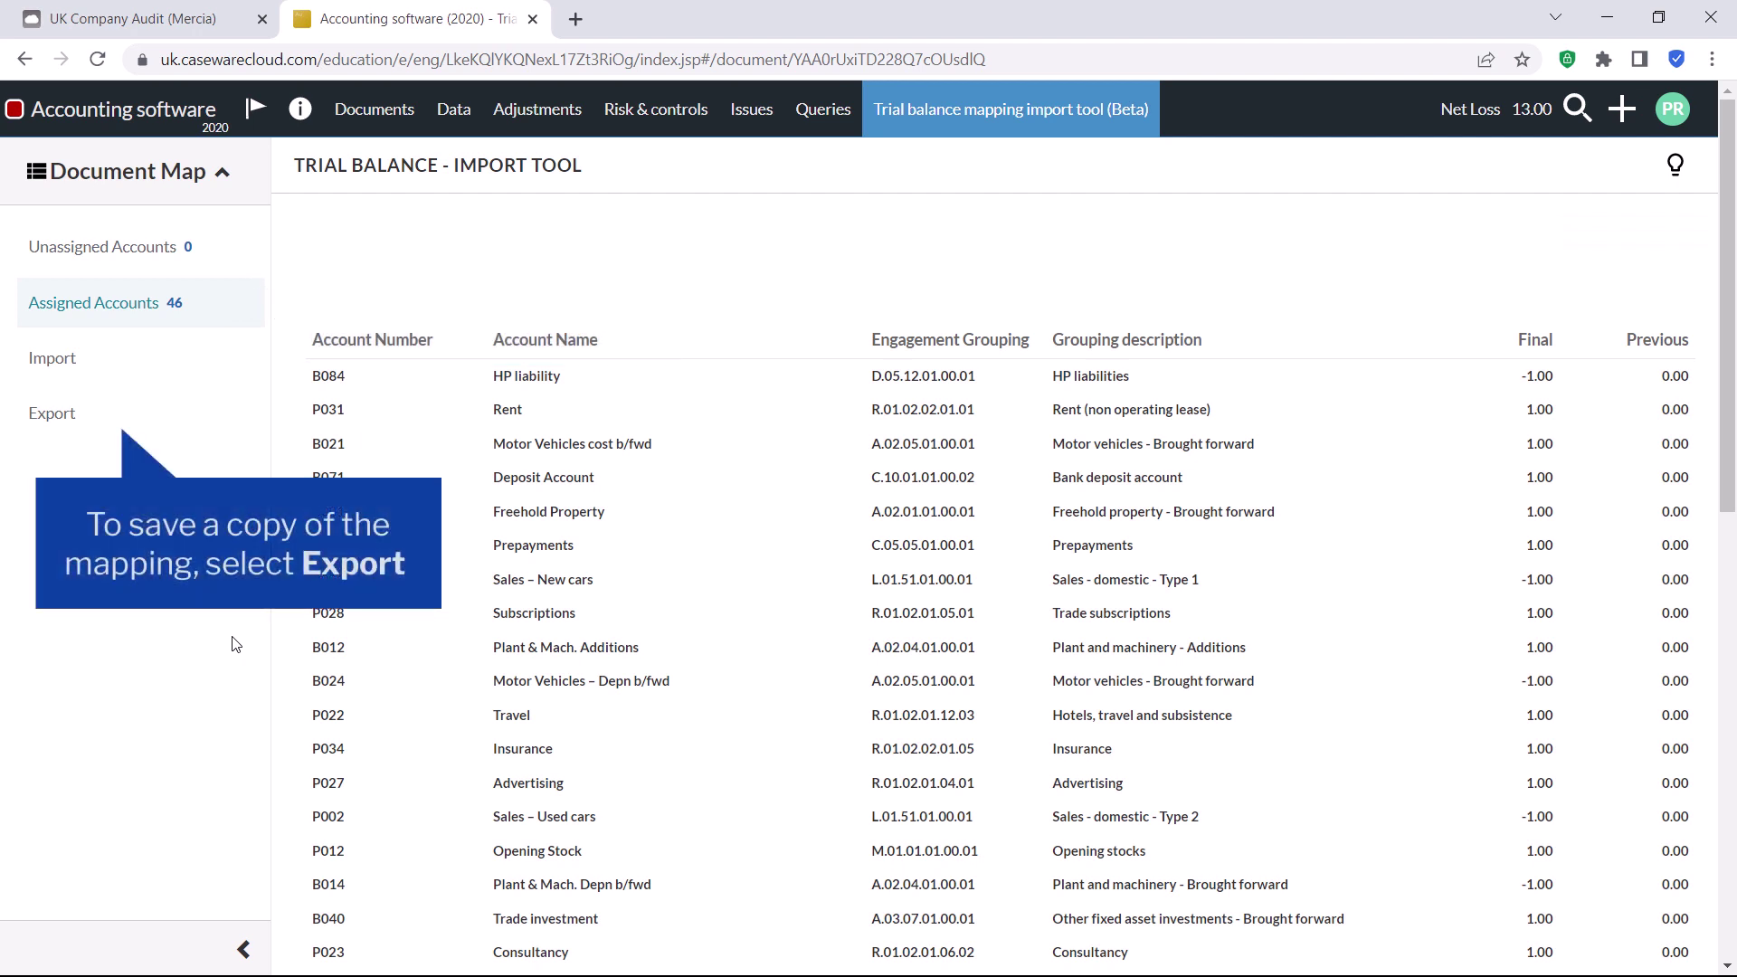
Export the engagement's account mapping by saving a configuration named Accounting software mapping v1.0.
left_click(190, 421)
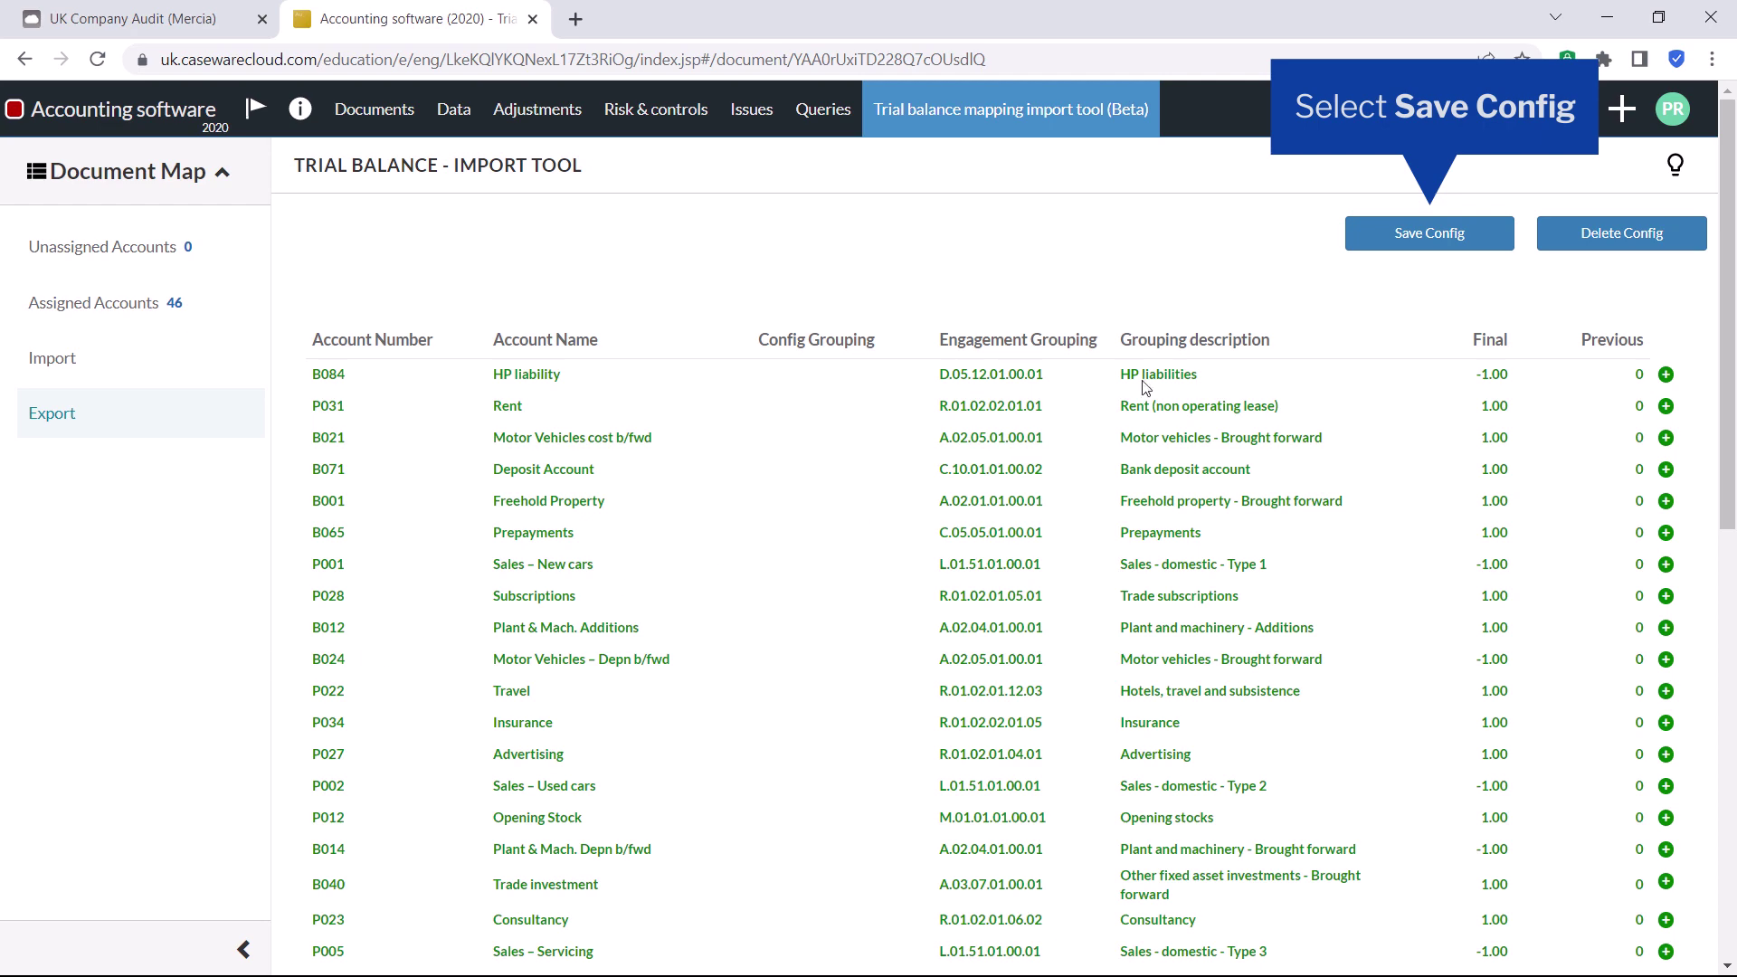
left_click(1431, 237)
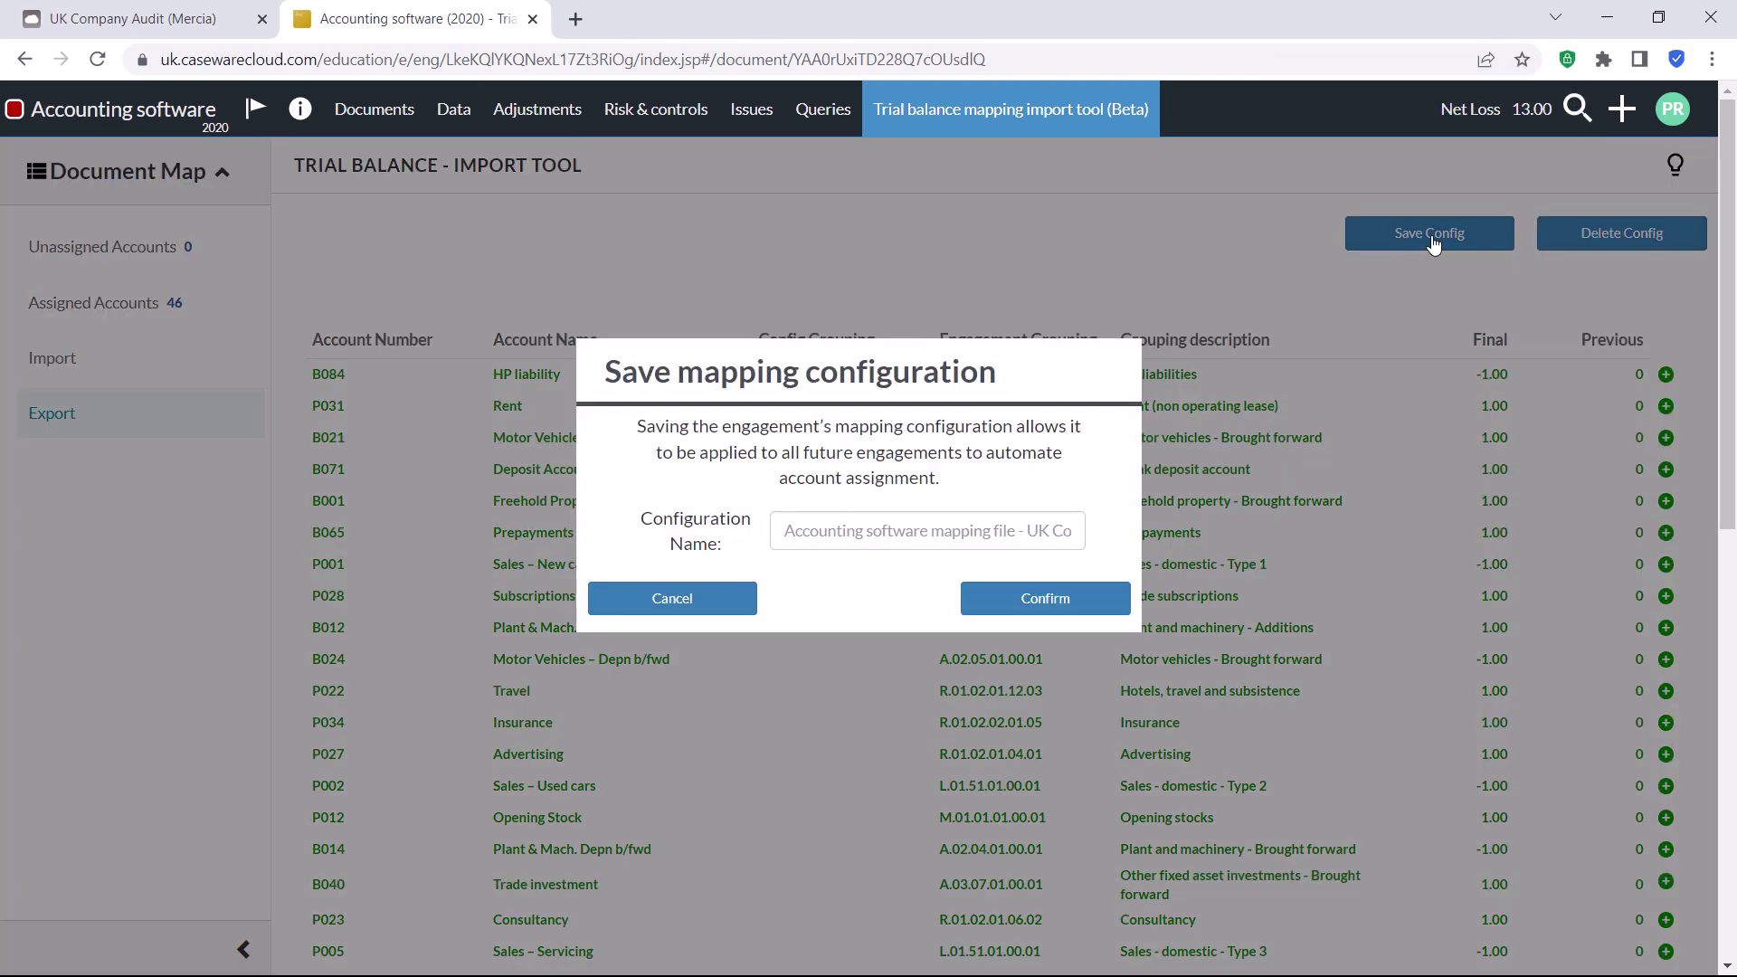
left_click(874, 535)
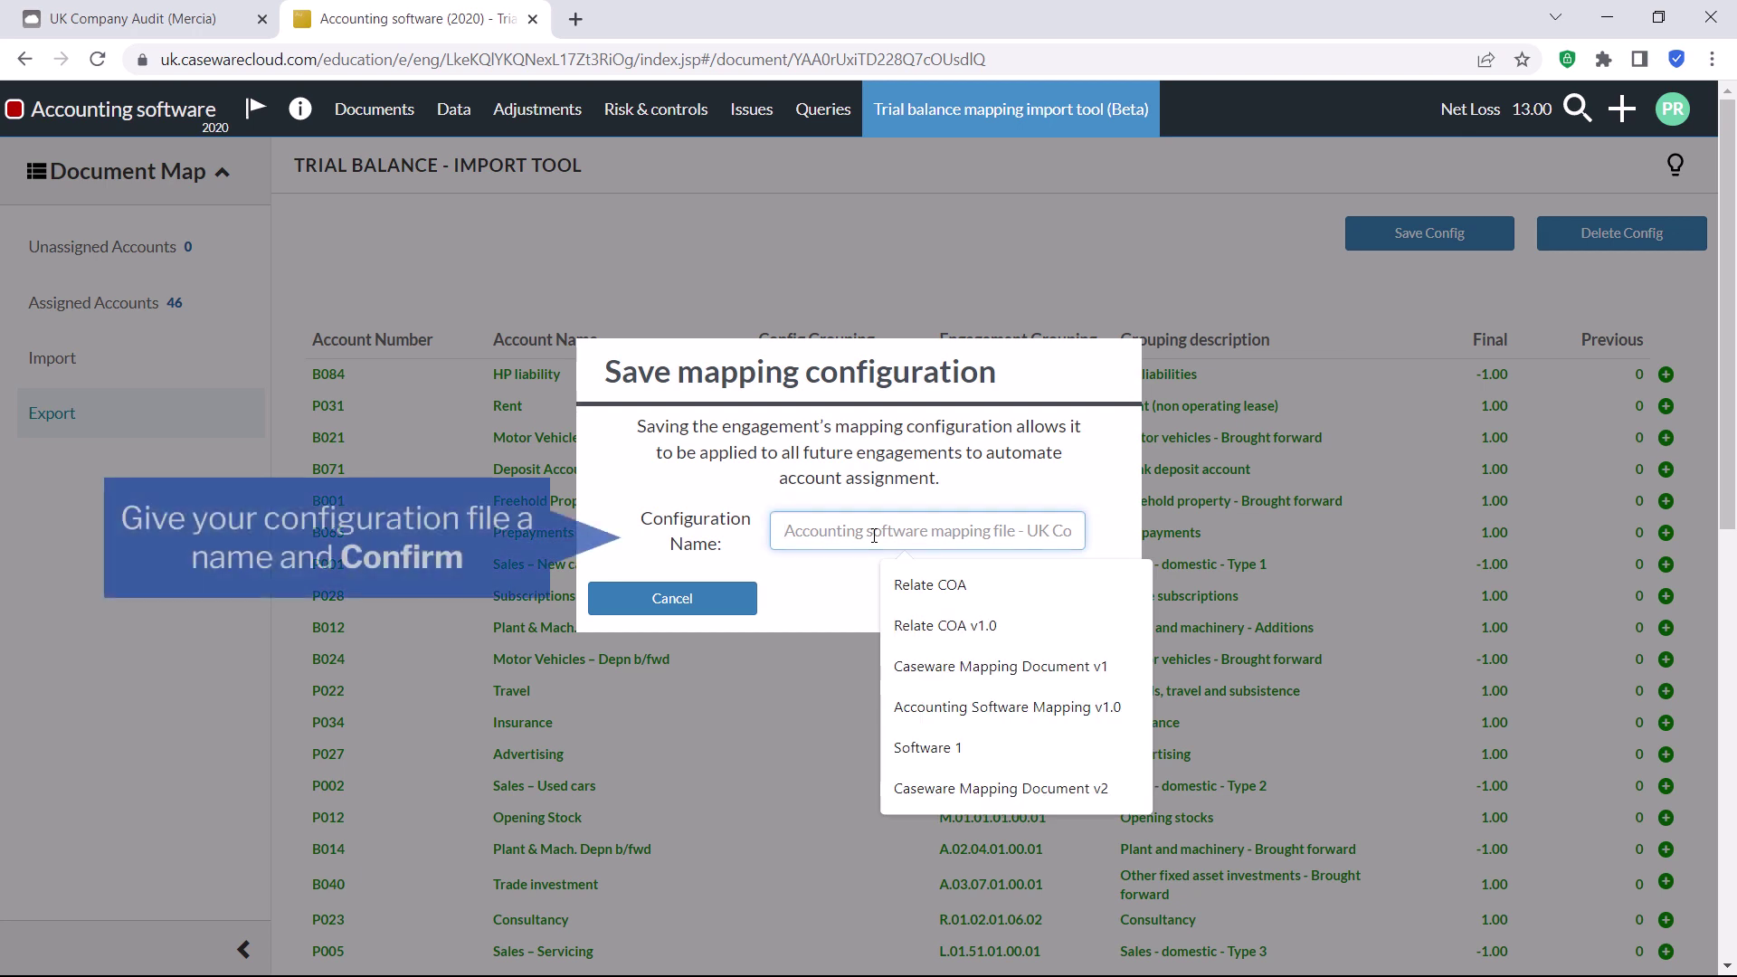
type("Accou")
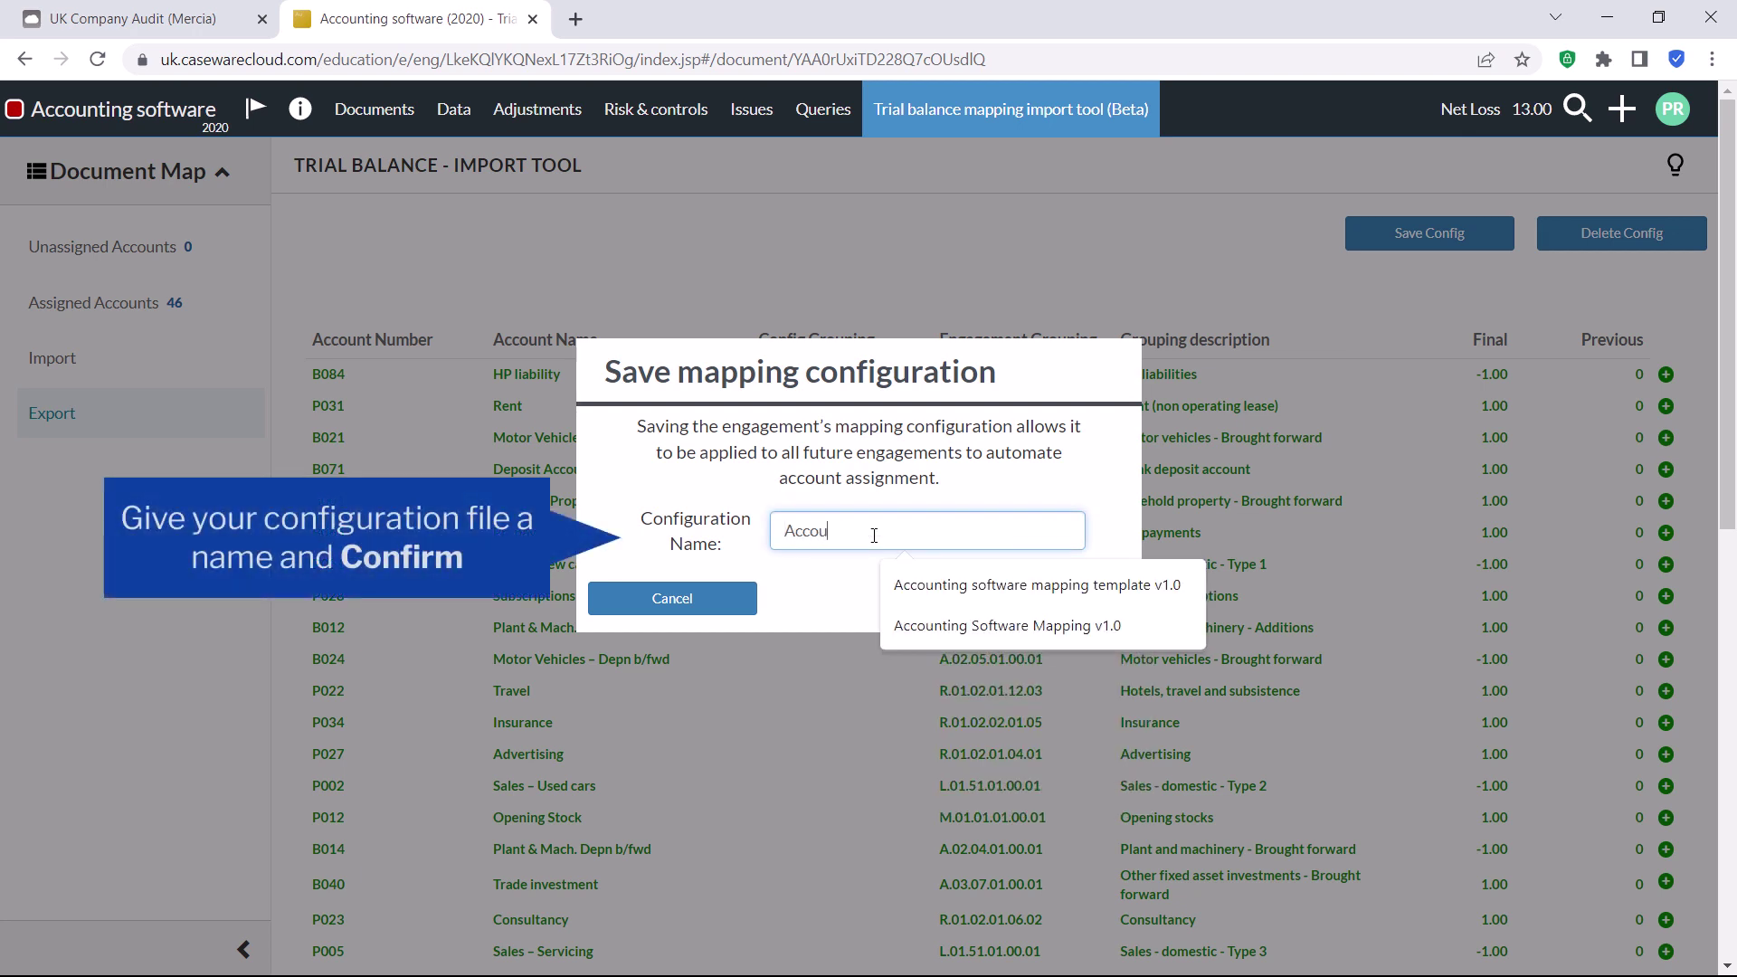
type("nting software mapping v1.0")
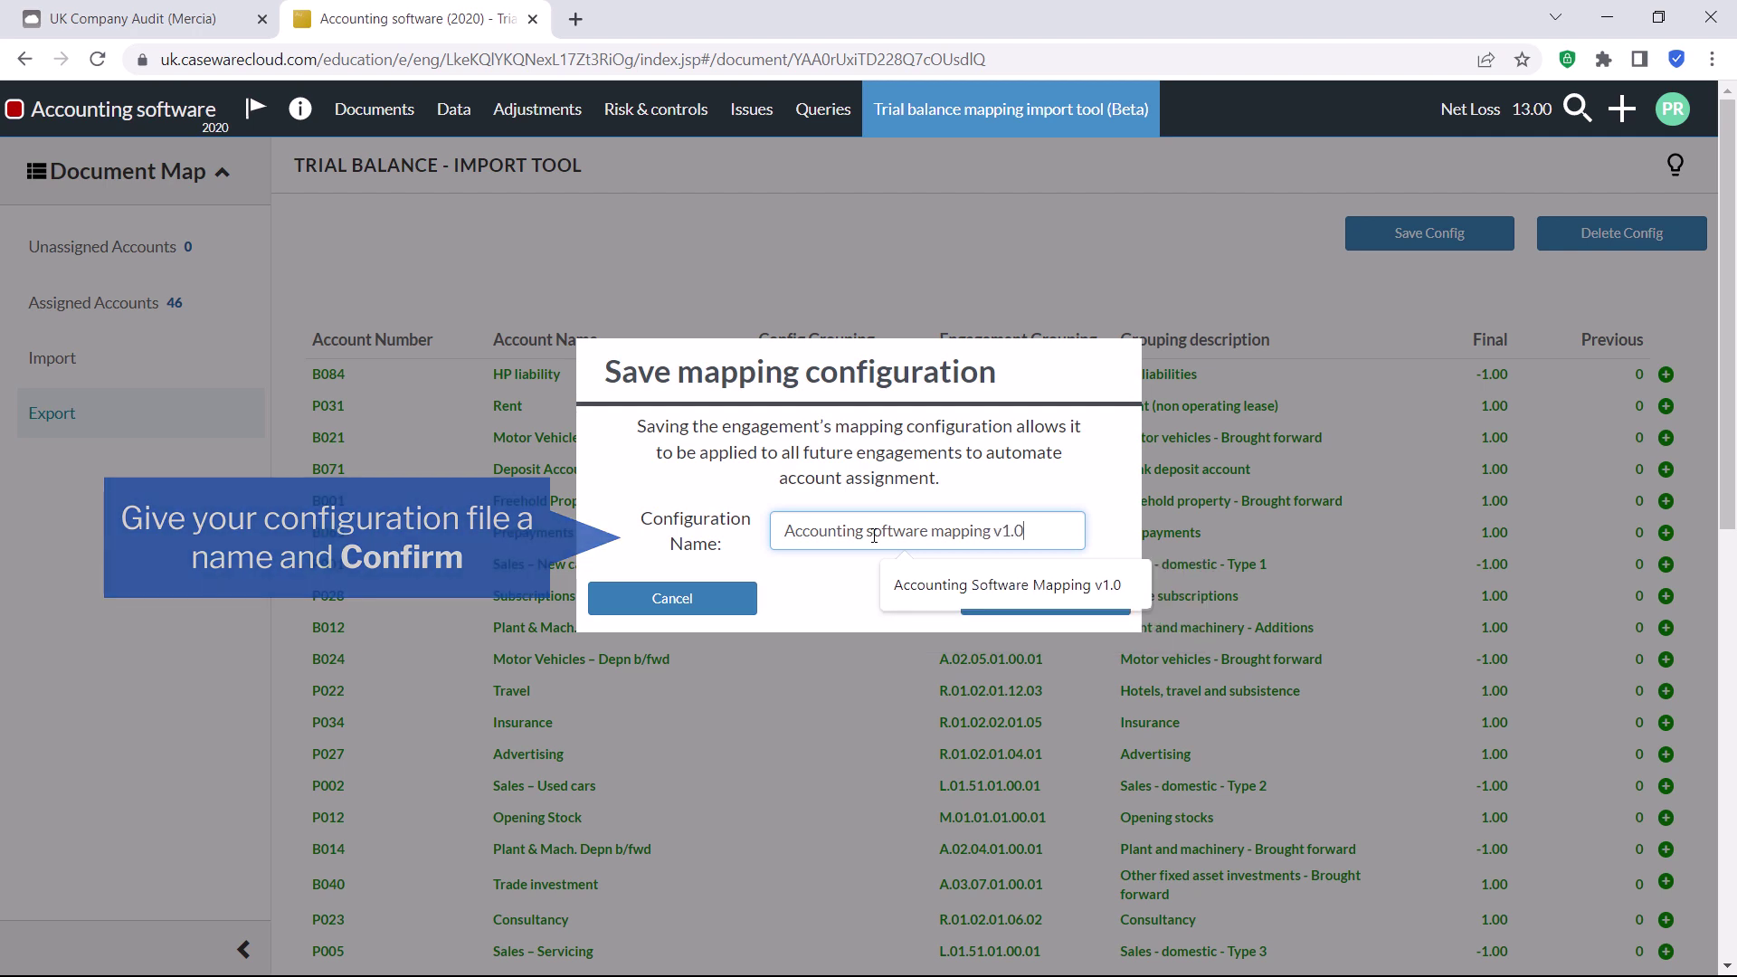
left_click(1071, 486)
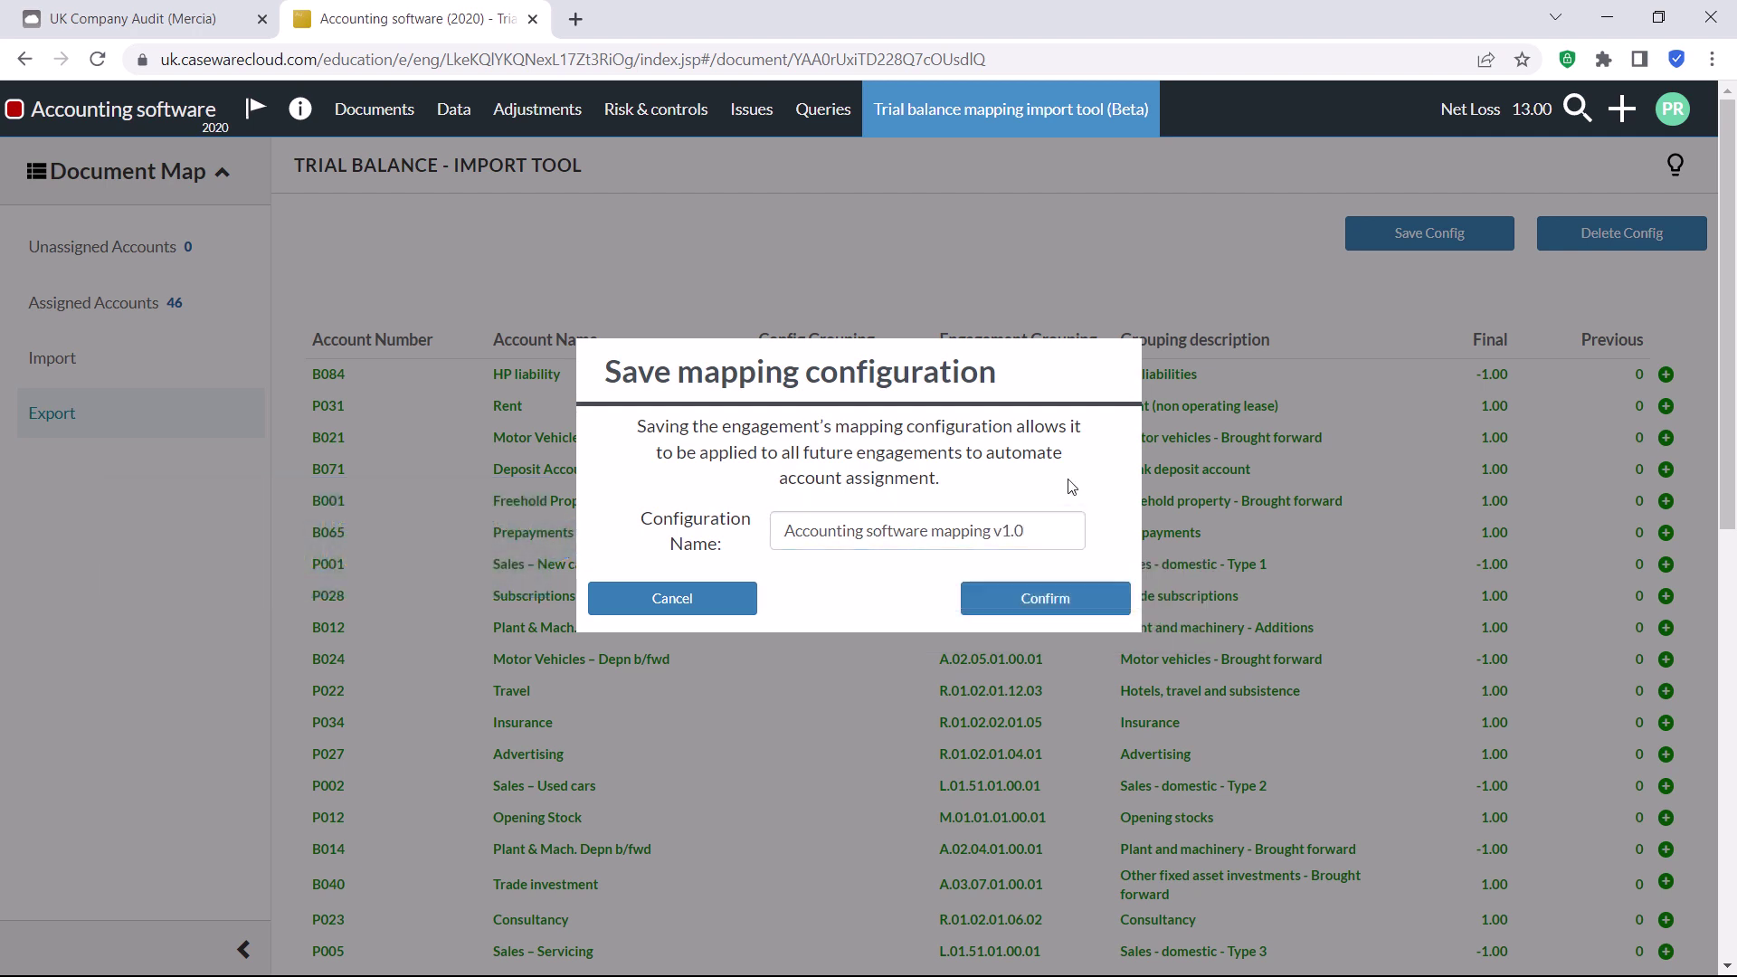
left_click(1051, 612)
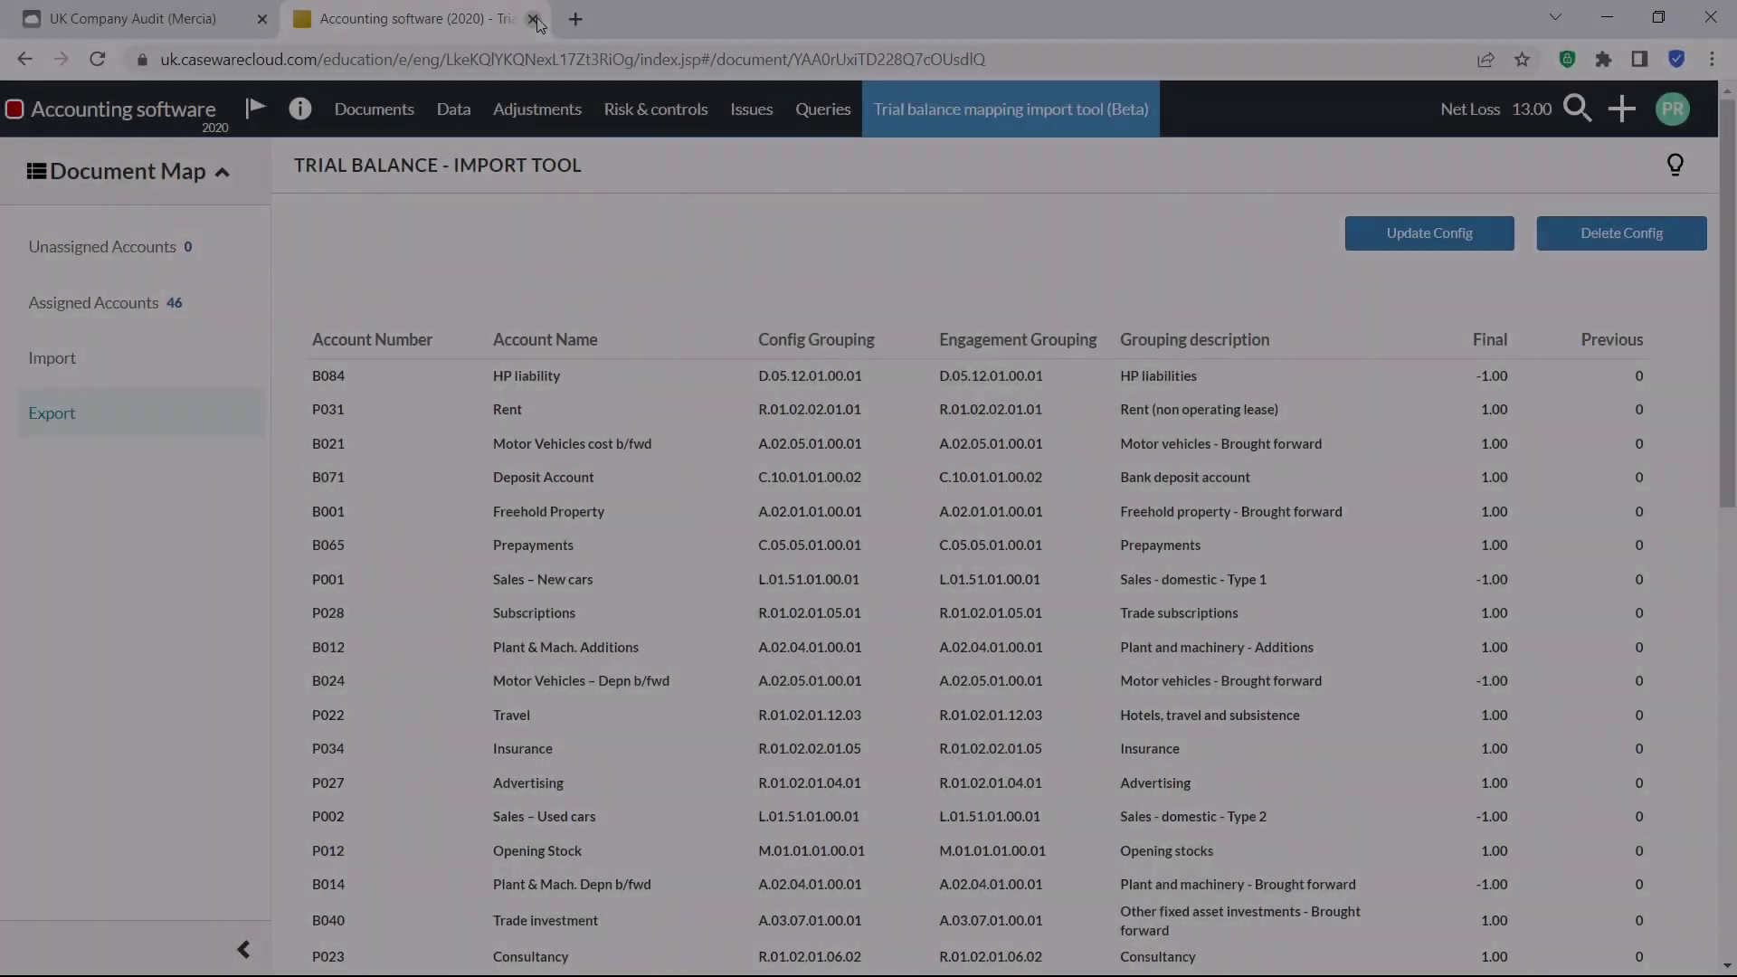
Close the mapping engagement and switch to the client entity Phoenix Fruit & Veg.
left_click(535, 20)
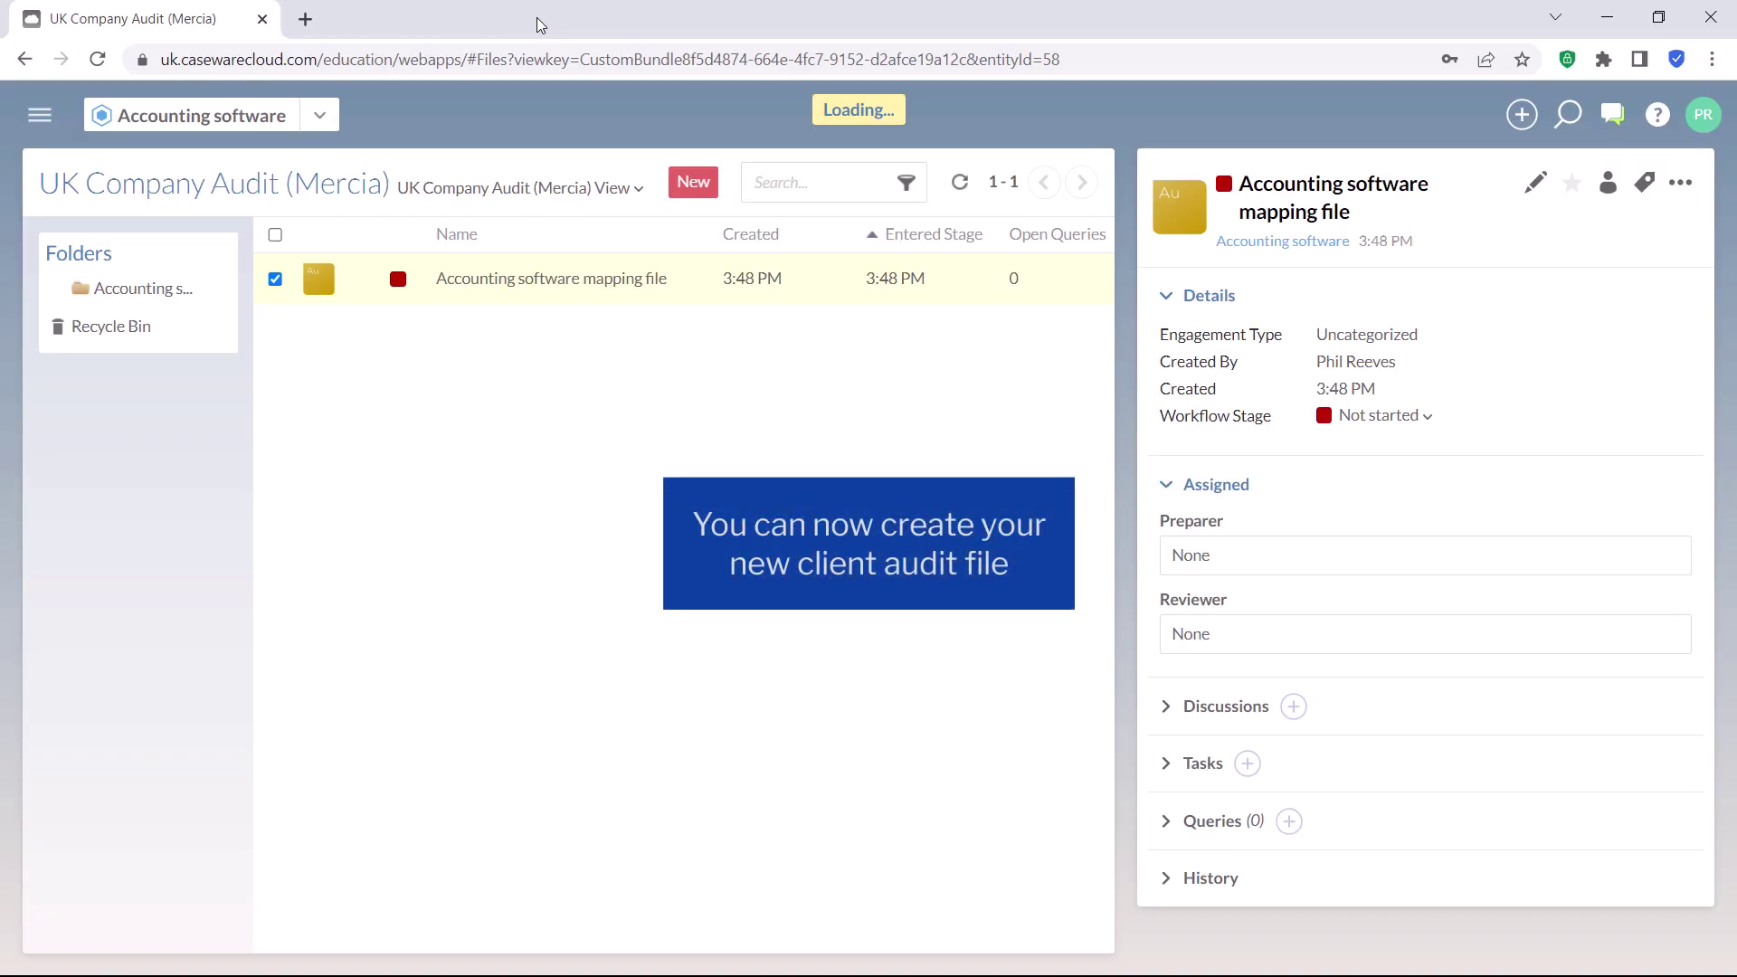
left_click(321, 116)
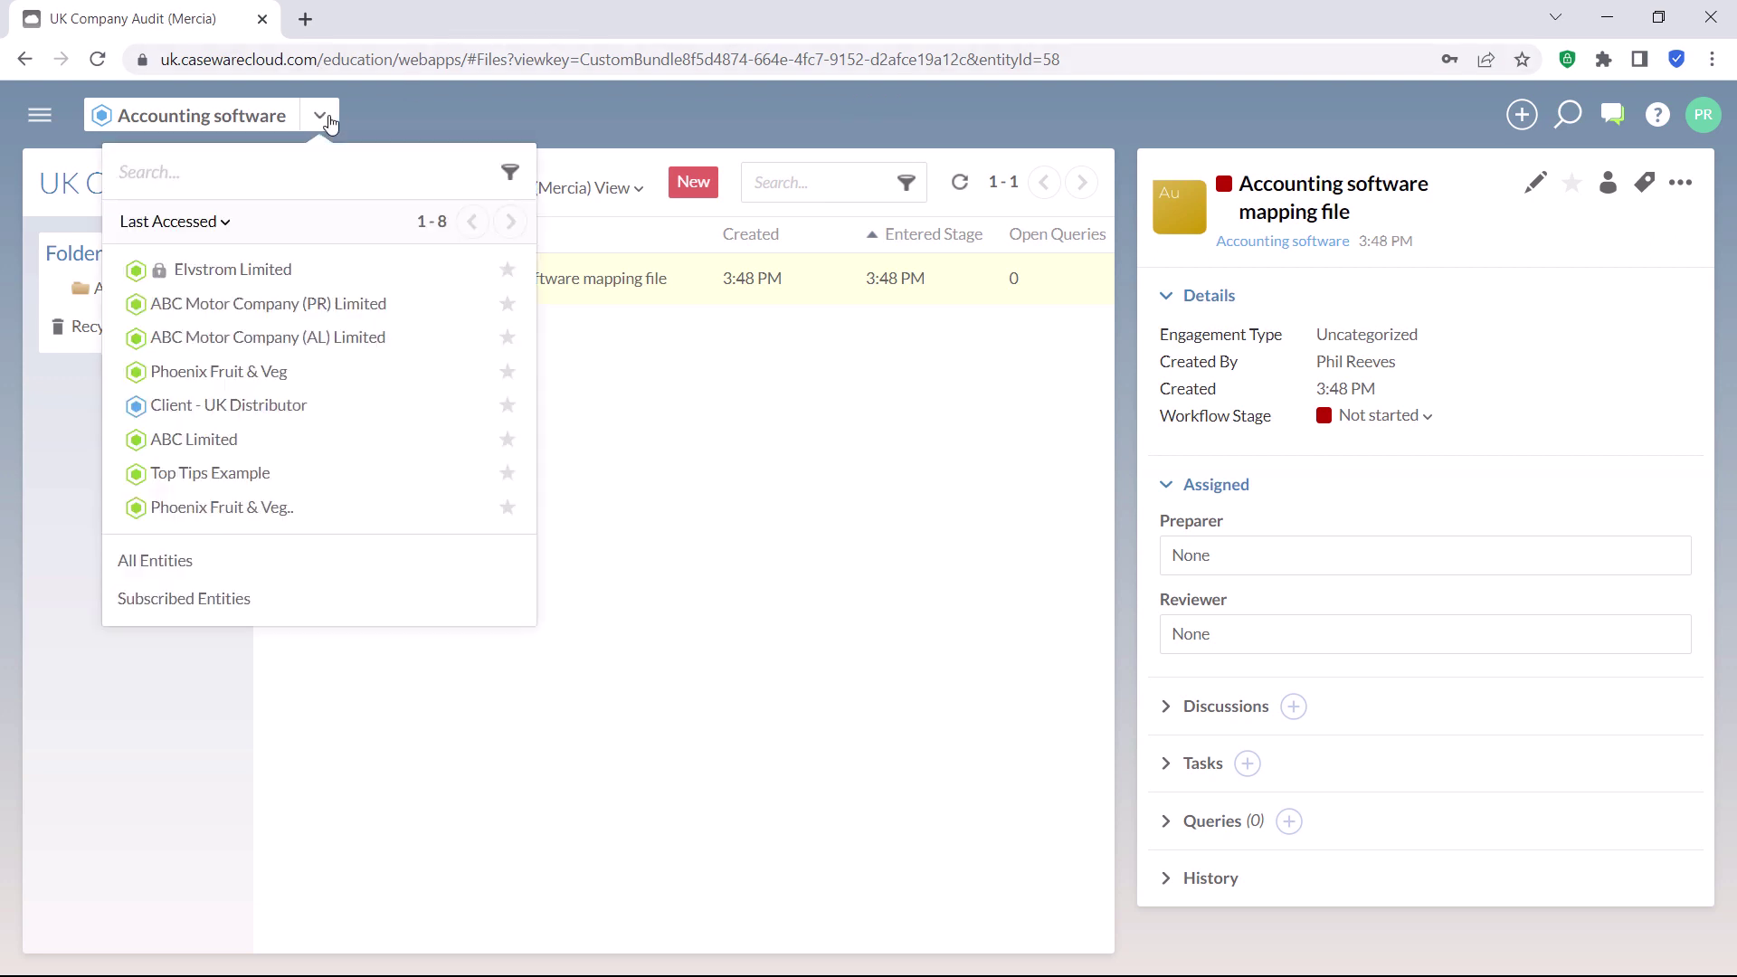
left_click(220, 373)
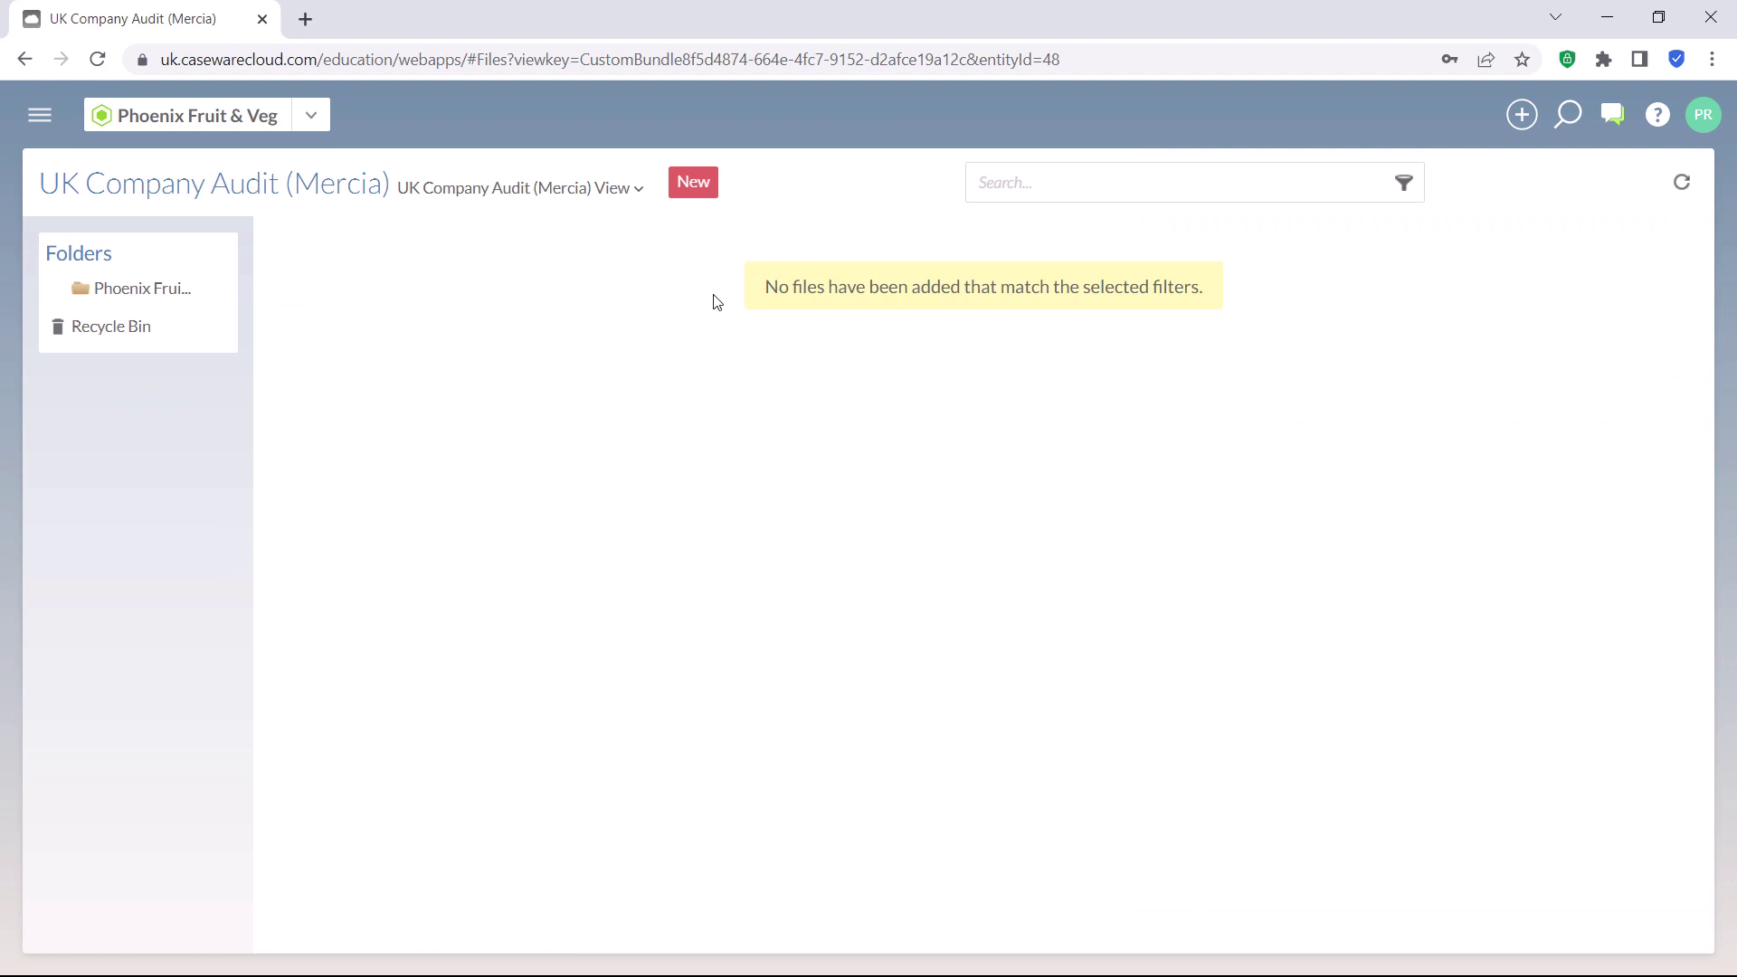
Create a UK Company Audit (Mercia) file named Phoenix Fruit & Veg 2022 for the client entity.
left_click(698, 187)
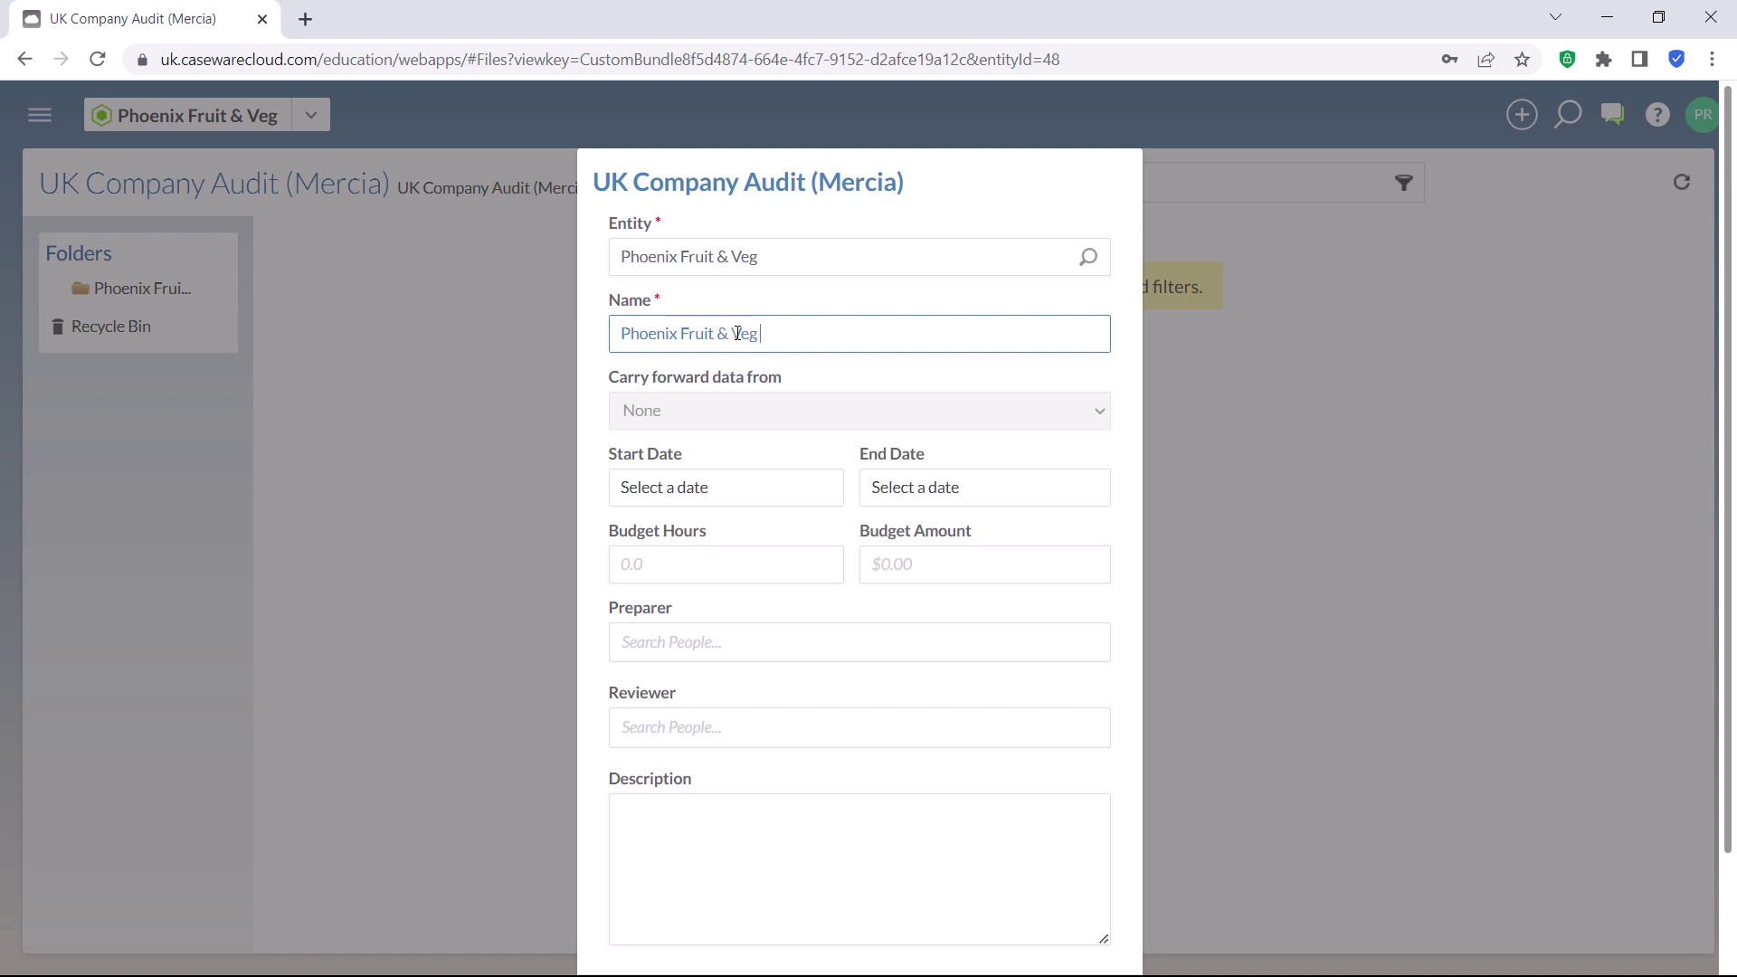
type("2022")
left_click(604, 514)
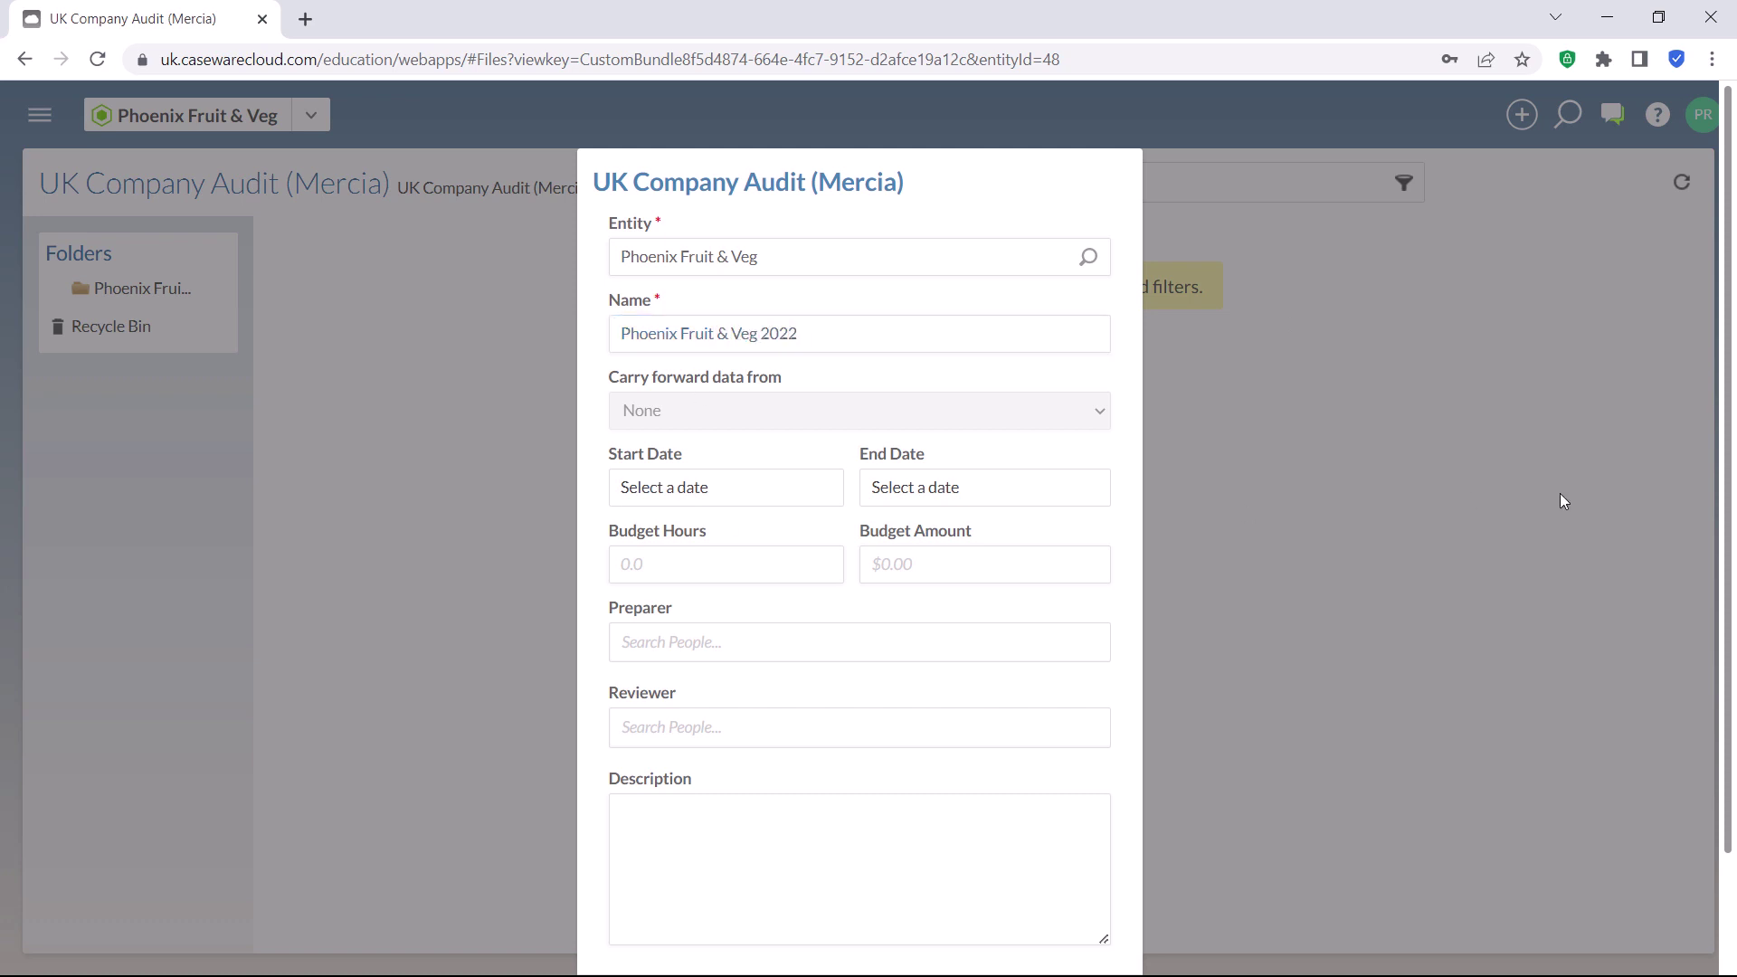
scroll(1280, 756, "down", 2)
left_click(1054, 873)
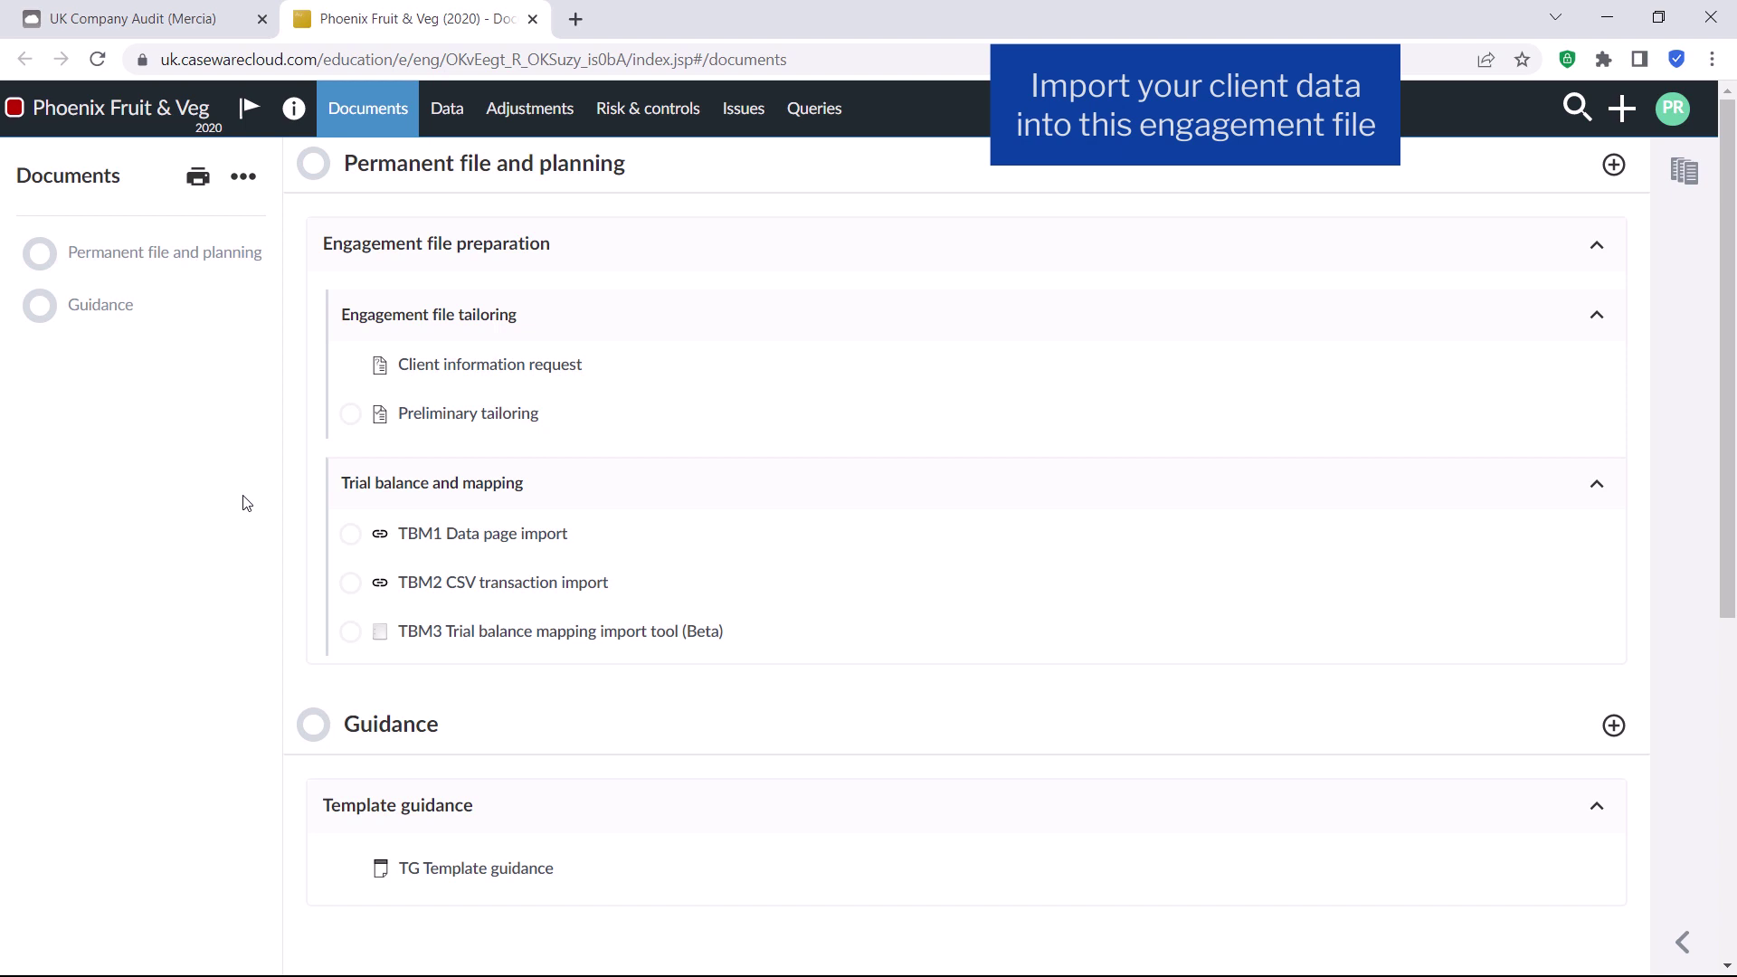
Start an Excel or CSV import of the Final Trial Balance and load the Phoenix trial balance file.
left_click(457, 118)
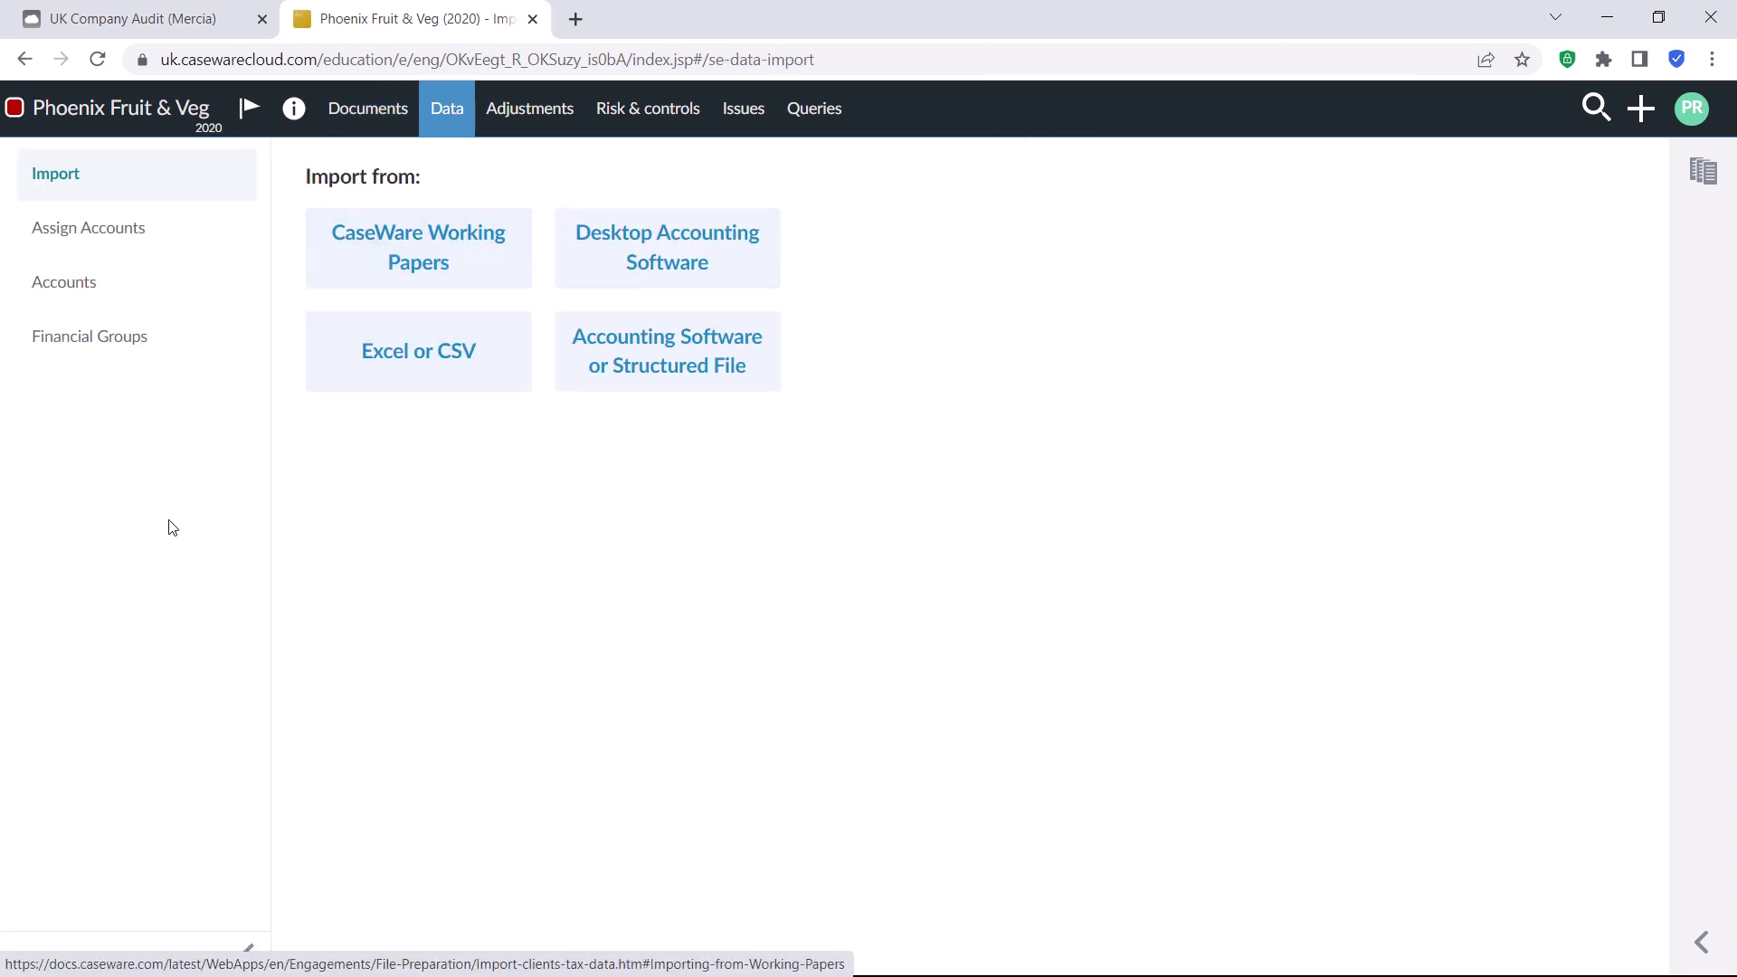
left_click(435, 362)
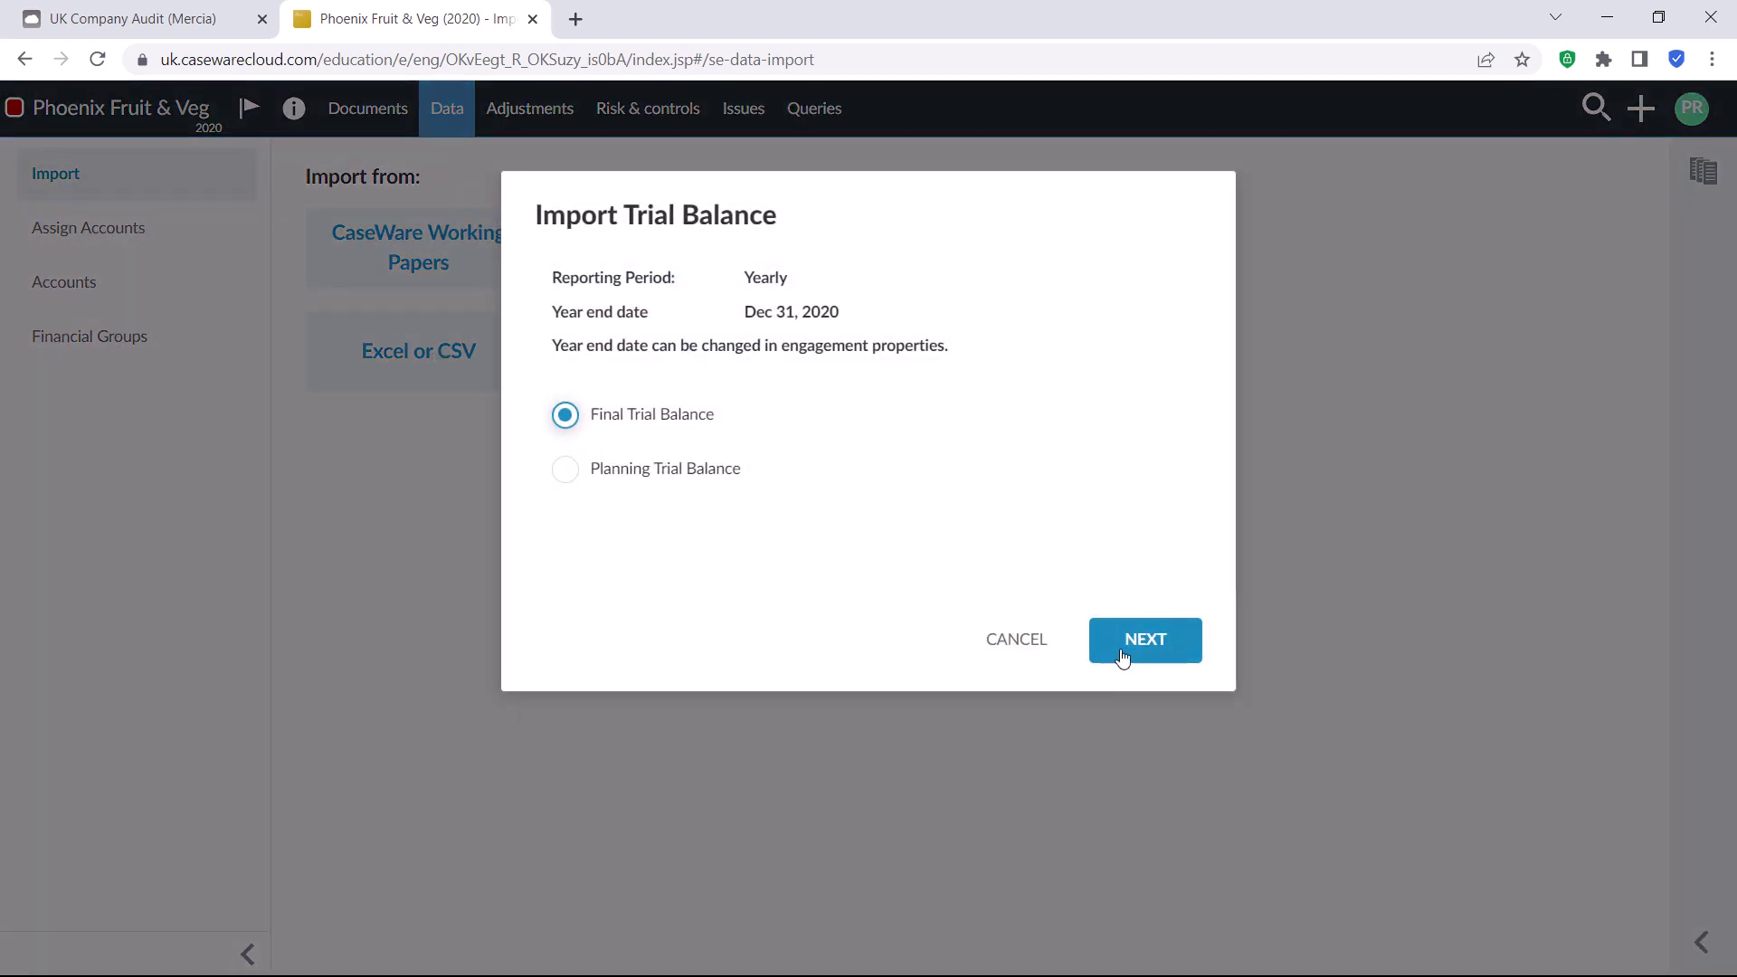
left_click(1130, 658)
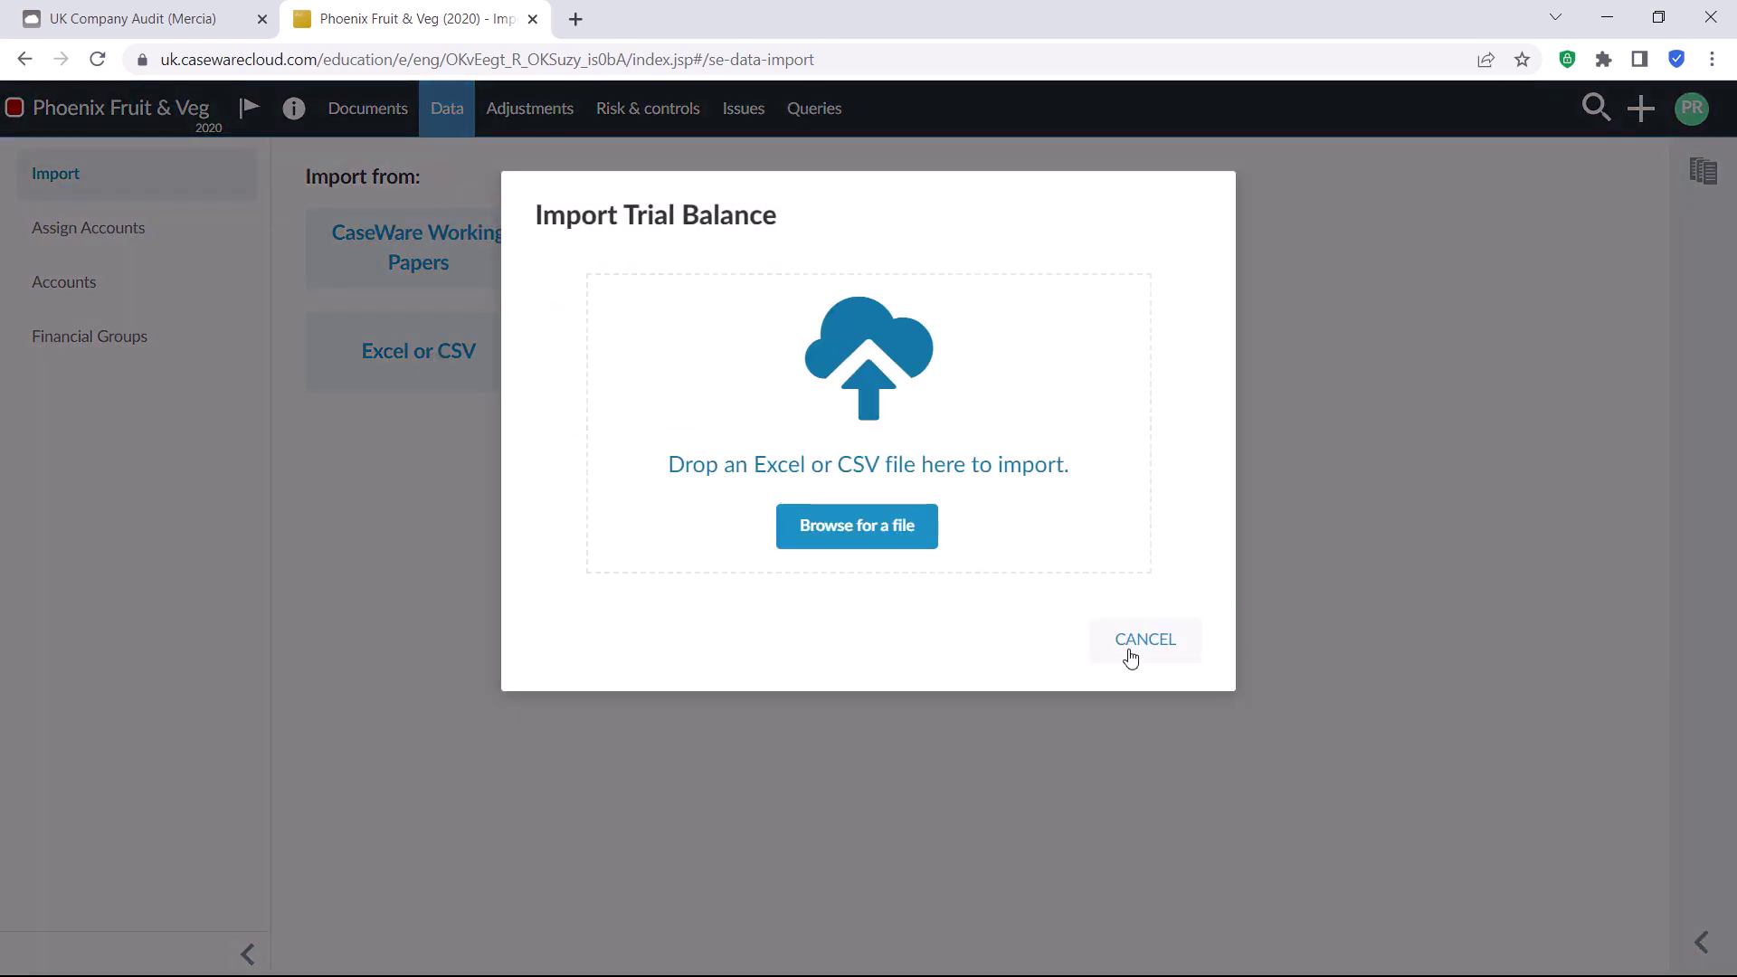
left_click(896, 540)
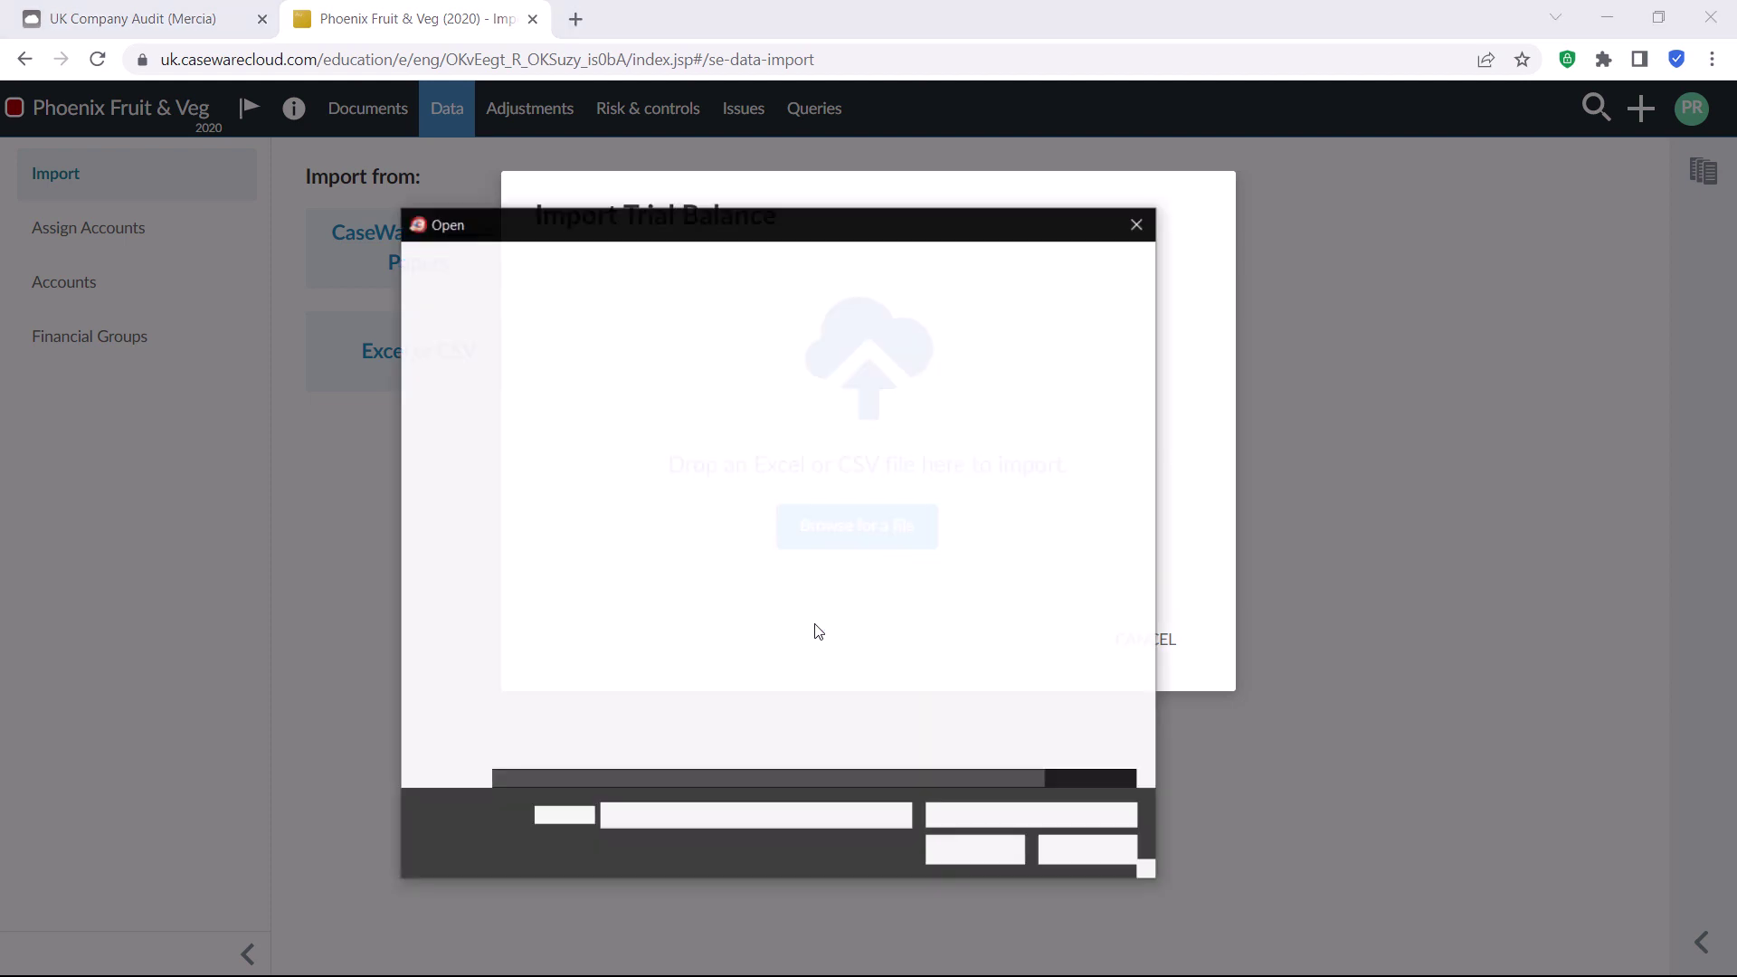
double_click(609, 375)
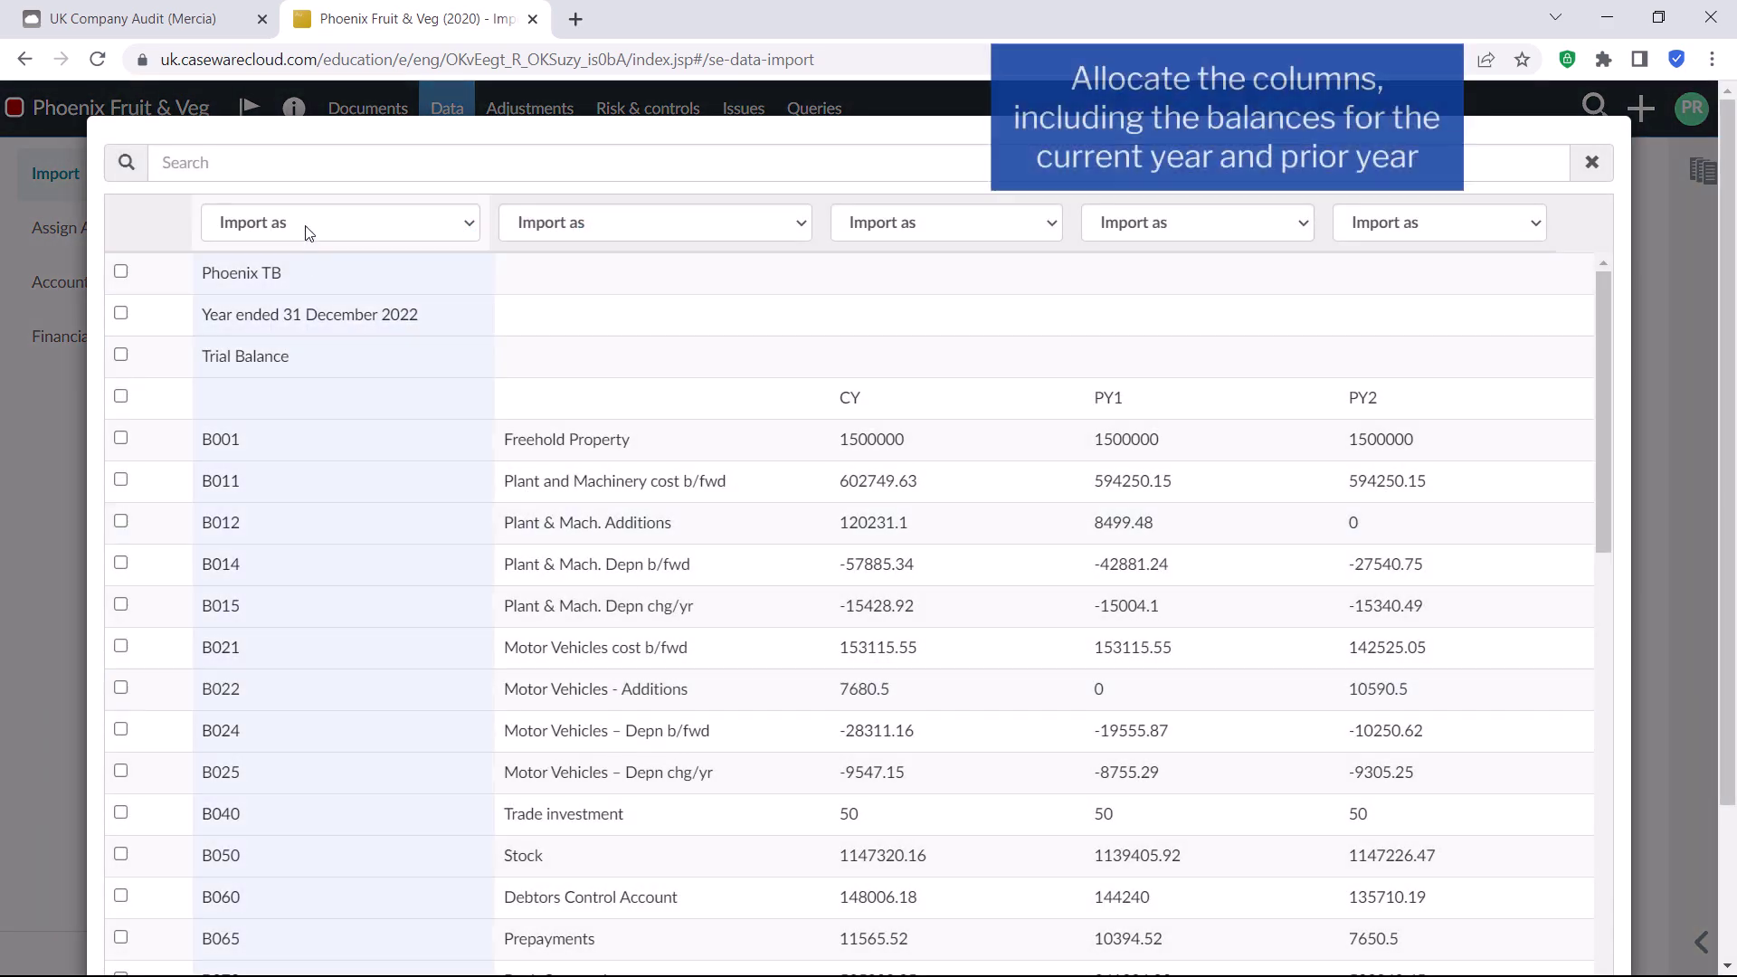
Allocate the five import columns as Account Number, Account Name, CY, PY and PY 2, and import the client's trial balance.
left_click(309, 233)
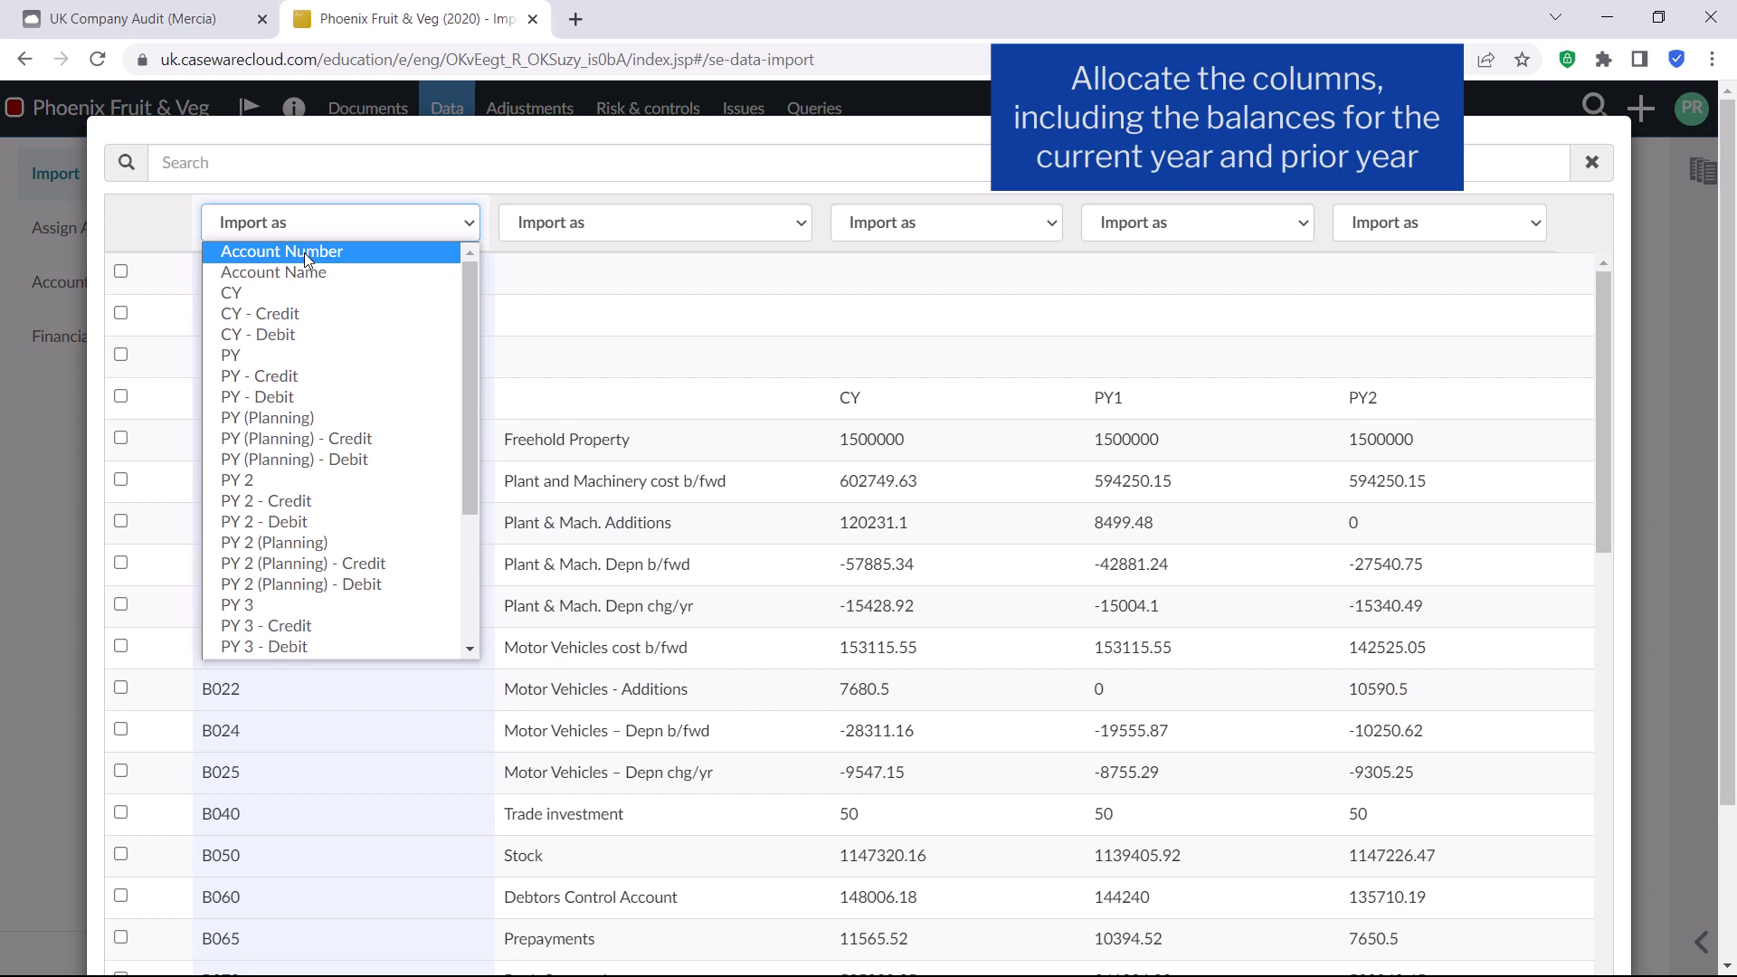
left_click(304, 252)
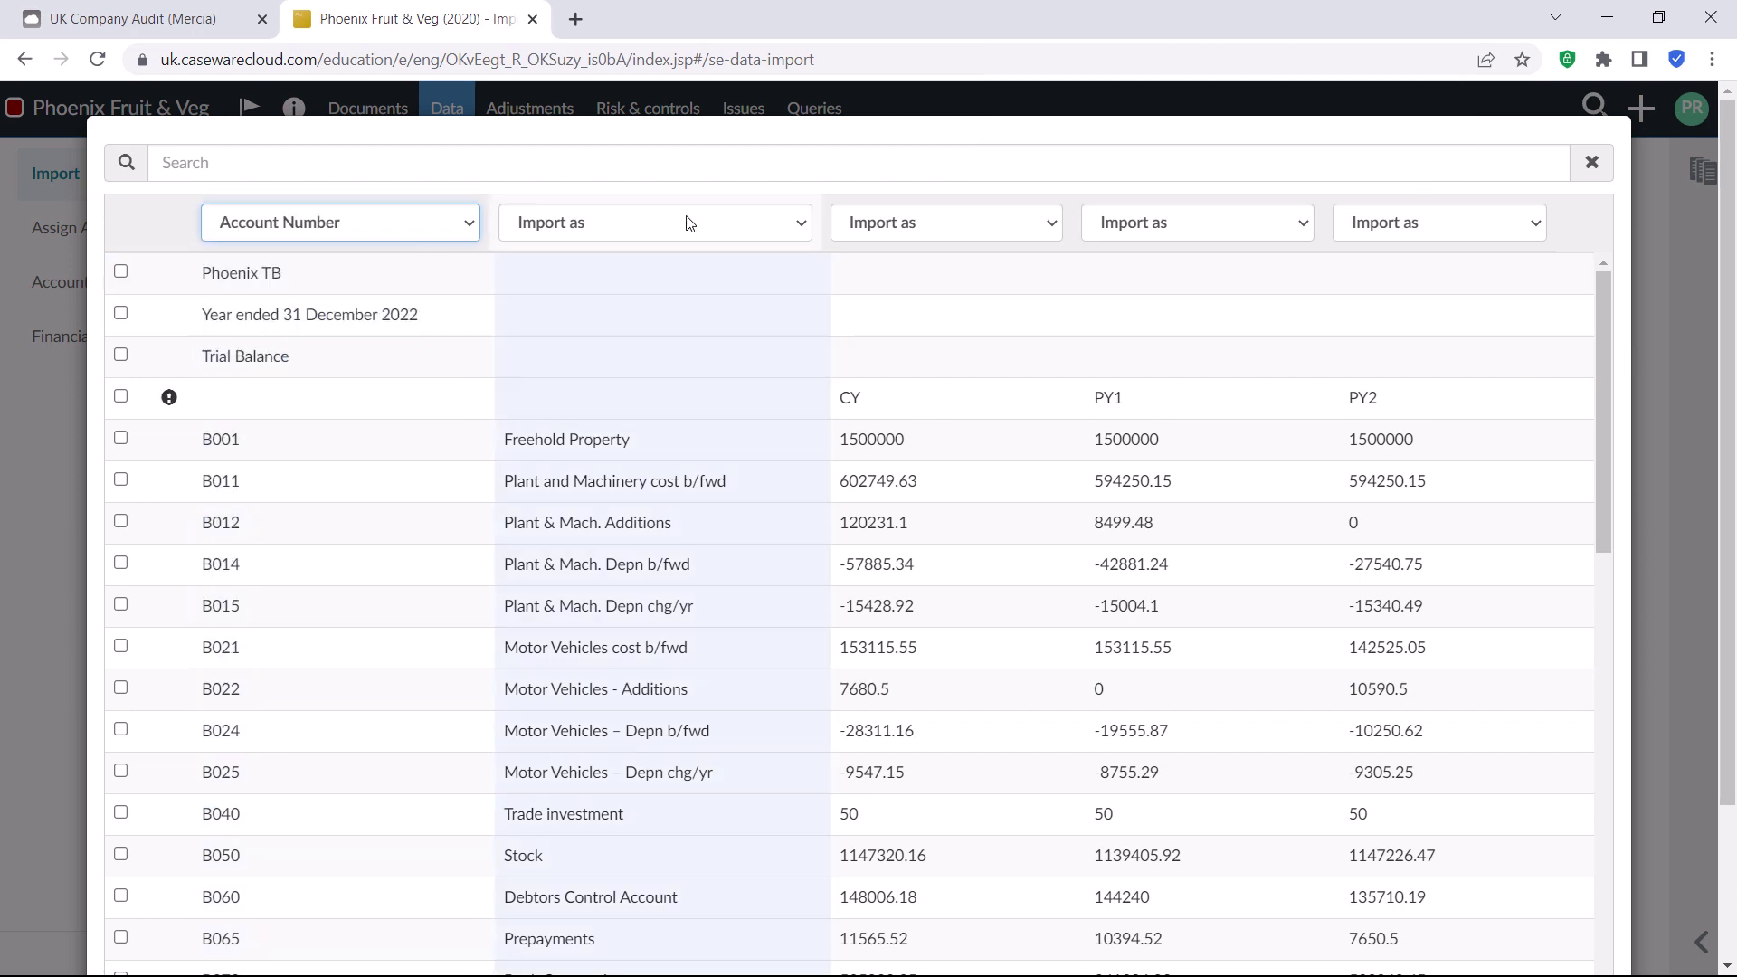
left_click(689, 223)
left_click(660, 280)
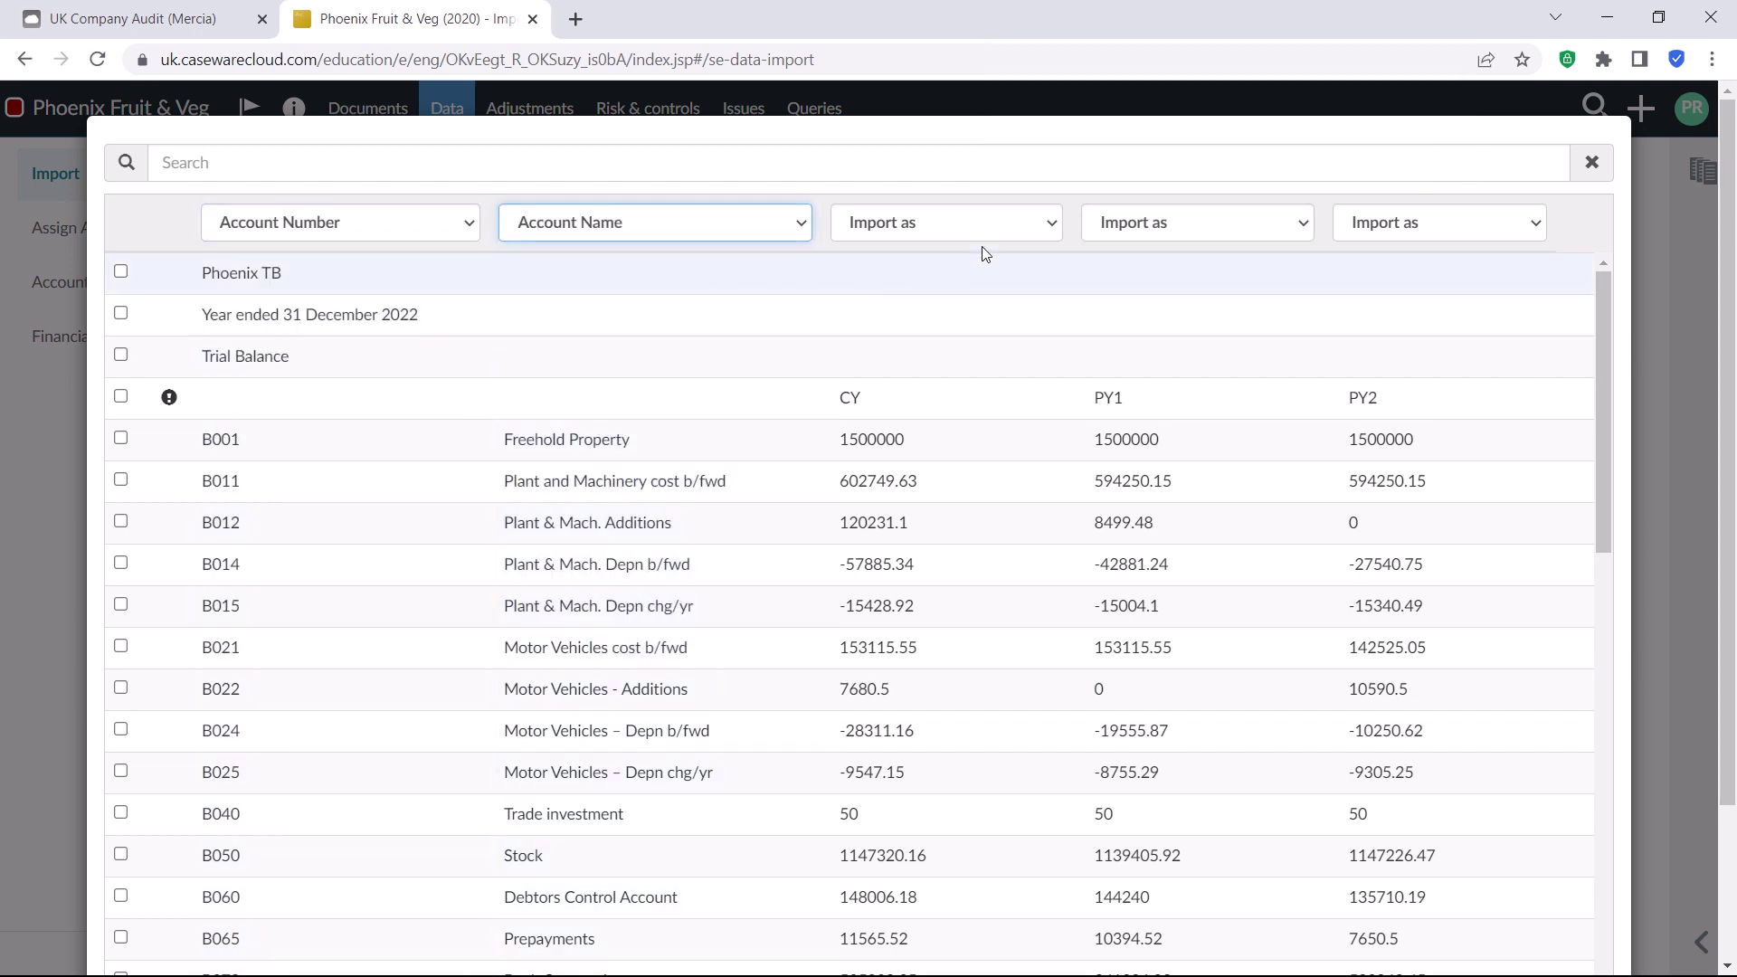
left_click(964, 227)
left_click(917, 297)
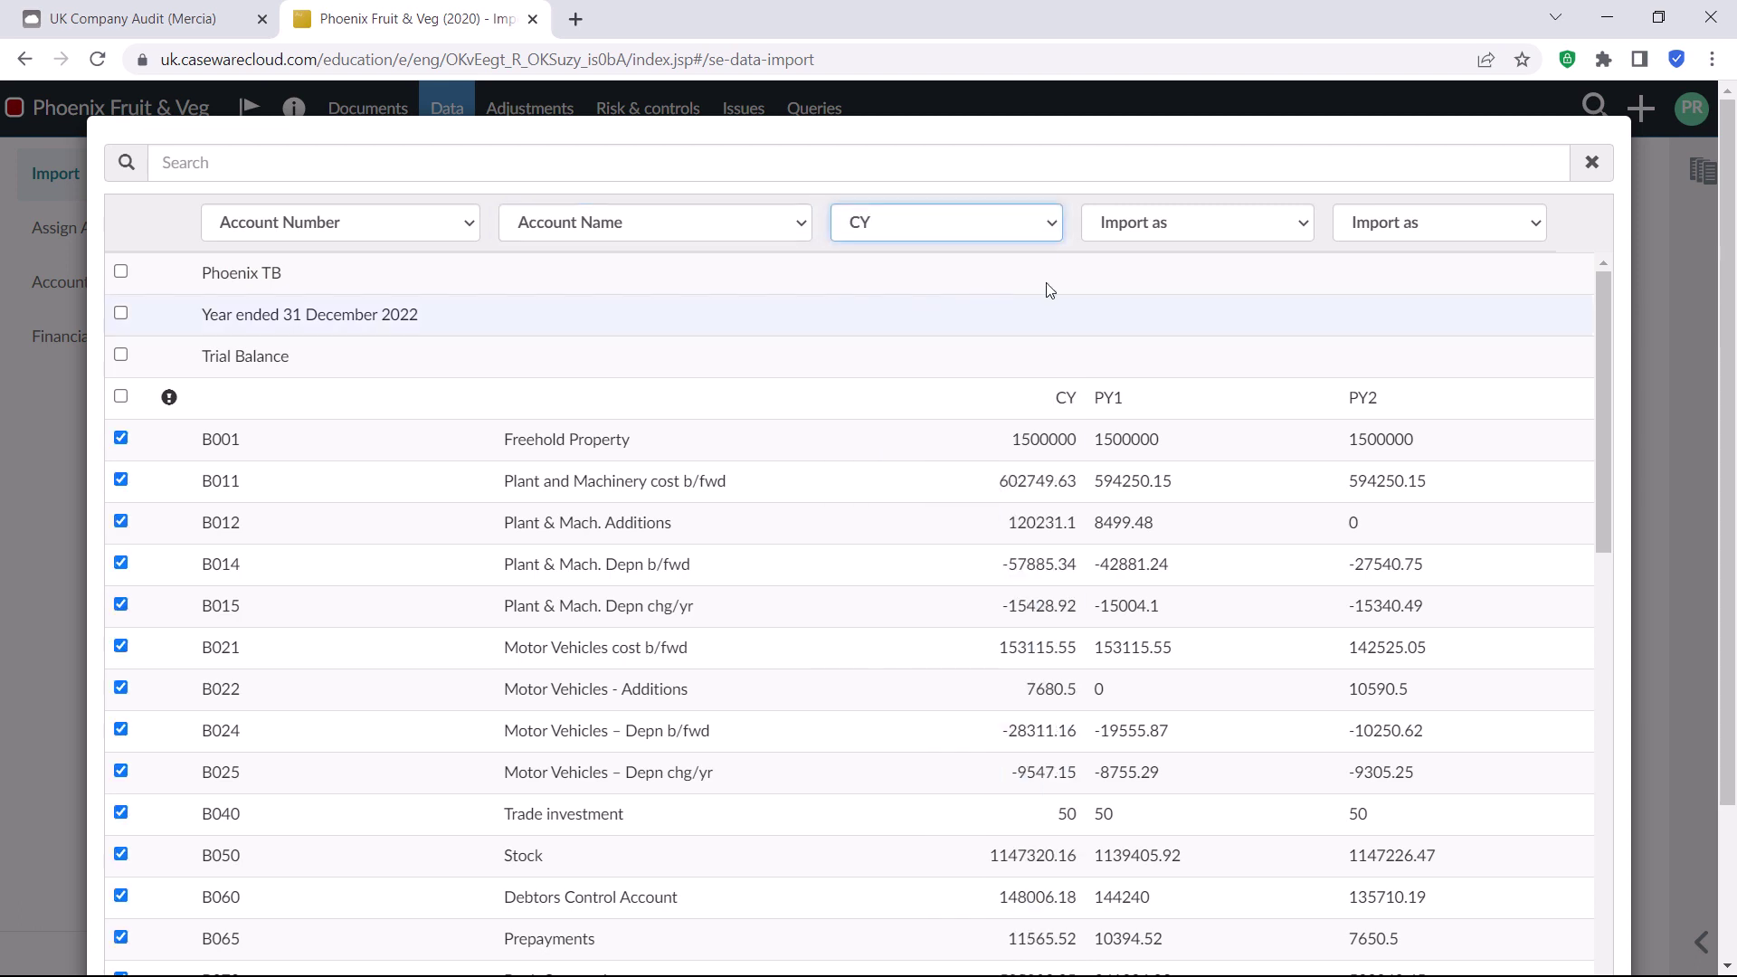
left_click(1163, 228)
left_click(1117, 355)
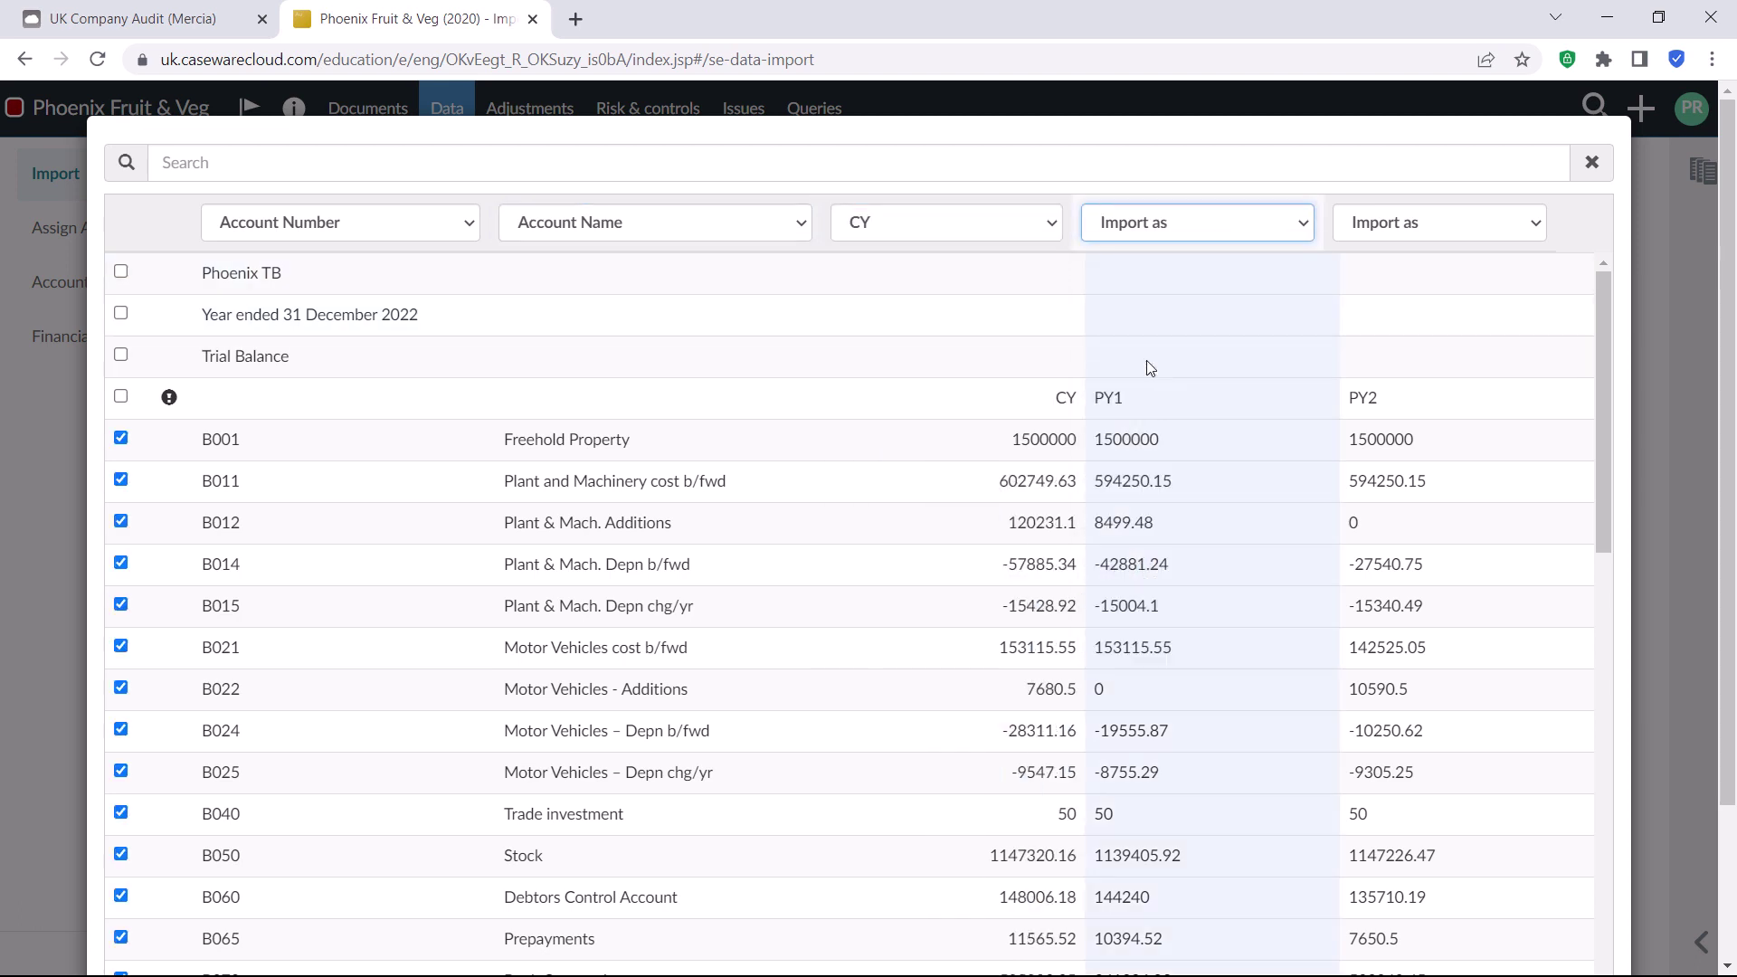
left_click(1409, 233)
left_click(1475, 474)
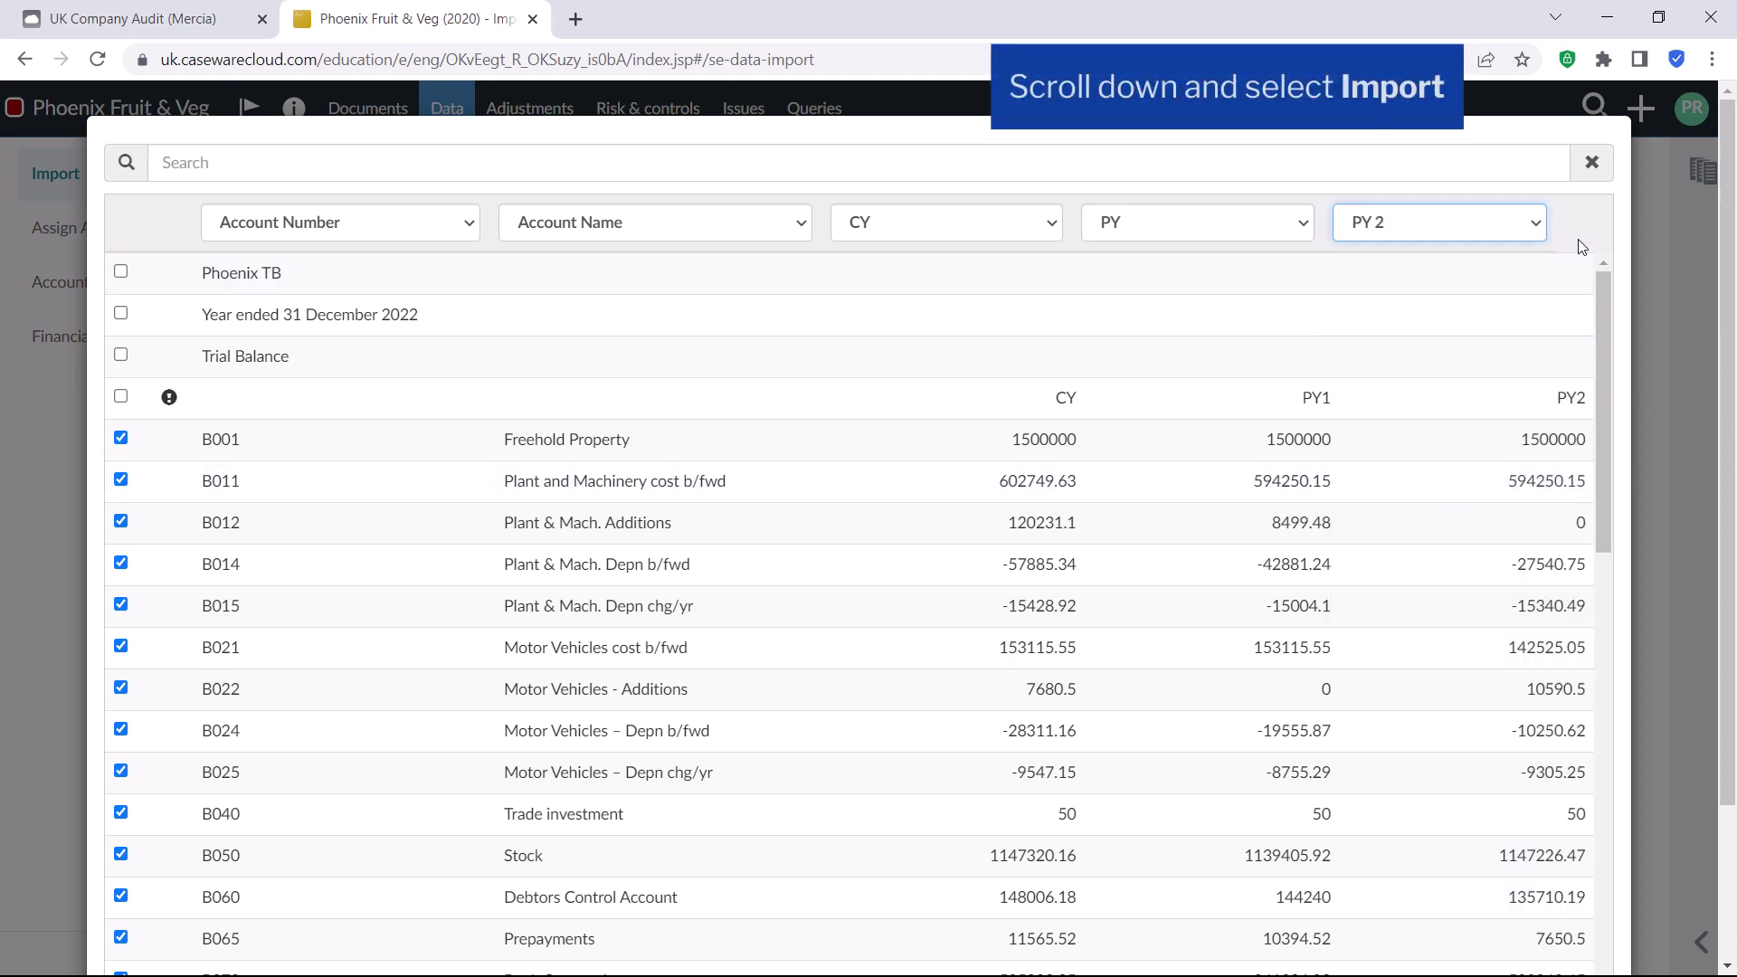
scroll(1579, 770, "down", 2)
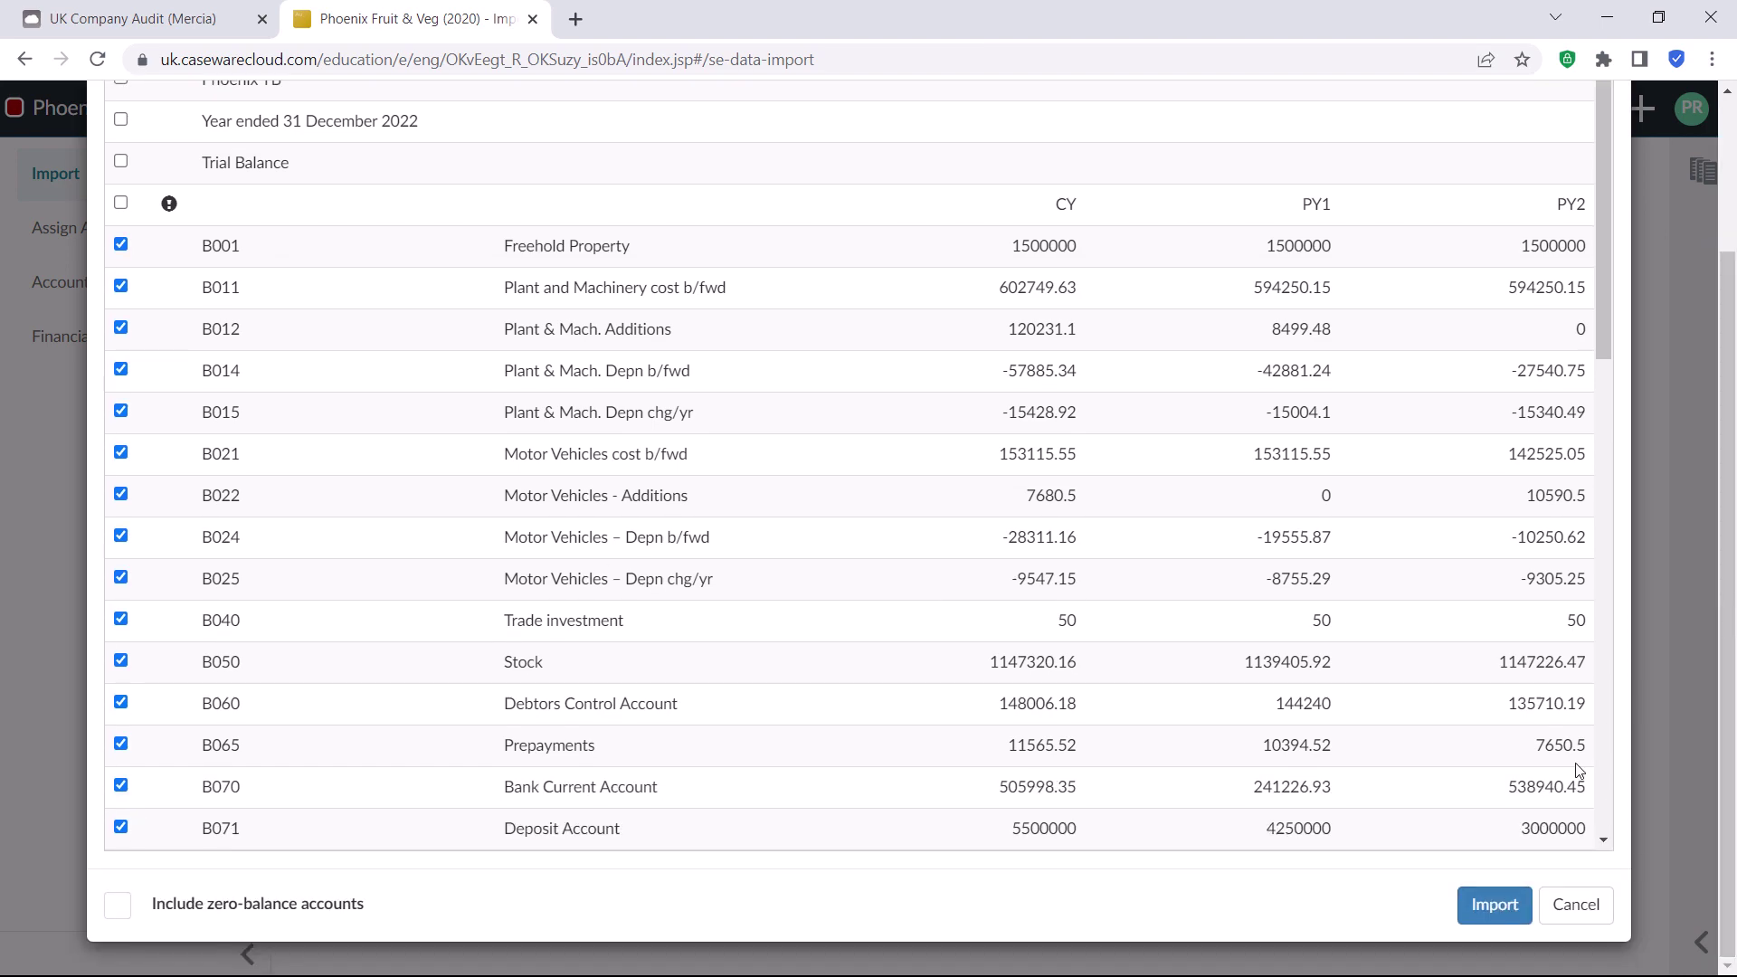
left_click(1481, 900)
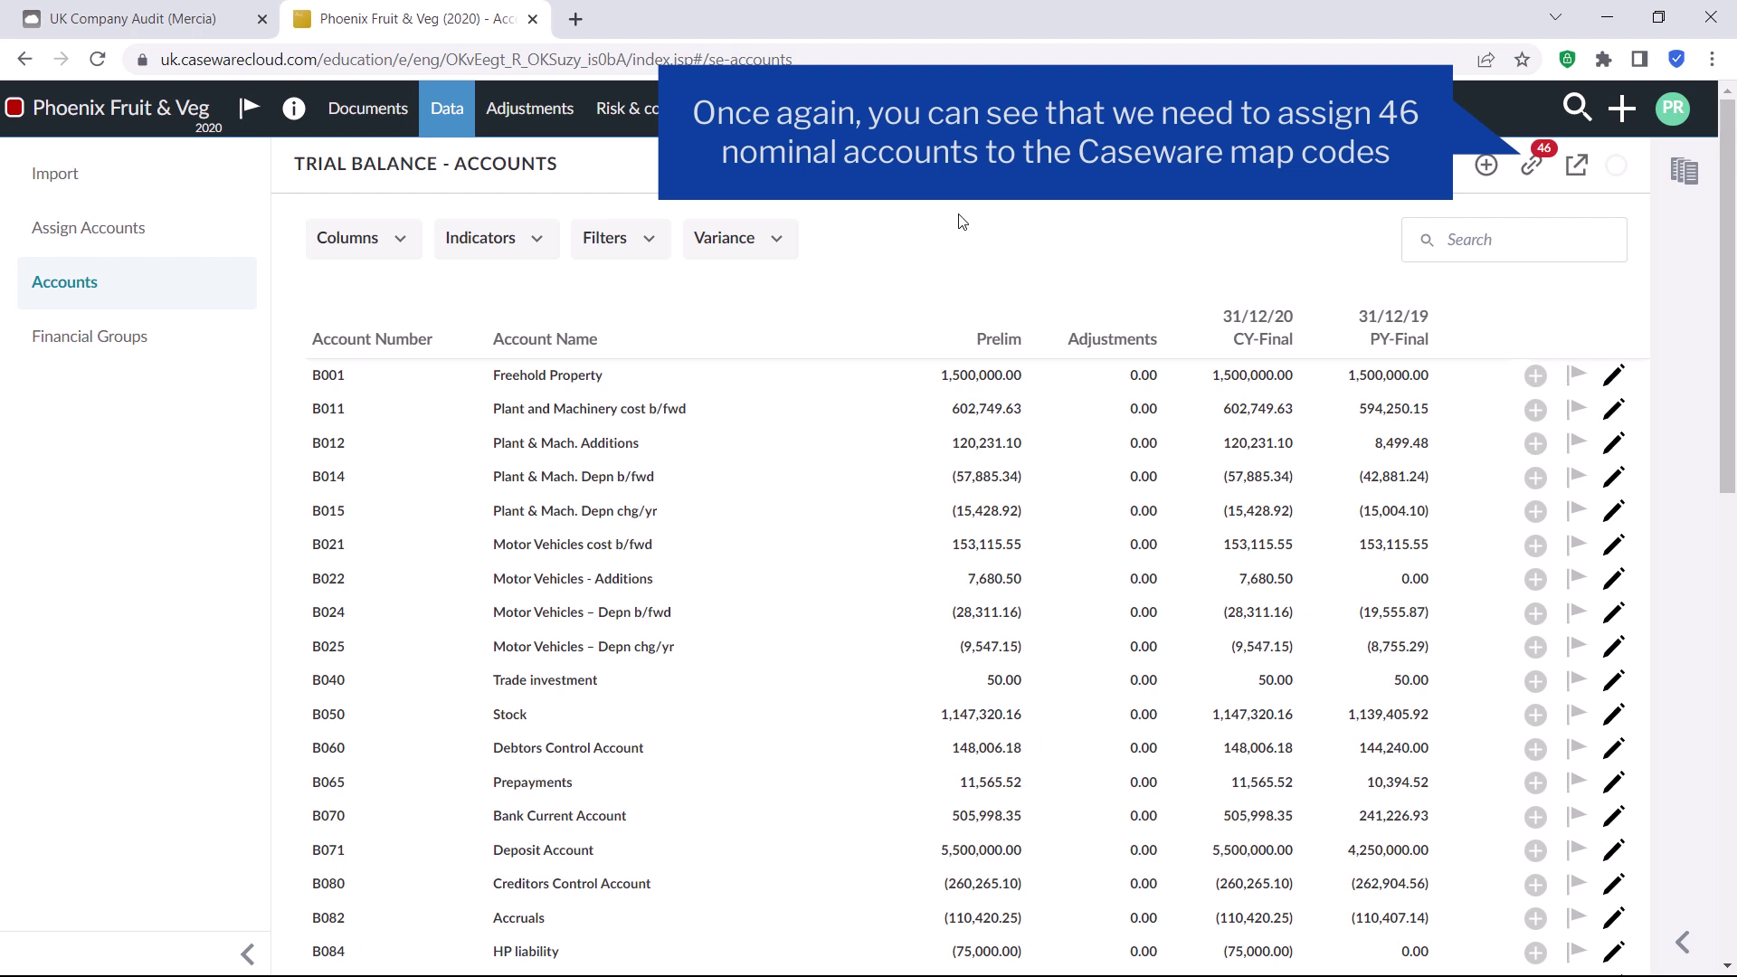
View the client's unassigned accounts, and open the TBM3 Trial balance mapping import tool from the engagement's documents.
left_click(1528, 173)
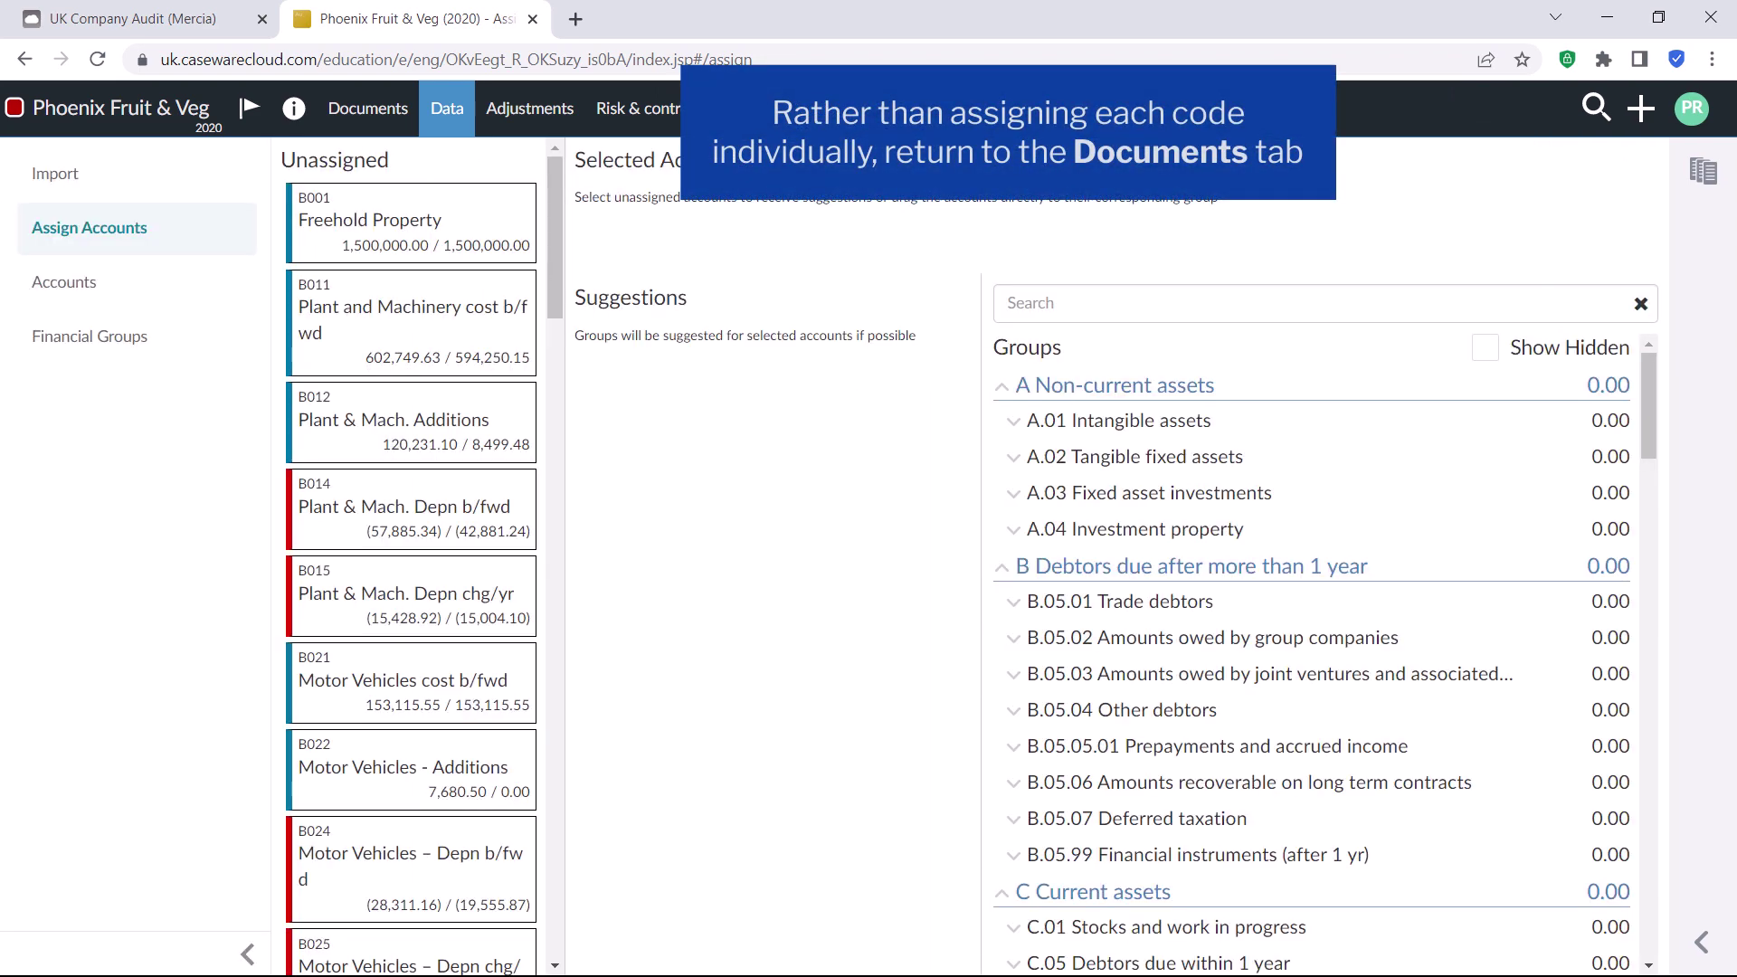
left_click(351, 118)
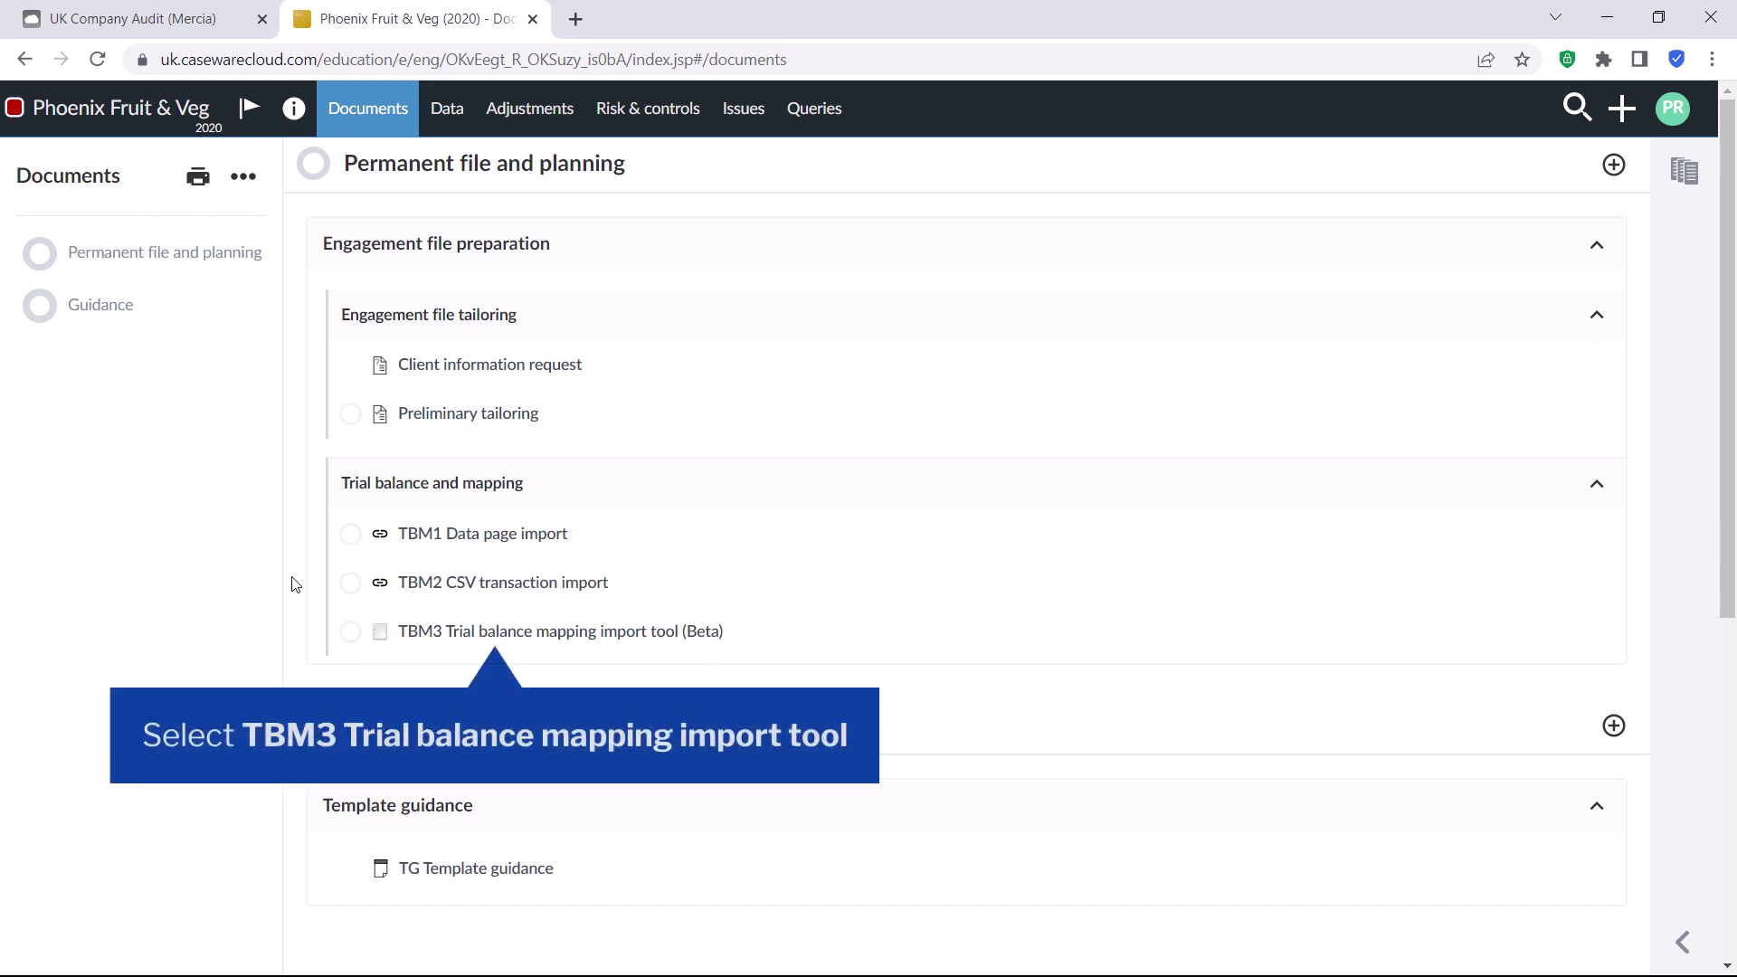
left_click(639, 639)
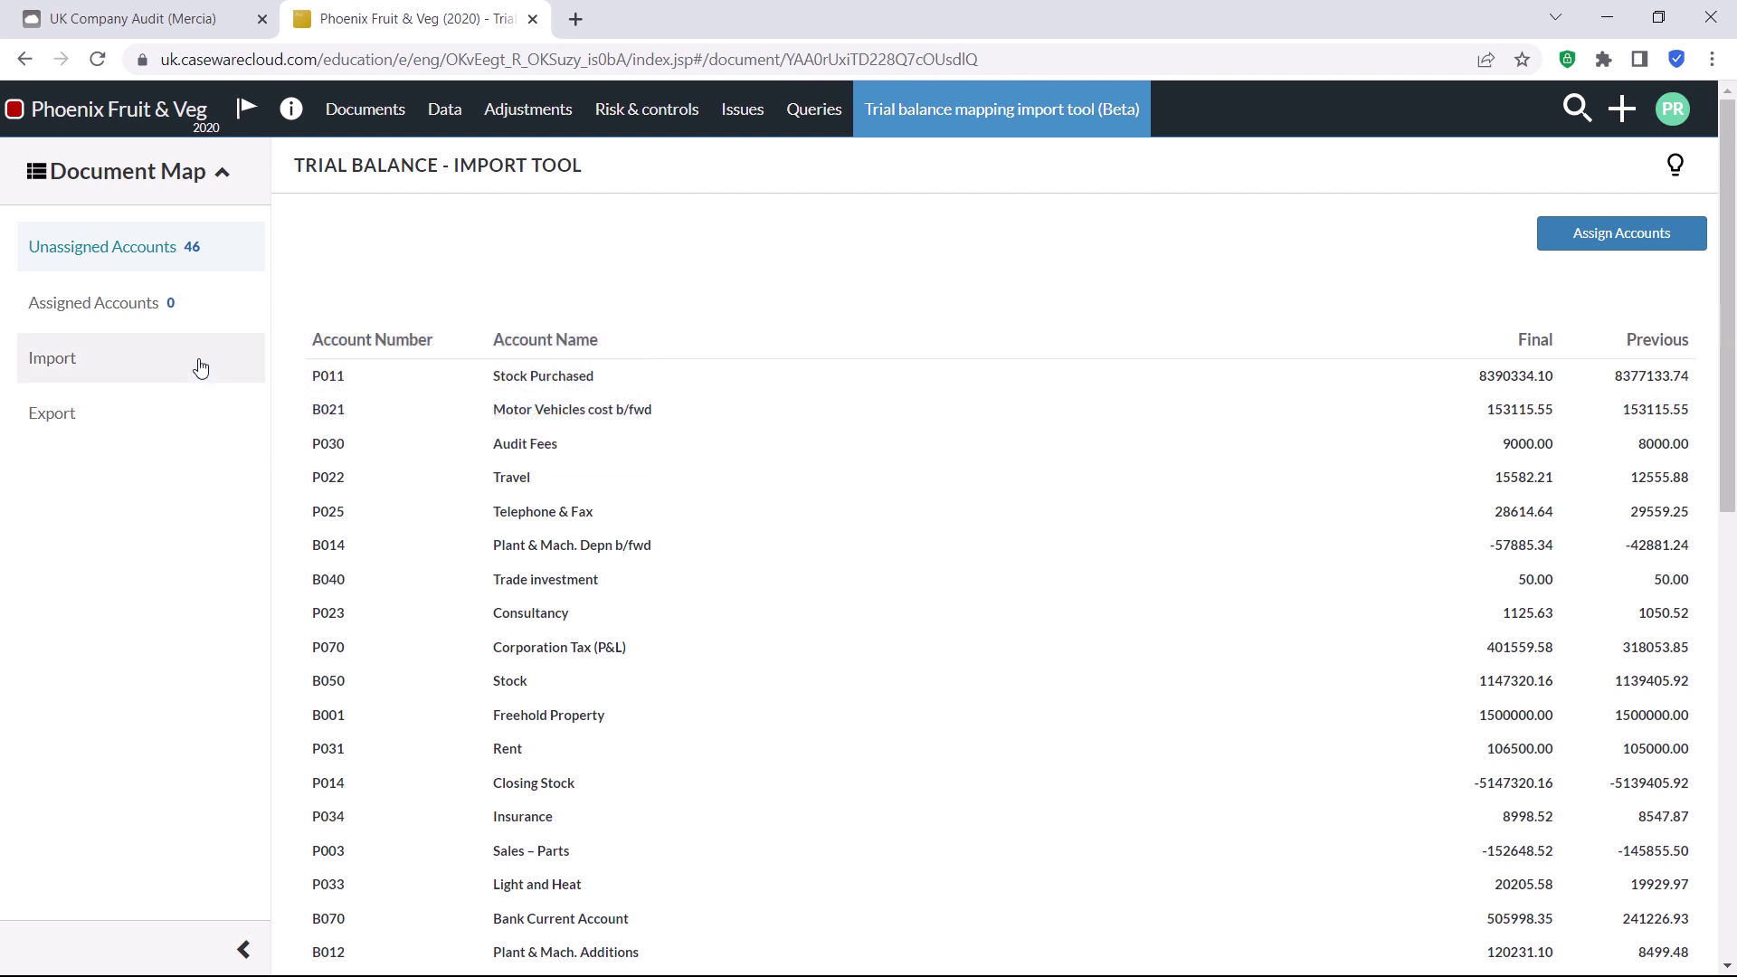
Import the Accounting software entity's mapping file Accounting software mapping v1.0 and assign its groupings to the client's accounts.
left_click(187, 371)
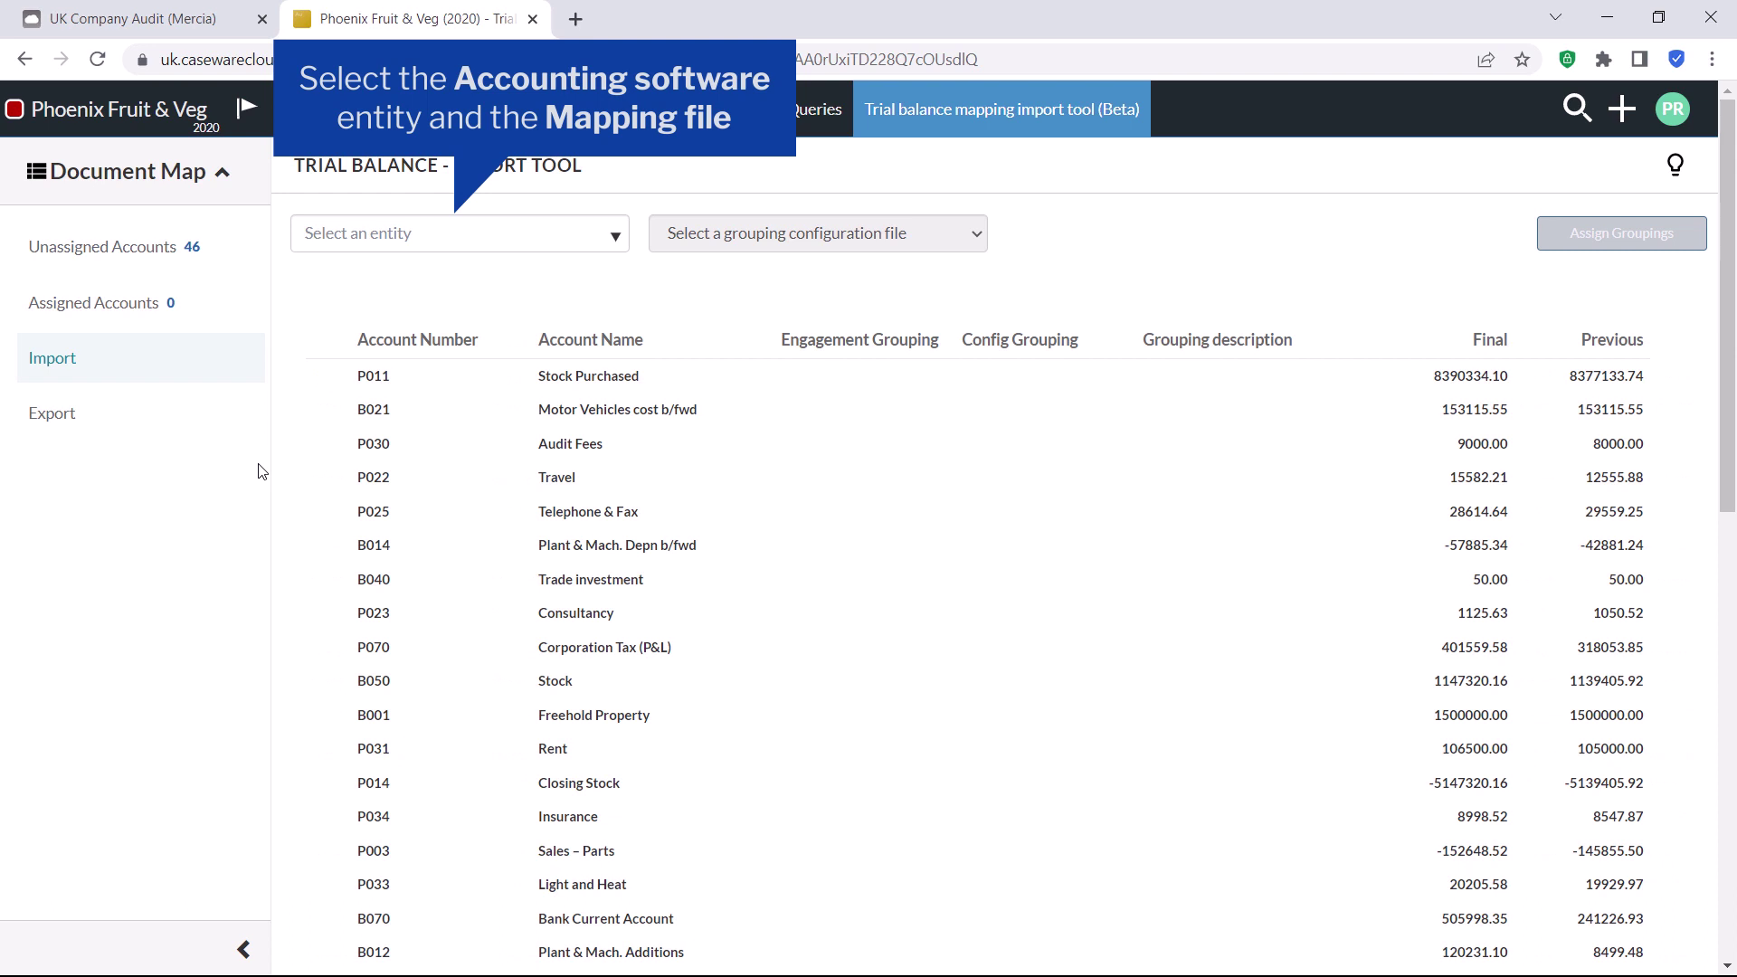
left_click(616, 239)
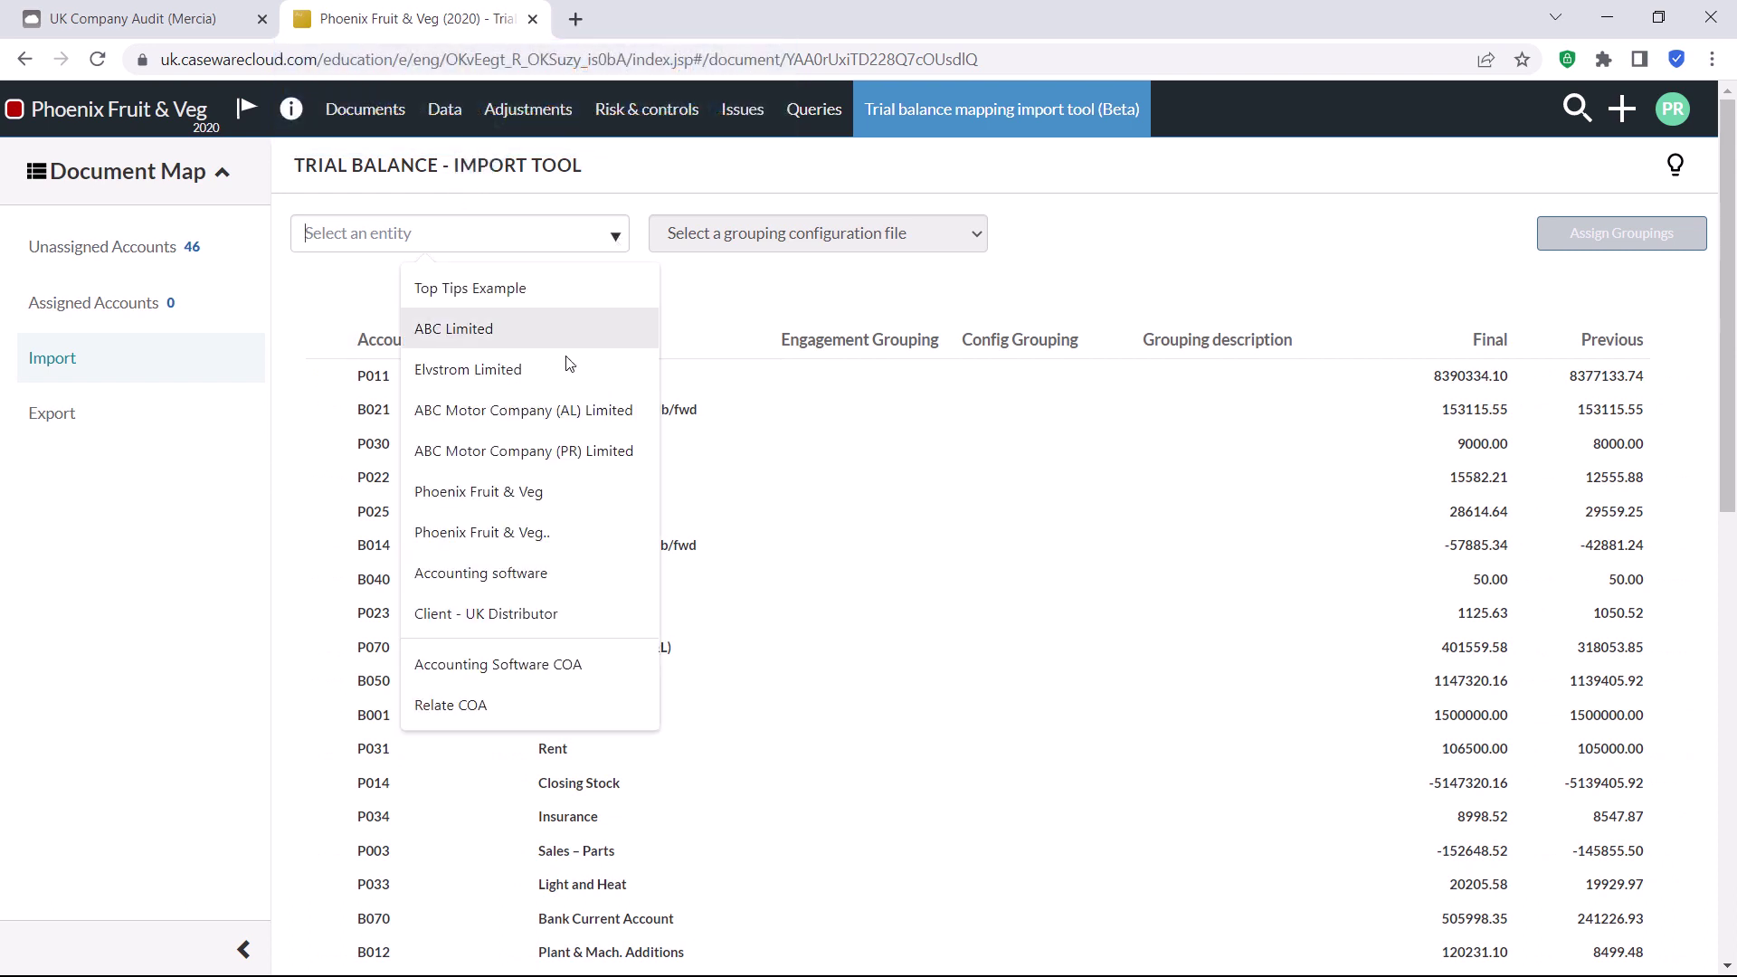
left_click(590, 581)
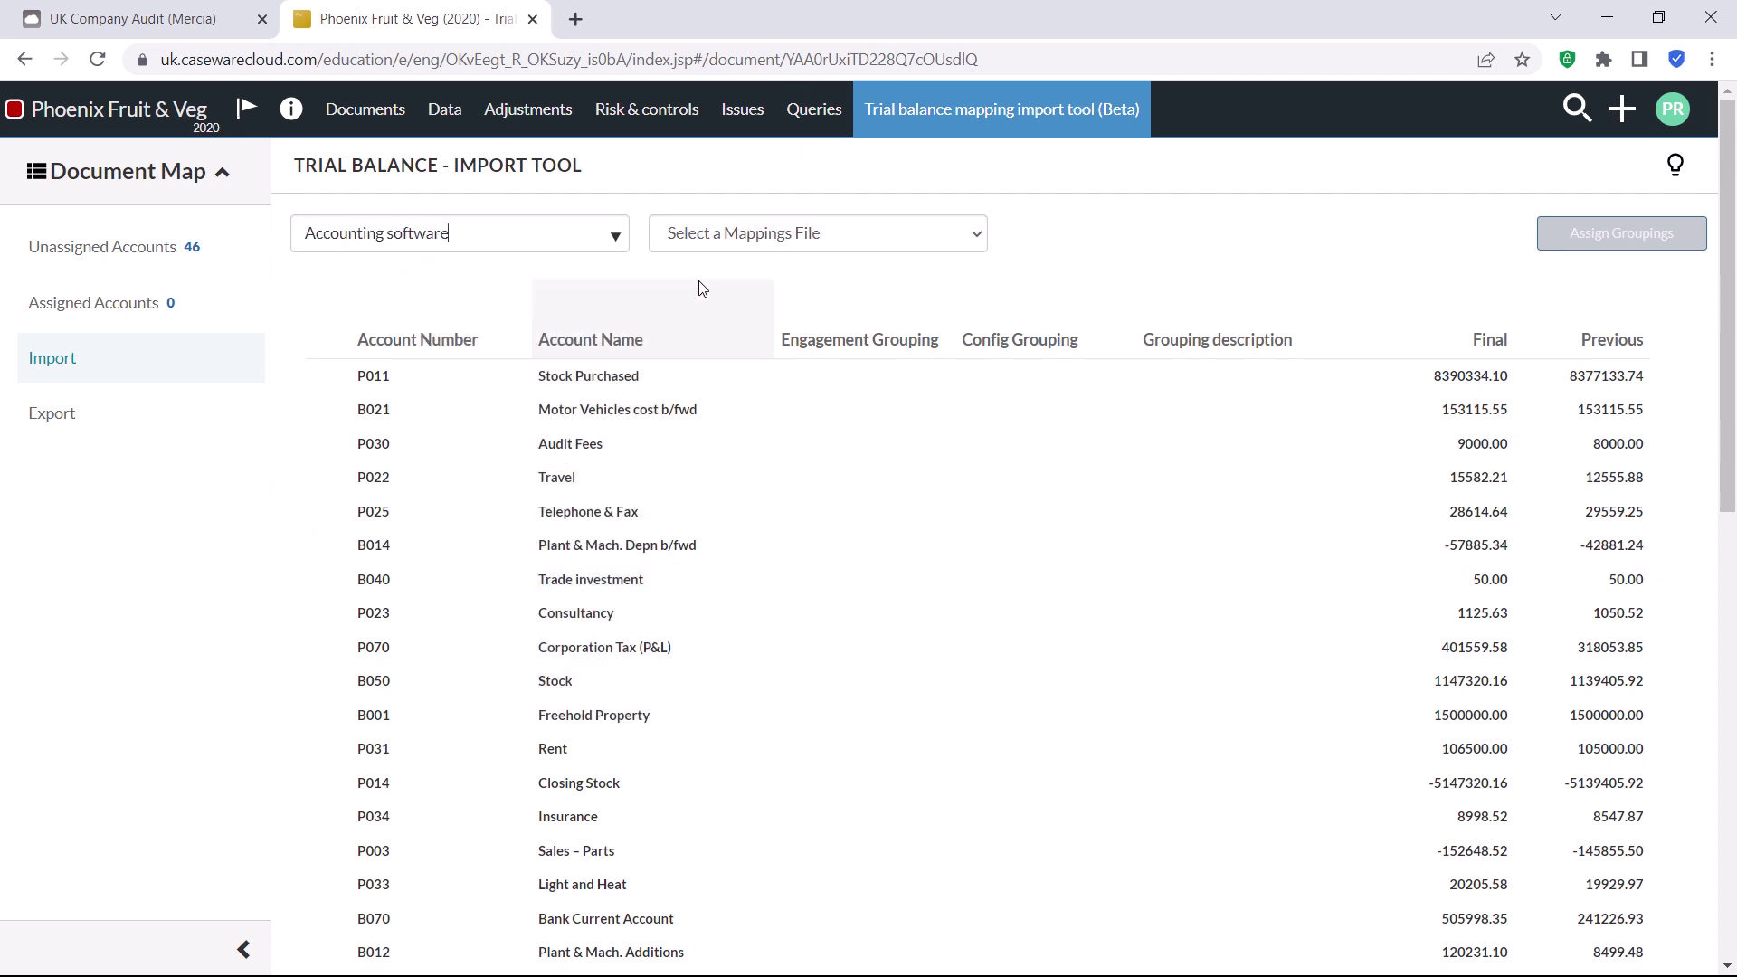
left_click(938, 236)
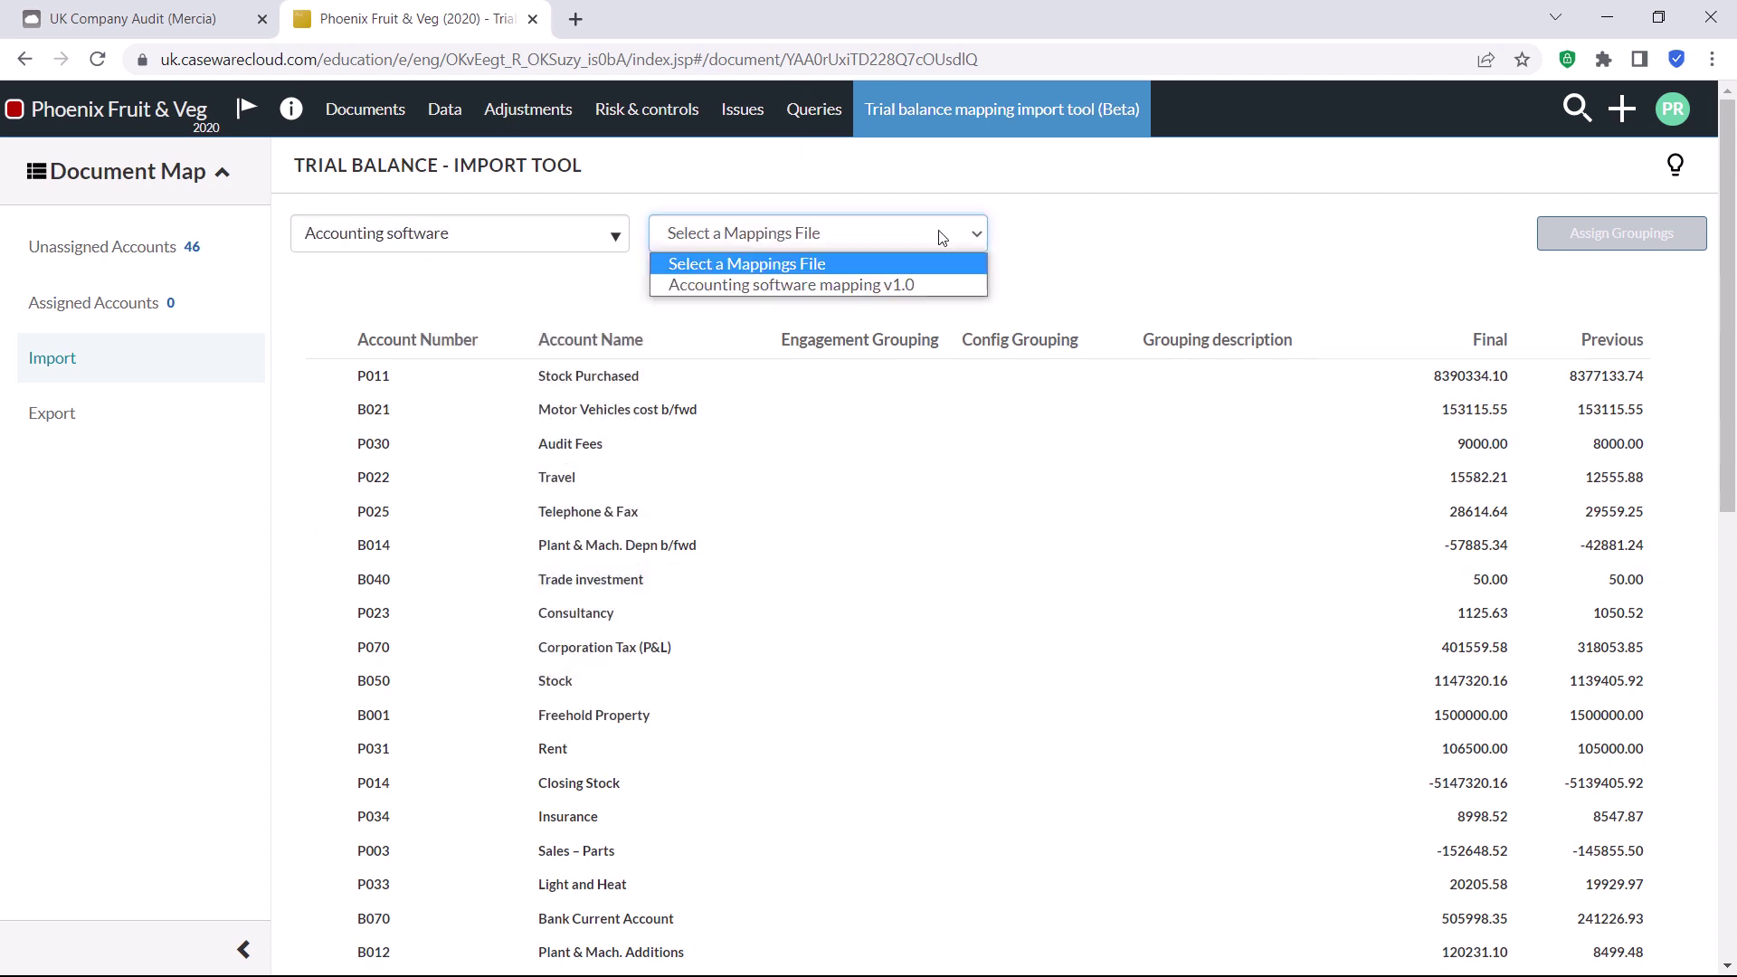
left_click(919, 278)
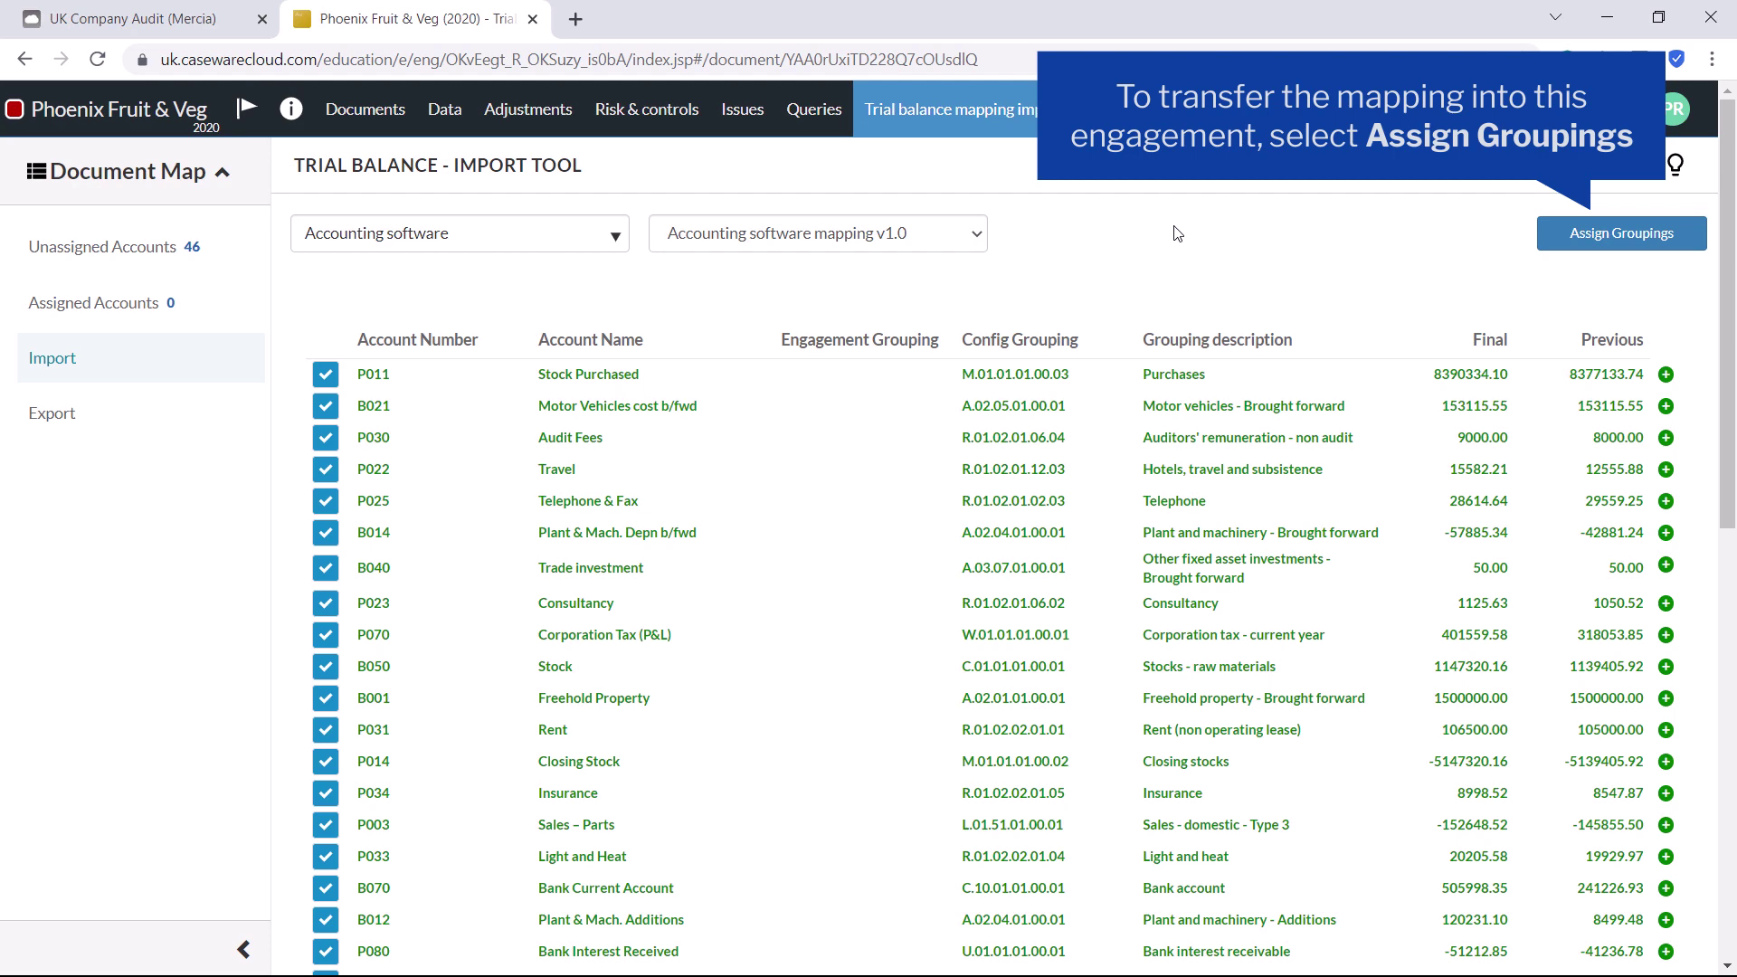
left_click(1594, 234)
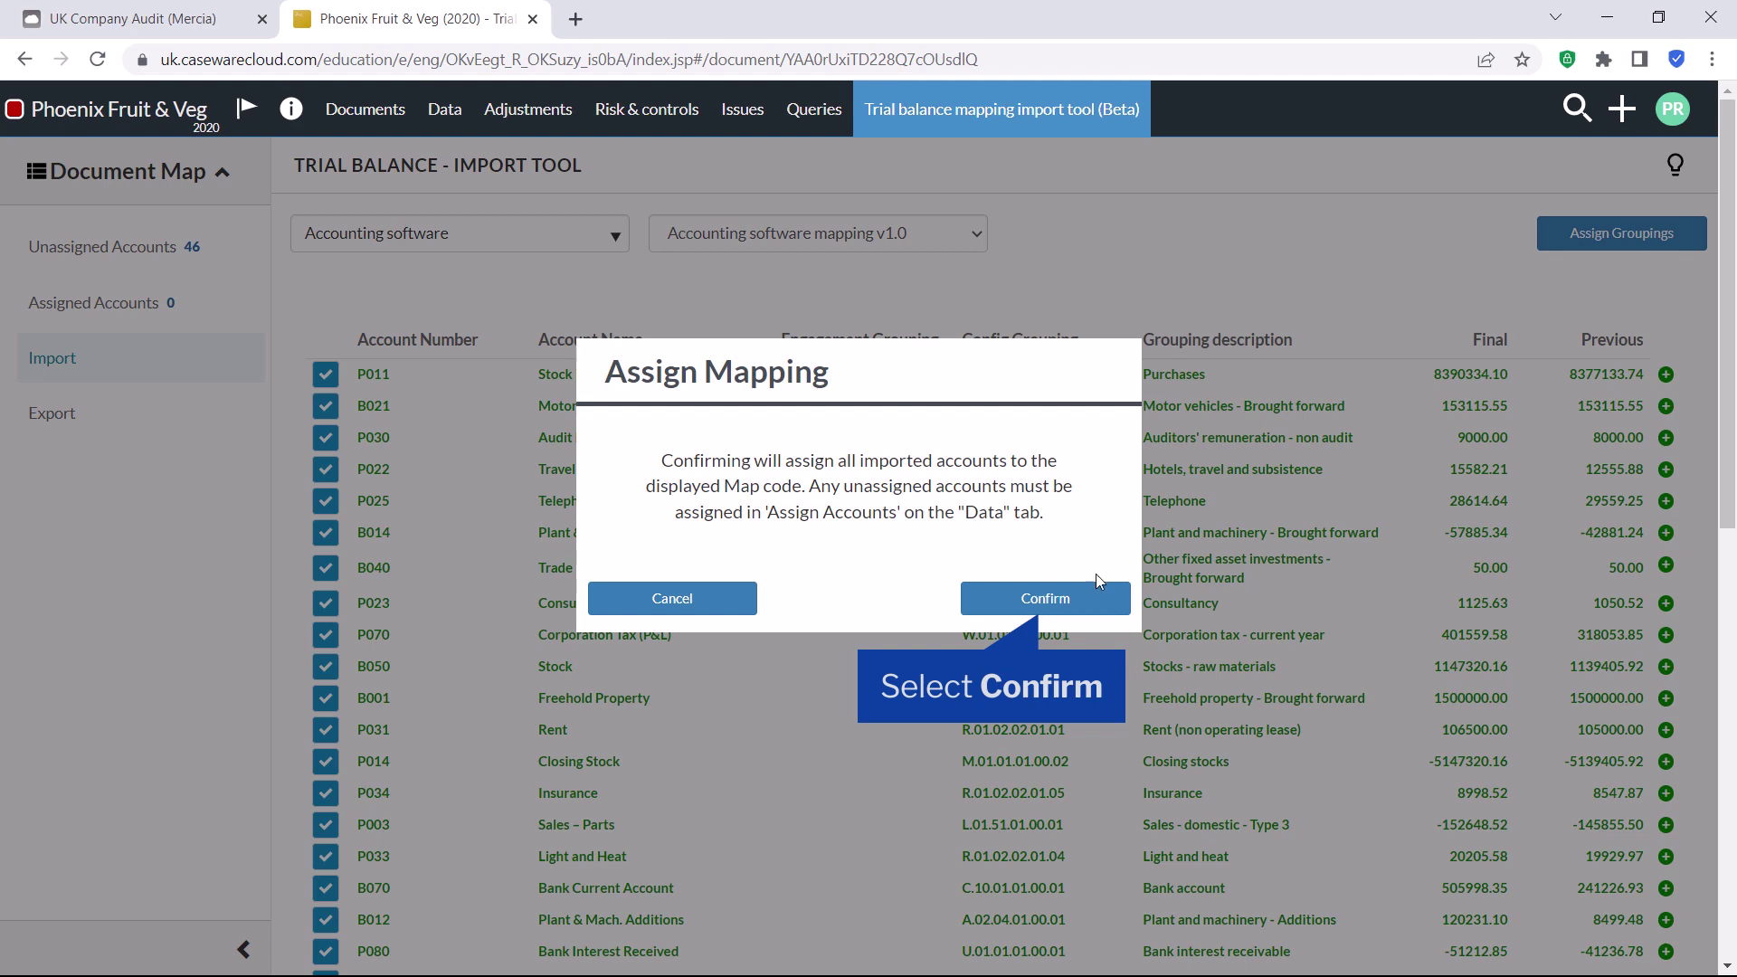
left_click(1073, 610)
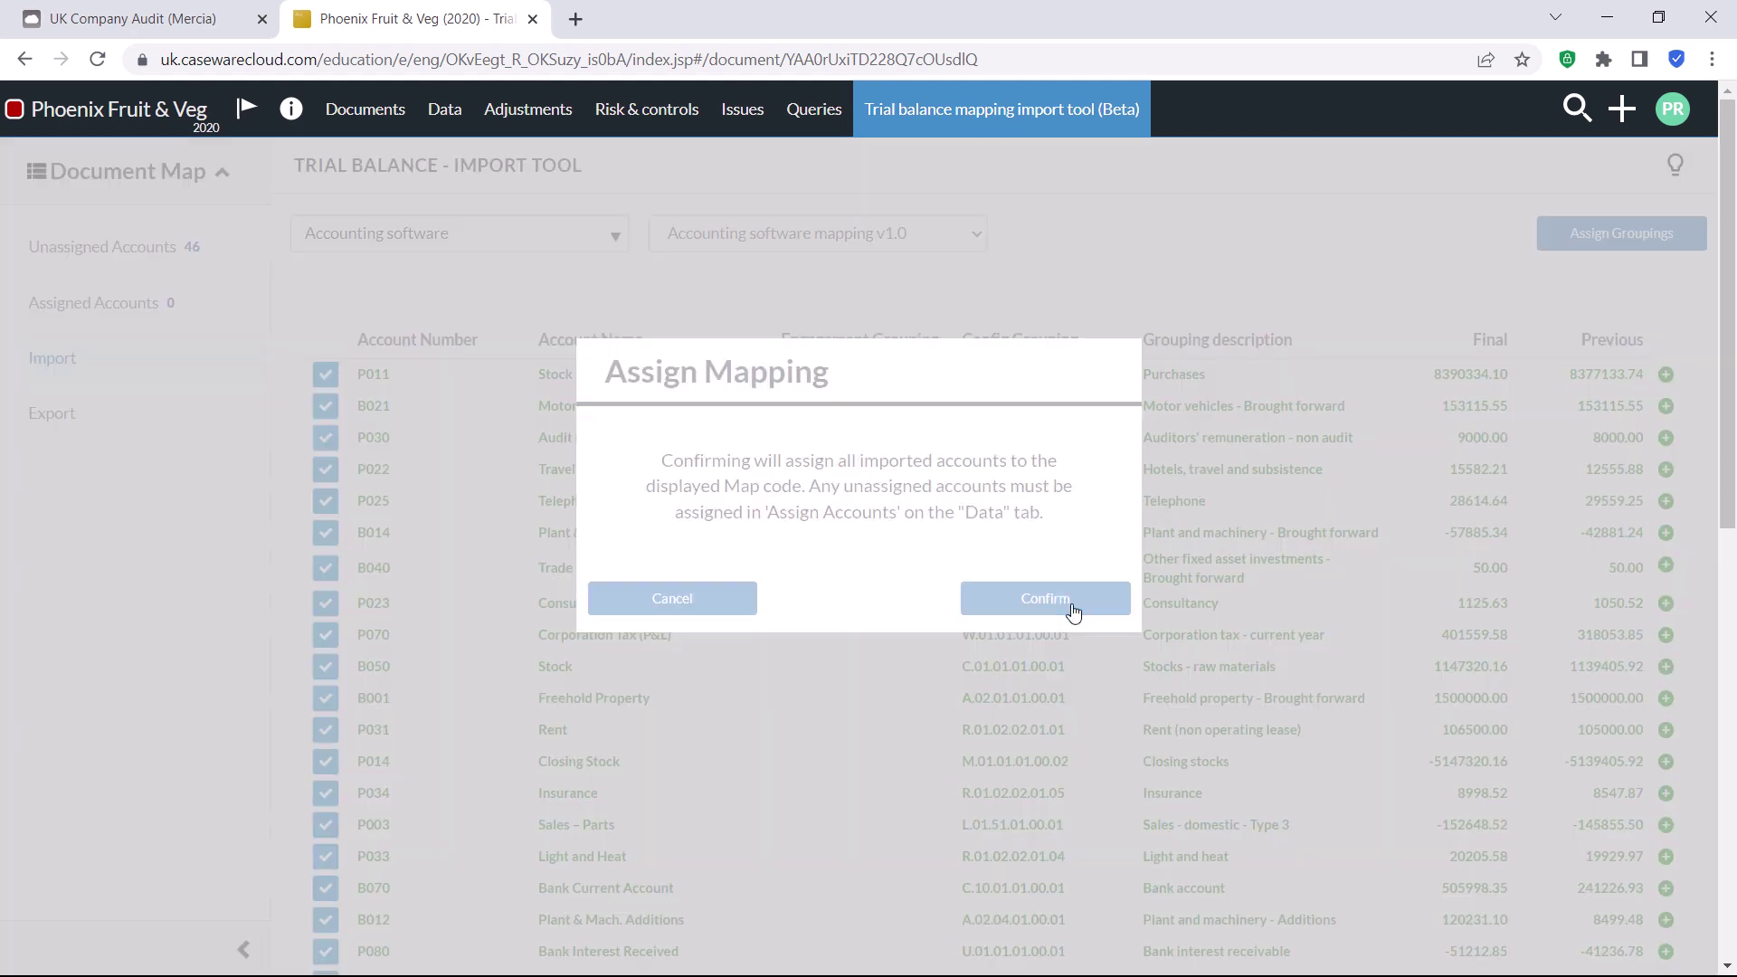